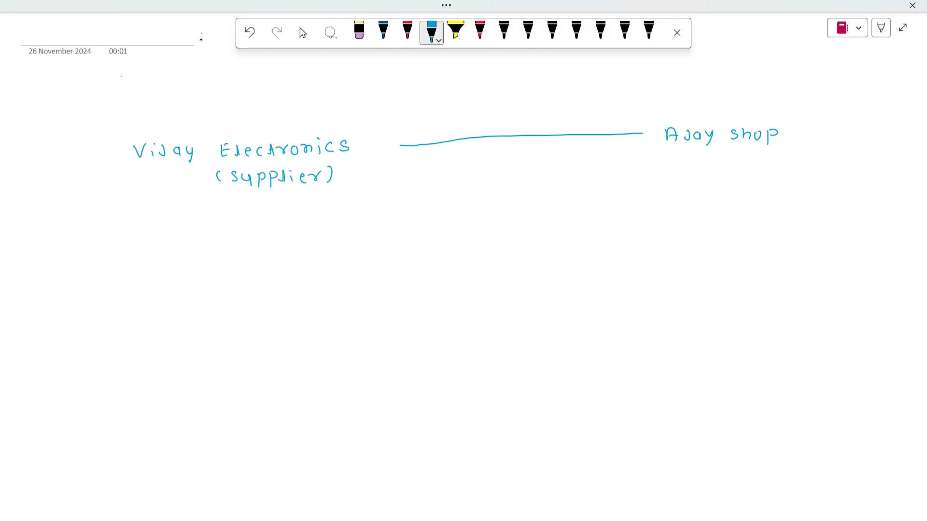
Step: Handwrite "1 April 2024 — Ajay shop" beneath the line that links the supplier to the shop
drag(431, 190, 453, 189)
mouse_move(462, 187)
mouse_down()
mouse_move(469, 178)
mouse_move(485, 188)
mouse_move(546, 185)
mouse_move(559, 174)
mouse_up()
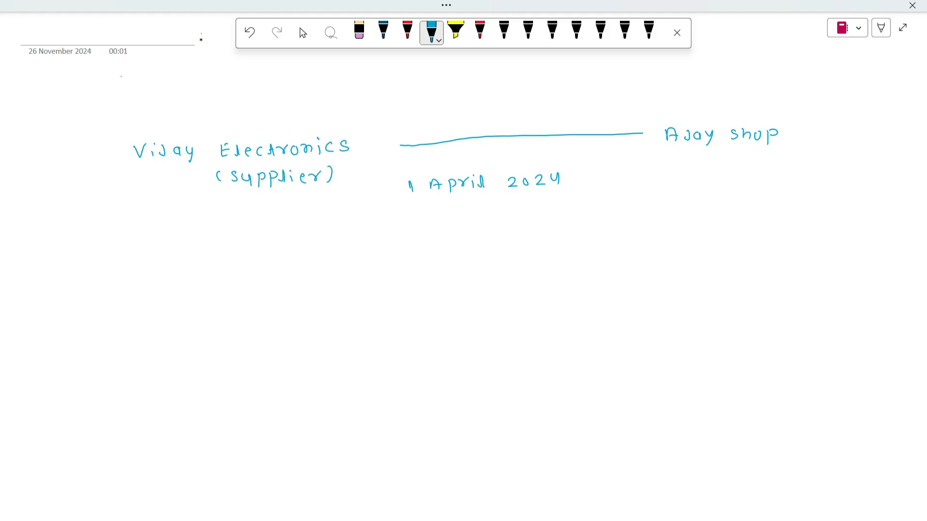
drag(579, 182, 680, 173)
mouse_move(687, 170)
mouse_down()
mouse_move(689, 182)
mouse_move(706, 182)
mouse_up()
mouse_move(711, 170)
mouse_down()
mouse_move(715, 185)
mouse_move(776, 179)
mouse_up()
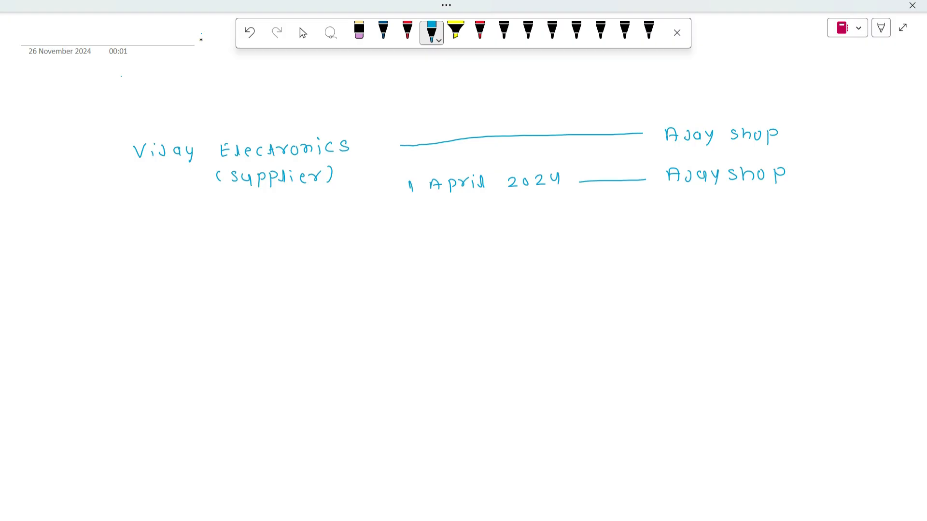
Step: Handwrite "1 July 2024 — Payment" below the 1 April 2024 line
mouse_move(423, 213)
mouse_down()
mouse_move(427, 220)
mouse_move(464, 207)
mouse_move(466, 219)
mouse_up()
mouse_move(470, 209)
mouse_down()
mouse_move(476, 221)
mouse_move(530, 208)
mouse_move(549, 215)
mouse_up()
mouse_move(557, 204)
mouse_down()
mouse_move(563, 218)
mouse_move(777, 208)
mouse_up()
drag(784, 201, 791, 207)
mouse_move(795, 207)
mouse_down()
mouse_move(802, 196)
mouse_move(816, 206)
mouse_move(825, 196)
mouse_up()
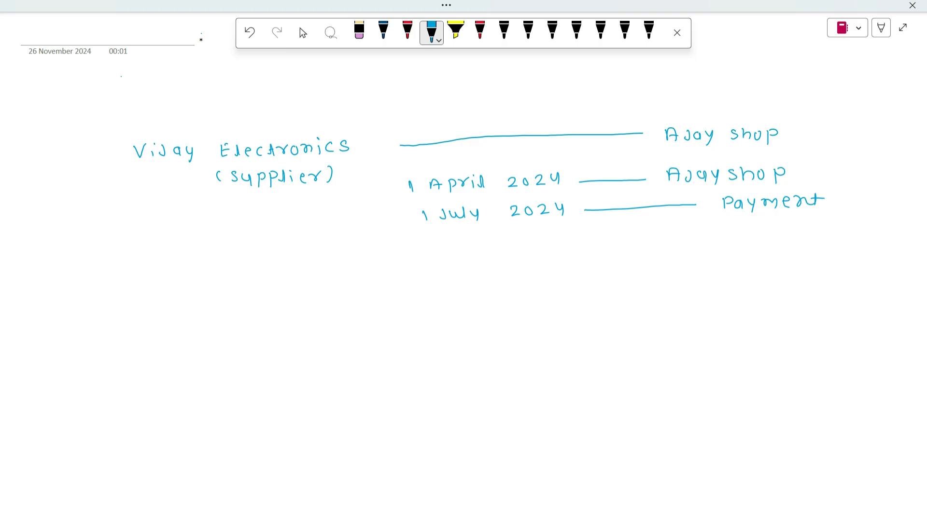
Step: Handwrite "⇒ Principal + Interest (1%)" below the dates, draw a box around the formula and tick Interest
drag(319, 252, 427, 256)
drag(432, 251, 442, 256)
mouse_move(456, 254)
mouse_down()
mouse_move(462, 247)
mouse_move(467, 255)
mouse_up()
drag(473, 240, 473, 256)
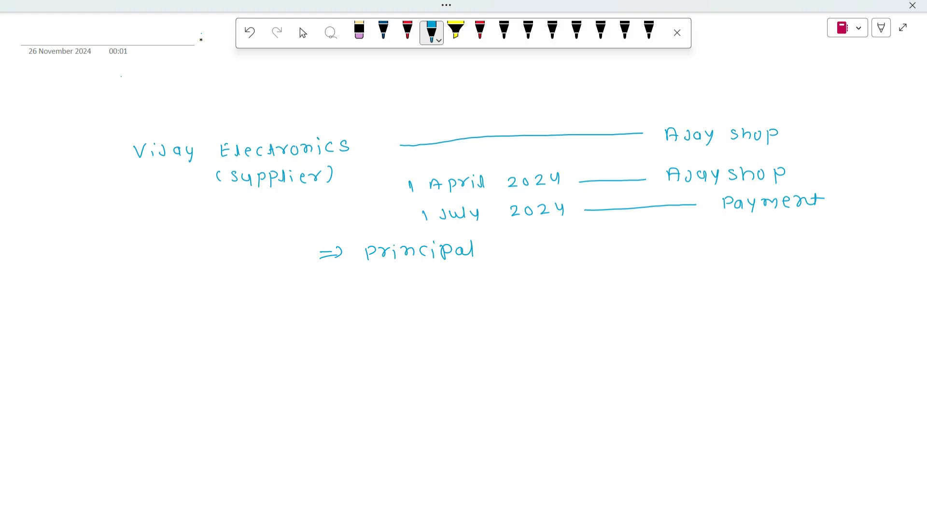
mouse_move(496, 251)
mouse_down()
mouse_move(520, 250)
mouse_move(513, 258)
mouse_up()
mouse_move(558, 246)
mouse_down()
mouse_move(559, 258)
mouse_move(566, 245)
mouse_up()
mouse_move(545, 257)
mouse_down()
mouse_move(593, 258)
mouse_move(621, 246)
mouse_move(634, 254)
mouse_up()
drag(648, 242, 657, 252)
drag(655, 246, 722, 253)
drag(722, 238, 751, 246)
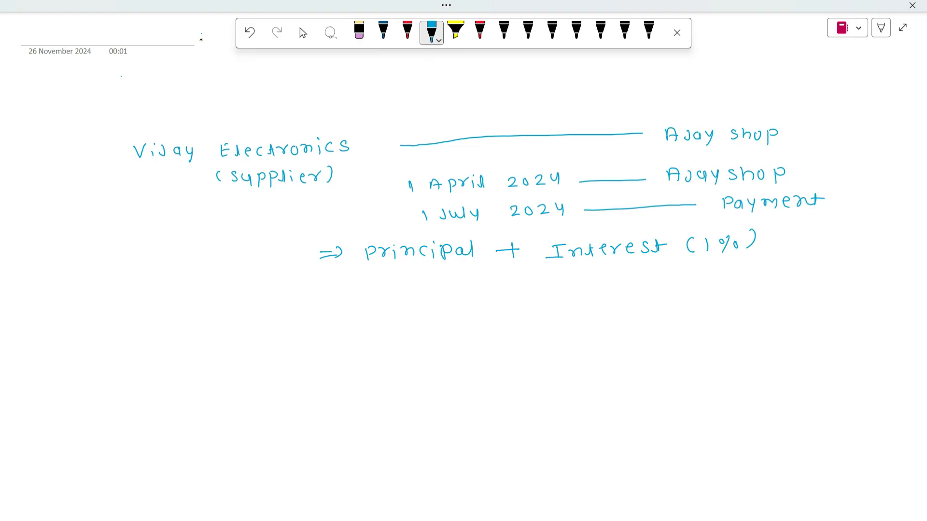
mouse_move(355, 237)
mouse_down()
mouse_move(363, 271)
mouse_move(563, 228)
mouse_move(785, 224)
mouse_move(781, 259)
mouse_move(368, 279)
mouse_up()
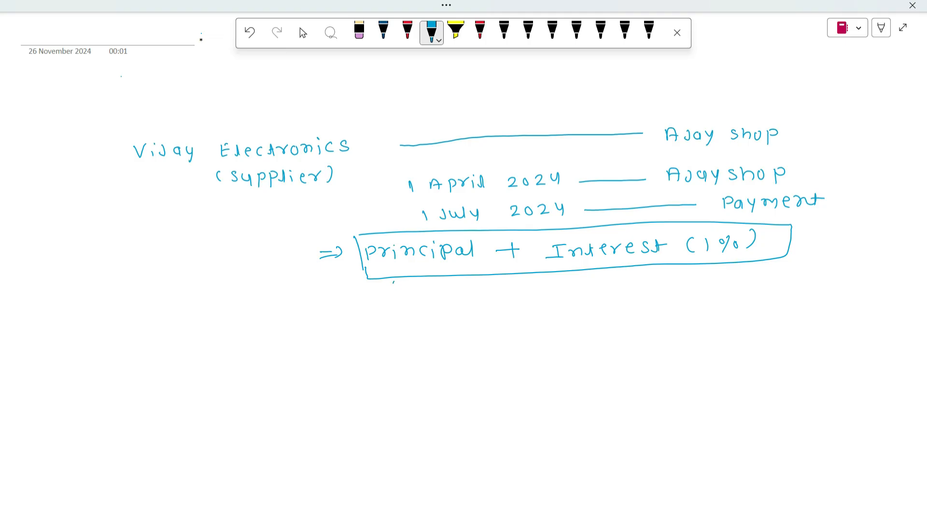
drag(541, 244, 577, 225)
Step: Handwrite point 1, "Sales voucher → 10 Mobile sell", with a circled number below the boxed formula
mouse_move(188, 297)
mouse_down()
mouse_move(189, 312)
mouse_move(190, 293)
mouse_move(225, 310)
mouse_up()
drag(238, 307, 248, 310)
mouse_move(251, 297)
mouse_down()
mouse_move(254, 310)
mouse_move(330, 296)
mouse_move(358, 308)
mouse_up()
mouse_move(370, 296)
mouse_down()
mouse_move(366, 307)
mouse_move(375, 307)
mouse_up()
drag(377, 302, 397, 301)
drag(400, 307, 414, 297)
drag(429, 300, 453, 302)
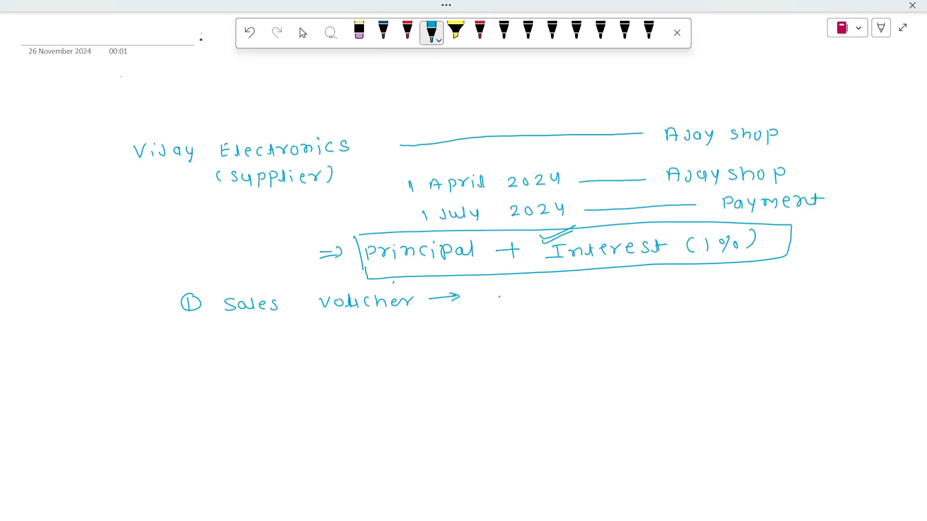
mouse_move(516, 291)
mouse_down()
mouse_move(518, 305)
mouse_move(527, 294)
mouse_move(576, 292)
mouse_move(579, 303)
mouse_up()
drag(588, 294, 595, 302)
drag(596, 296, 624, 302)
drag(636, 293, 632, 295)
mouse_move(686, 287)
mouse_down()
mouse_move(675, 300)
mouse_move(695, 295)
mouse_up()
drag(703, 286, 713, 300)
Step: Handwrite point 2, "Debit note — Interest Amount", with a circled number below the sales voucher point
drag(192, 333, 205, 338)
drag(199, 328, 198, 328)
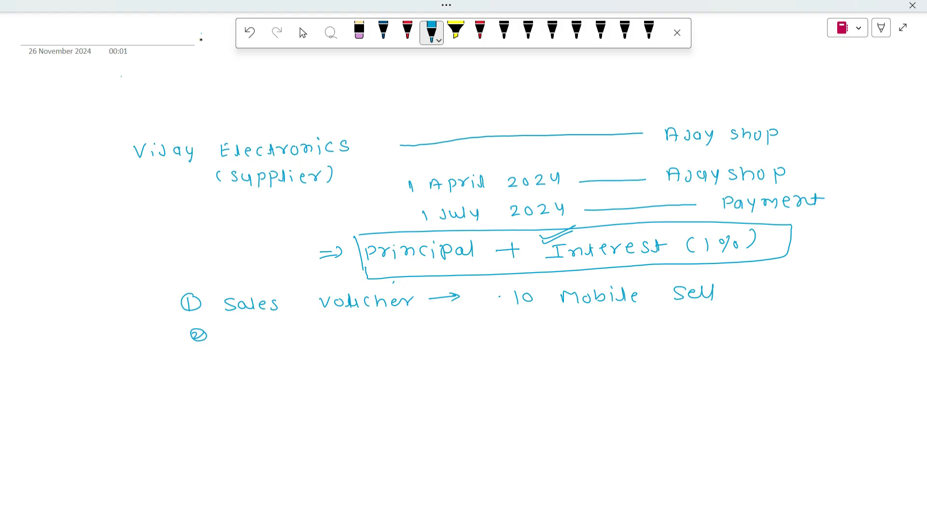
drag(286, 329, 285, 340)
drag(299, 333, 394, 330)
mouse_move(403, 324)
mouse_down()
mouse_move(409, 336)
mouse_move(414, 325)
mouse_move(424, 336)
mouse_move(500, 324)
mouse_up()
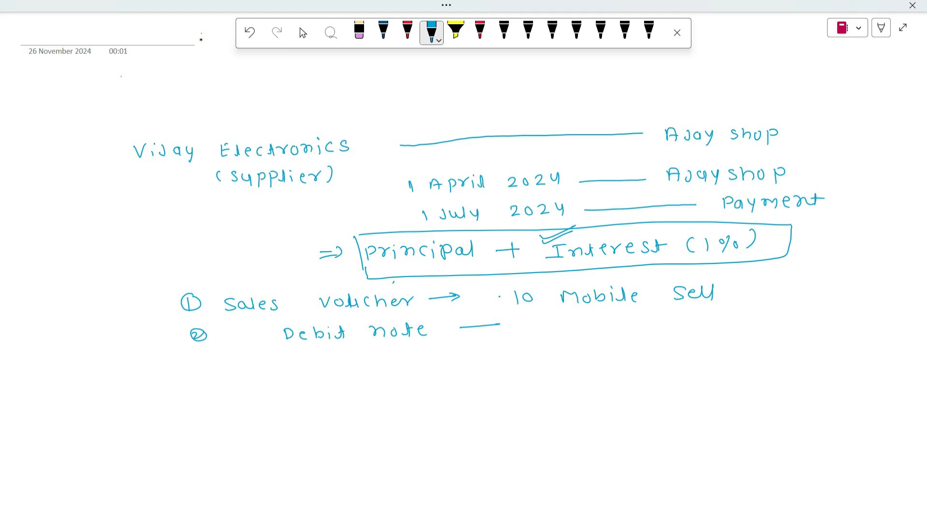
drag(551, 322, 552, 334)
mouse_move(543, 321)
mouse_down()
mouse_move(559, 321)
mouse_move(556, 332)
mouse_up()
mouse_move(558, 333)
mouse_down()
mouse_move(592, 324)
mouse_move(614, 332)
mouse_up()
drag(626, 321, 620, 332)
mouse_move(634, 320)
mouse_down()
mouse_move(631, 333)
mouse_move(688, 324)
mouse_up()
mouse_move(691, 329)
mouse_down()
mouse_move(696, 320)
mouse_move(708, 328)
mouse_move(719, 322)
mouse_up()
drag(719, 319, 748, 324)
drag(753, 312, 752, 325)
drag(748, 318, 757, 316)
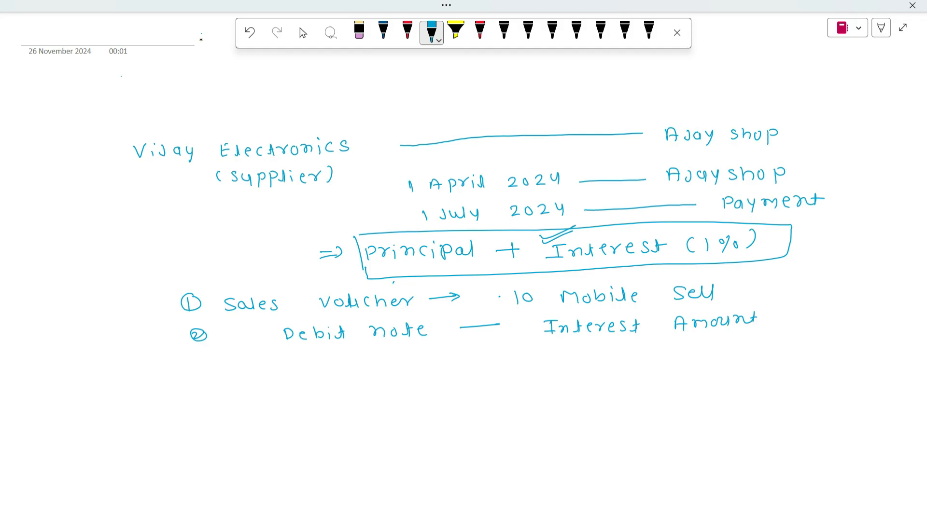
Step: Mark the debit note with a double tick and draw an empty rectangle beneath it
drag(243, 337, 269, 326)
mouse_move(334, 357)
mouse_down()
mouse_move(336, 370)
mouse_move(409, 354)
mouse_move(472, 367)
mouse_move(349, 372)
mouse_up()
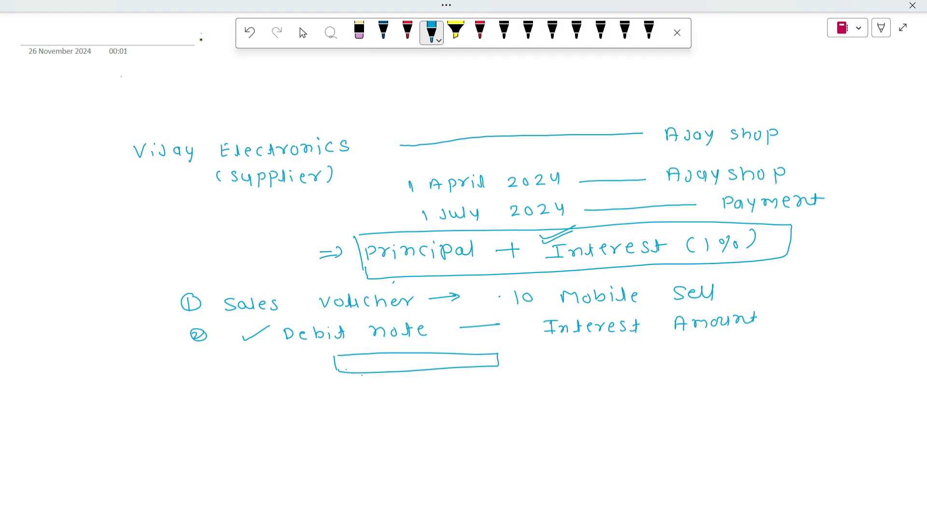
drag(241, 340, 277, 328)
Step: Handwrite point 3, "Principal Amount + Interest Amount", with a circled number and a short dash before the text
mouse_move(193, 380)
mouse_down()
mouse_move(194, 392)
mouse_move(198, 376)
mouse_move(269, 390)
mouse_up()
mouse_move(369, 387)
mouse_down()
mouse_move(370, 400)
mouse_move(371, 392)
mouse_up()
drag(380, 395, 424, 393)
drag(430, 386, 444, 394)
mouse_move(453, 389)
mouse_down()
mouse_move(462, 383)
mouse_move(467, 393)
mouse_up()
mouse_move(470, 377)
mouse_down()
mouse_move(472, 392)
mouse_move(500, 381)
mouse_move(508, 390)
mouse_move(553, 385)
mouse_up()
drag(556, 373, 555, 386)
drag(550, 380, 638, 381)
drag(629, 372, 662, 380)
drag(656, 373, 681, 374)
drag(682, 377, 693, 370)
drag(698, 373, 723, 378)
mouse_move(717, 369)
mouse_down()
mouse_move(762, 373)
mouse_move(818, 354)
mouse_up()
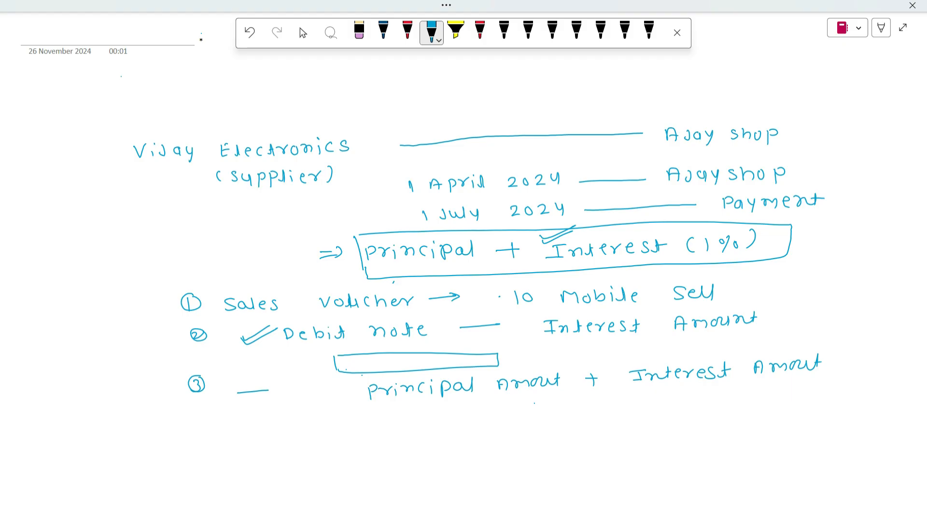
Step: Draw a check mark beside each of the three numbered points
drag(137, 315, 162, 304)
drag(143, 344, 170, 336)
drag(148, 393, 192, 385)
Step: Handwrite the period "⇒ 1 April 2024 — 1 July 2024" below the three points
drag(155, 443, 166, 441)
drag(168, 434, 169, 443)
mouse_move(256, 434)
mouse_down()
mouse_move(259, 447)
mouse_move(304, 438)
mouse_up()
mouse_move(310, 441)
mouse_down()
mouse_move(341, 431)
mouse_move(374, 440)
mouse_up()
mouse_move(382, 432)
mouse_down()
mouse_move(396, 438)
mouse_move(411, 427)
mouse_up()
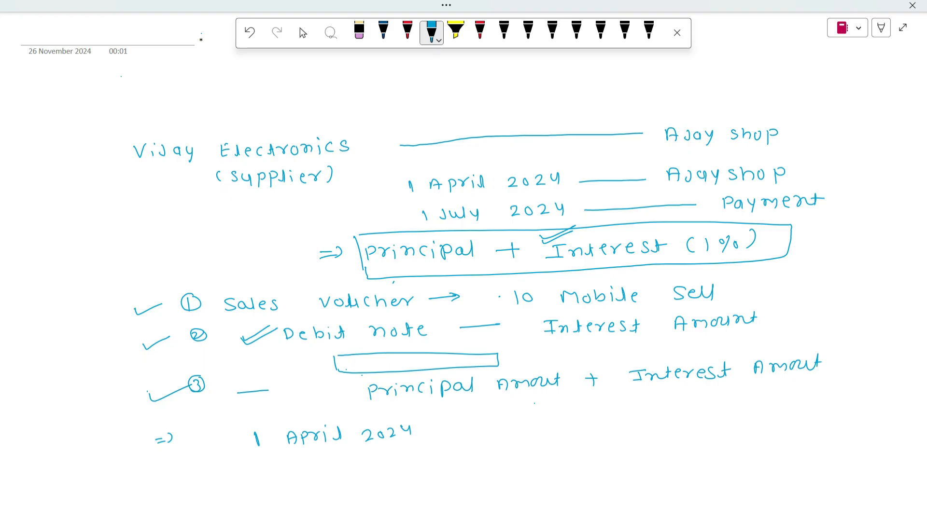
drag(450, 434, 539, 426)
mouse_move(611, 419)
mouse_down()
mouse_move(614, 432)
mouse_move(651, 421)
mouse_move(698, 425)
mouse_move(722, 413)
mouse_move(724, 423)
mouse_up()
drag(732, 413, 740, 415)
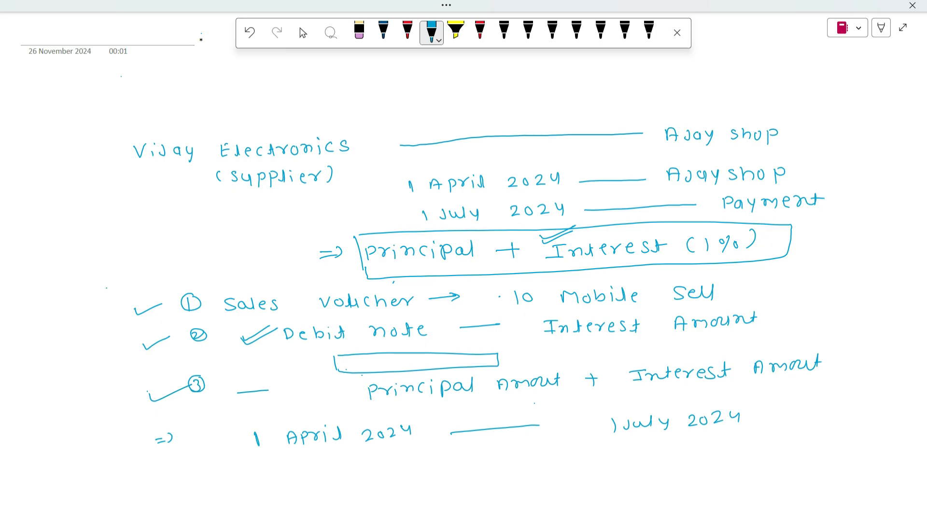
Step: Draw a curly brace alongside the three points and tick the start and end dates of the period
mouse_move(95, 291)
mouse_down()
mouse_move(98, 345)
mouse_move(119, 402)
mouse_up()
drag(233, 432, 267, 419)
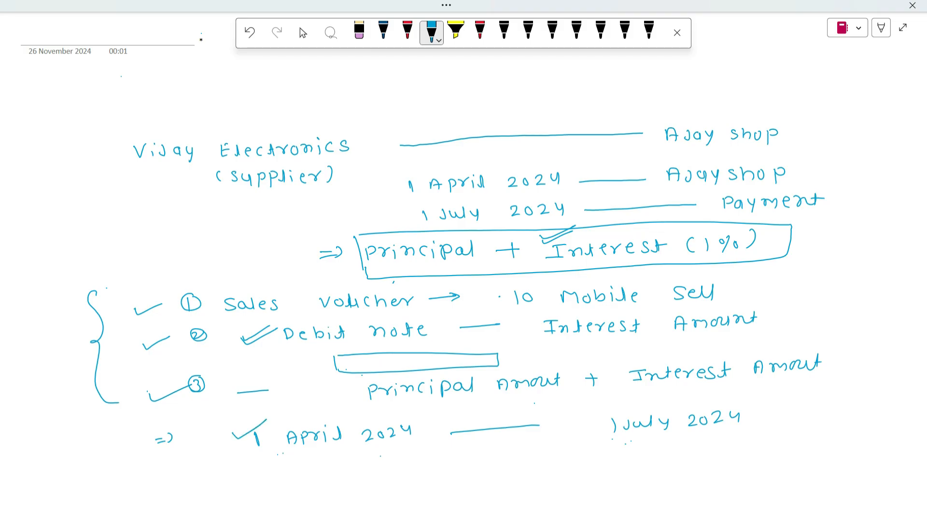
drag(633, 405, 670, 399)
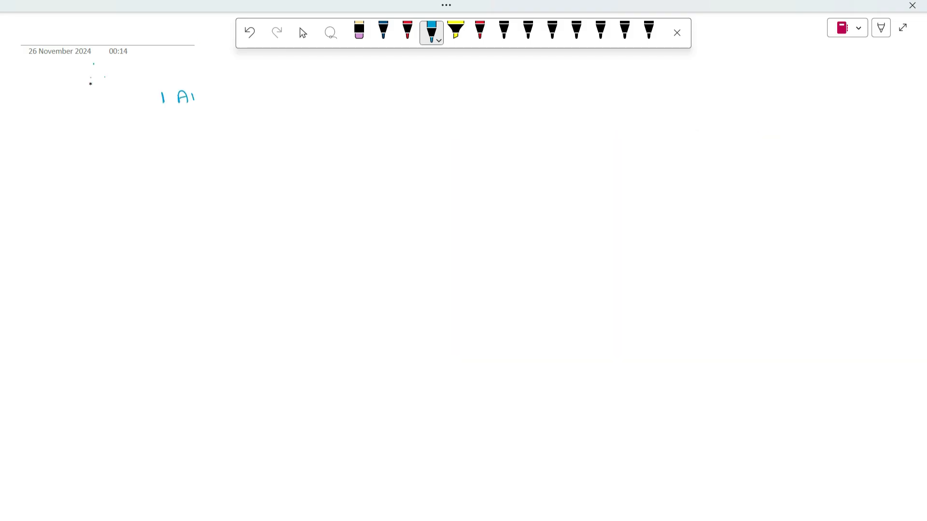
Step: Handwrite the period "1 April 2024 — 1 July 2024" at the head of a new blank page
drag(194, 93, 194, 99)
drag(198, 93, 274, 98)
mouse_move(277, 87)
mouse_down()
mouse_move(285, 98)
mouse_move(468, 88)
mouse_up()
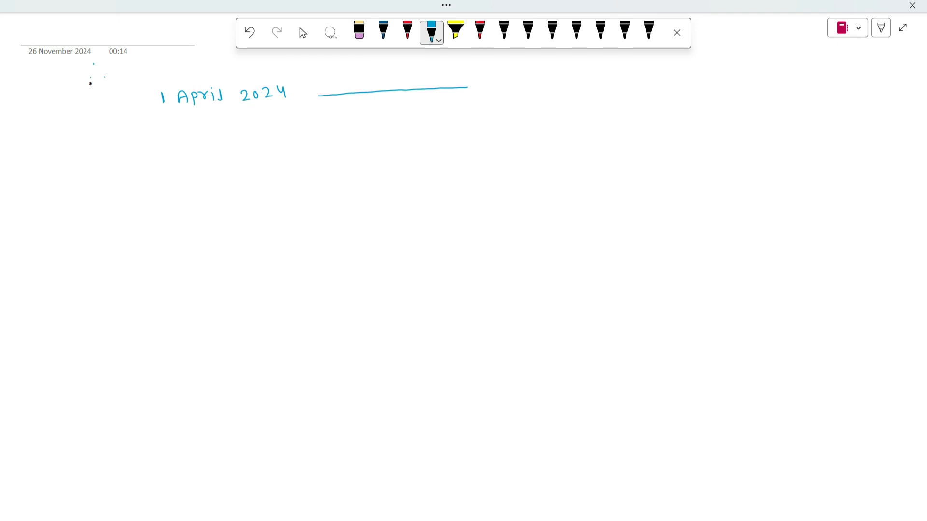
drag(509, 86, 503, 91)
drag(514, 87, 568, 94)
drag(575, 84, 604, 87)
drag(602, 80, 603, 93)
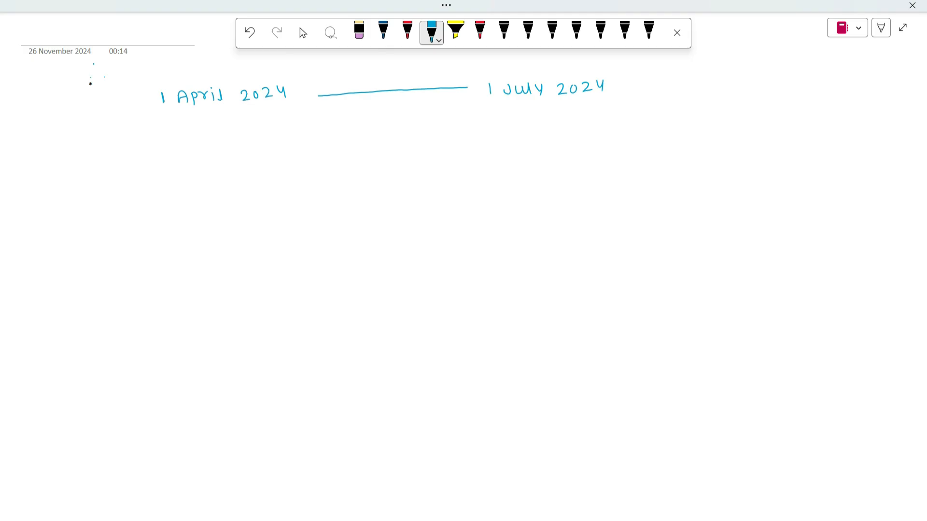
Step: Handwrite "Vijay electronics — Ajay shop" below the period, with a line joining the two parties
drag(297, 137, 315, 146)
mouse_move(322, 136)
mouse_down()
mouse_move(322, 147)
mouse_move(345, 153)
mouse_move(379, 146)
mouse_up()
drag(390, 135, 388, 146)
mouse_move(405, 139)
mouse_down()
mouse_move(404, 146)
mouse_move(417, 136)
mouse_up()
drag(422, 135, 423, 145)
drag(427, 138, 441, 134)
drag(445, 134, 471, 141)
mouse_move(476, 134)
mouse_down()
mouse_move(473, 144)
mouse_move(613, 129)
mouse_move(627, 140)
mouse_up()
click(475, 129)
mouse_move(646, 131)
mouse_down()
mouse_move(639, 137)
mouse_move(647, 141)
mouse_up()
drag(649, 131, 654, 143)
mouse_move(688, 127)
mouse_down()
mouse_move(678, 138)
mouse_move(692, 138)
mouse_up()
mouse_move(693, 134)
mouse_down()
mouse_move(706, 130)
mouse_move(718, 144)
mouse_up()
drag(718, 129, 718, 137)
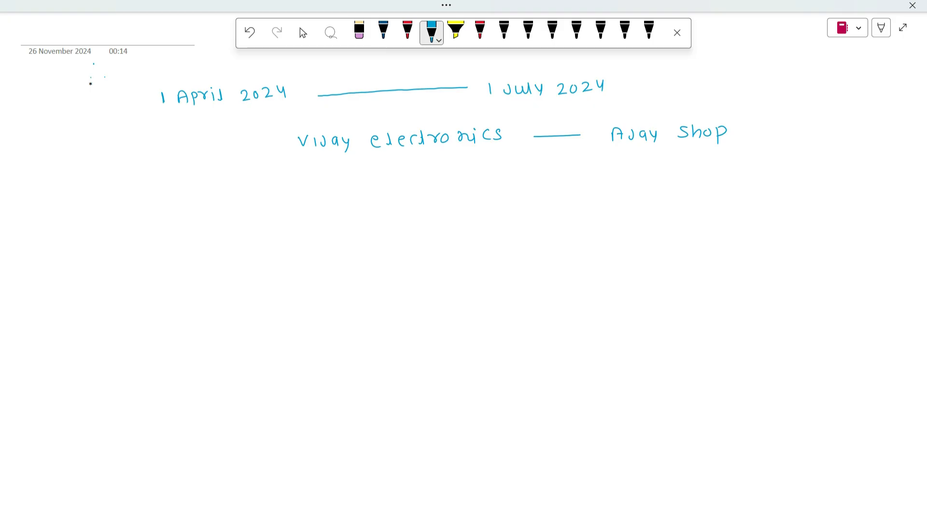
Step: Handwrite the date "1 April 2024" below the parties to start the first interest case
mouse_move(197, 190)
mouse_down()
mouse_move(198, 199)
mouse_move(228, 193)
mouse_up()
mouse_move(235, 201)
mouse_down()
mouse_move(257, 188)
mouse_move(259, 198)
mouse_up()
mouse_move(264, 197)
mouse_down()
mouse_move(268, 188)
mouse_move(266, 196)
mouse_move(311, 187)
mouse_up()
drag(320, 182, 330, 191)
drag(333, 179, 340, 187)
drag(340, 178, 340, 190)
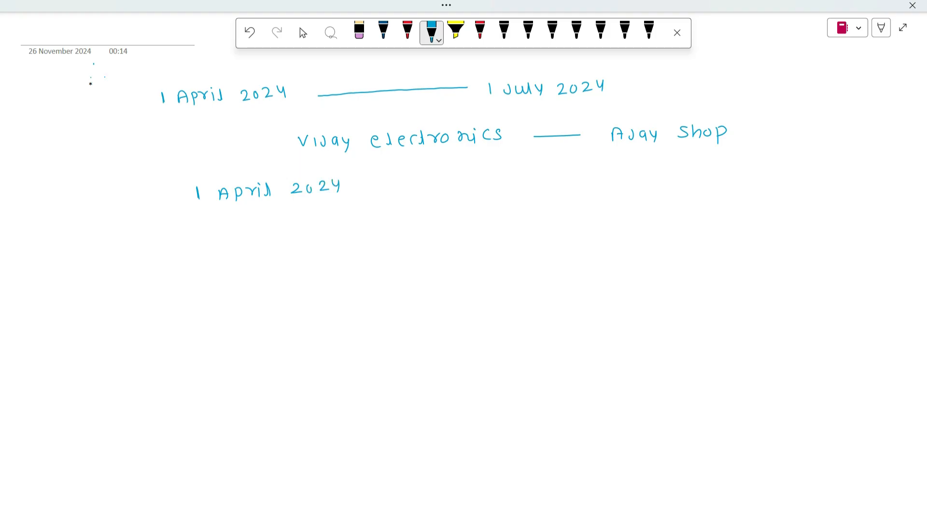
Step: Handwrite the abbreviated note for interest calculation start beneath the first case's 1 April 2024 date
drag(236, 213, 246, 221)
drag(245, 213, 271, 220)
drag(275, 212, 314, 221)
drag(310, 214, 362, 218)
click(359, 213)
drag(370, 205, 375, 219)
mouse_move(386, 212)
mouse_down()
mouse_move(396, 218)
mouse_move(398, 205)
mouse_move(438, 218)
mouse_up()
click(407, 216)
mouse_move(435, 209)
mouse_down()
mouse_move(455, 217)
mouse_move(468, 205)
mouse_move(476, 216)
mouse_up()
drag(468, 207, 478, 205)
Step: Draw a line from the first case's start note and handwrite the end date "1 July 2024"
drag(552, 208, 620, 203)
mouse_move(678, 190)
mouse_down()
mouse_move(680, 202)
mouse_move(689, 198)
mouse_up()
drag(701, 192, 718, 199)
mouse_move(722, 190)
mouse_down()
mouse_move(724, 201)
mouse_move(736, 195)
mouse_move(731, 206)
mouse_up()
mouse_move(755, 189)
mouse_down()
mouse_move(758, 197)
mouse_move(789, 195)
mouse_up()
drag(796, 185, 803, 185)
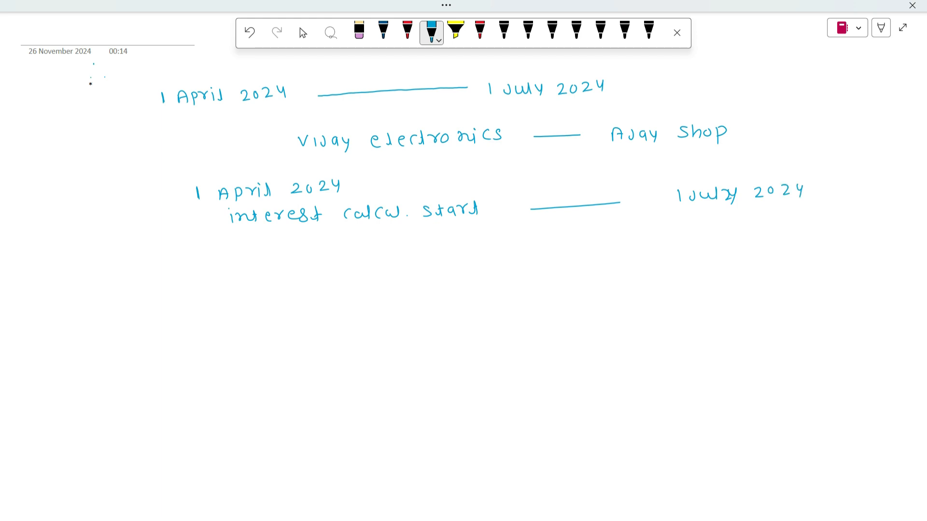
Step: Draw a bracket with two division marks under the first case's line and number the case with a circled 1
mouse_move(521, 220)
mouse_down()
mouse_move(604, 220)
mouse_move(641, 214)
mouse_move(639, 206)
mouse_up()
drag(559, 222, 559, 229)
drag(578, 216, 579, 228)
drag(139, 185, 140, 196)
mouse_move(141, 179)
mouse_down()
mouse_move(145, 199)
mouse_move(141, 179)
mouse_up()
Step: Start the second case with a circled 2 and handwrite the date "2 April 2024"
drag(129, 266, 137, 274)
mouse_move(139, 263)
mouse_down()
mouse_move(126, 264)
mouse_move(140, 262)
mouse_up()
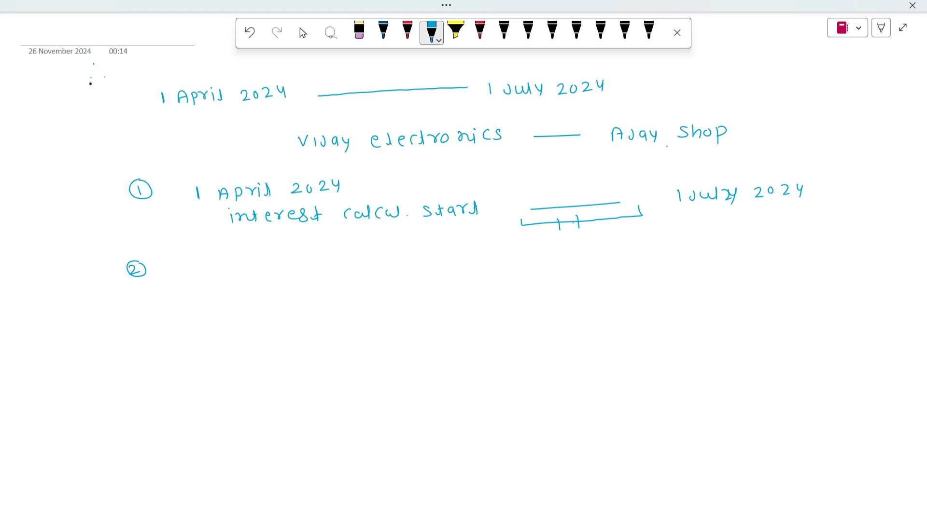
drag(238, 269, 278, 275)
drag(266, 269, 308, 265)
drag(312, 270, 352, 270)
drag(359, 261, 374, 273)
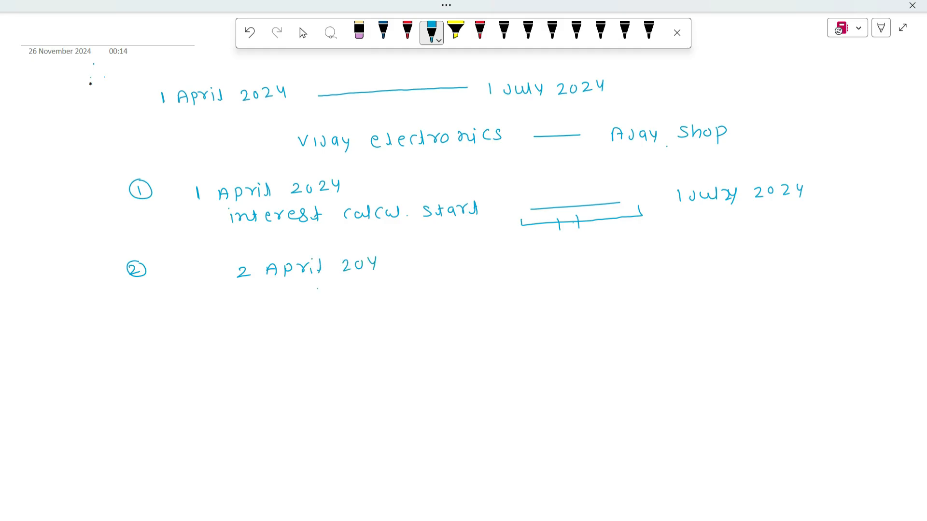
drag(361, 259, 374, 266)
Step: Handwrite "interest calculation start" below the 2 April 2024 date
mouse_move(304, 293)
mouse_down()
mouse_move(362, 287)
mouse_move(328, 304)
mouse_move(335, 295)
mouse_up()
drag(329, 299, 355, 303)
drag(358, 304, 382, 301)
mouse_move(393, 291)
mouse_down()
mouse_move(387, 303)
mouse_move(405, 302)
mouse_up()
drag(400, 295, 445, 298)
drag(452, 285, 465, 298)
drag(471, 291, 486, 298)
drag(495, 290, 498, 297)
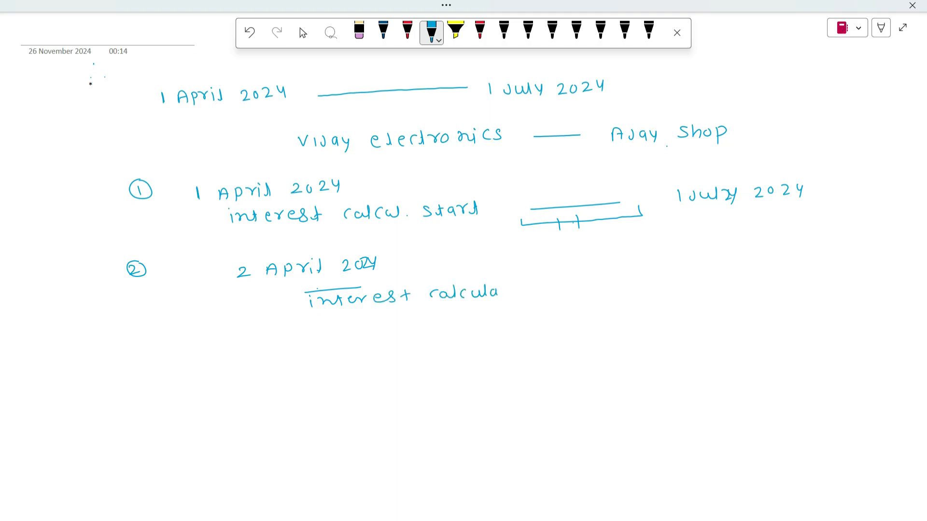
drag(504, 283, 502, 296)
drag(501, 290, 538, 297)
mouse_move(409, 313)
mouse_down()
mouse_move(398, 322)
mouse_move(418, 323)
mouse_up()
mouse_move(413, 315)
mouse_down()
mouse_move(435, 322)
mouse_move(449, 313)
mouse_move(458, 323)
mouse_up()
Step: Draw a short line from the second case's note and handwrite the end date "1 July 2024"
drag(600, 285, 659, 282)
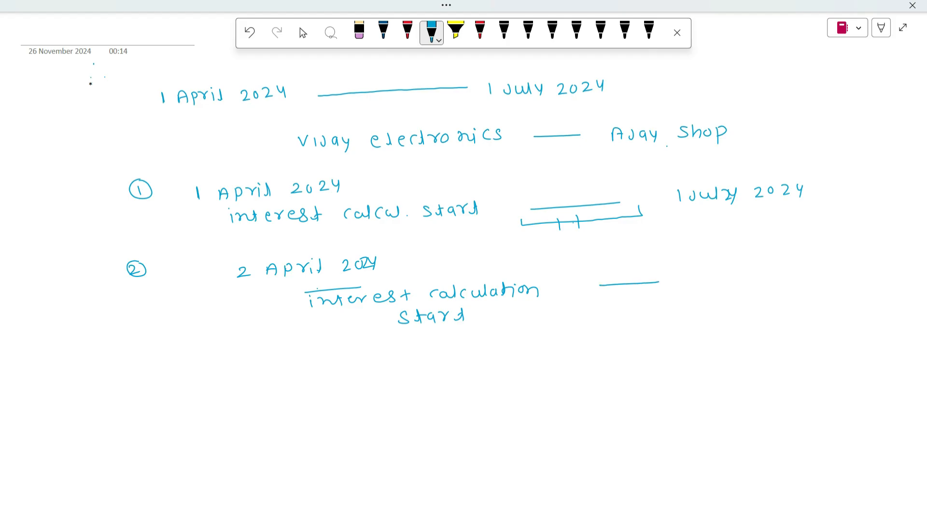
mouse_move(723, 271)
mouse_down()
mouse_move(724, 281)
mouse_move(739, 282)
mouse_up()
drag(744, 275, 760, 280)
drag(772, 271, 779, 283)
mouse_move(797, 269)
mouse_down()
mouse_move(804, 279)
mouse_move(814, 267)
mouse_move(831, 272)
mouse_up()
drag(838, 263, 845, 276)
Step: Add a third case with a circled 3, reading "1 April 2024 — 30 June 2024"
mouse_move(116, 360)
mouse_down()
mouse_move(124, 364)
mouse_move(116, 372)
mouse_up()
mouse_move(120, 354)
mouse_down()
mouse_move(107, 361)
mouse_move(132, 363)
mouse_up()
mouse_move(260, 370)
mouse_down()
mouse_move(262, 381)
mouse_move(309, 368)
mouse_up()
drag(315, 367, 353, 370)
drag(360, 361, 387, 363)
mouse_move(387, 360)
mouse_down()
mouse_move(387, 370)
mouse_move(635, 351)
mouse_up()
mouse_move(692, 344)
mouse_down()
mouse_move(692, 355)
mouse_move(744, 343)
mouse_move(754, 353)
mouse_move(786, 351)
mouse_up()
drag(796, 340, 826, 341)
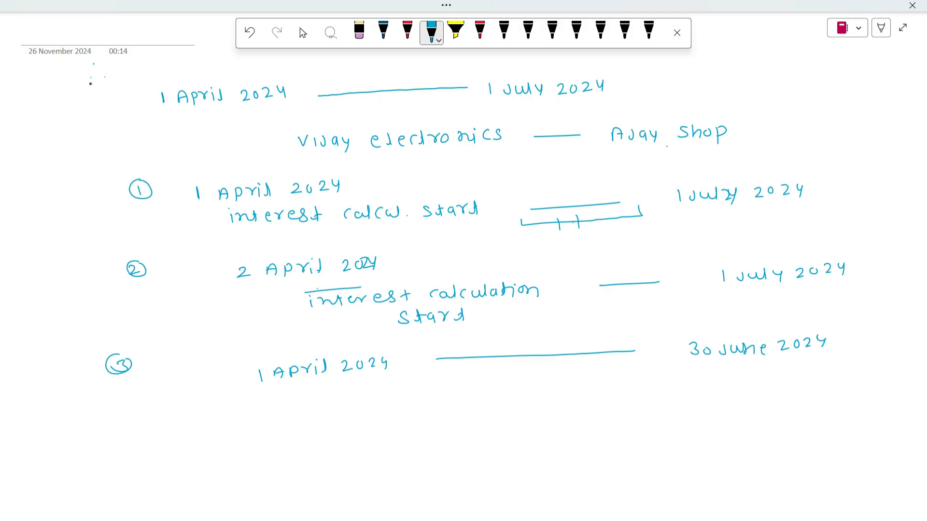
Step: Add a fourth case with a circled 4, handwriting "2 April 2024 — 30 June 2024" with a connecting line
drag(113, 406, 123, 420)
drag(116, 401, 115, 402)
mouse_move(260, 406)
mouse_down()
mouse_move(271, 415)
mouse_move(317, 403)
mouse_up()
mouse_move(322, 403)
mouse_down()
mouse_move(323, 411)
mouse_move(372, 408)
mouse_move(376, 397)
mouse_move(394, 403)
mouse_up()
drag(401, 392, 410, 394)
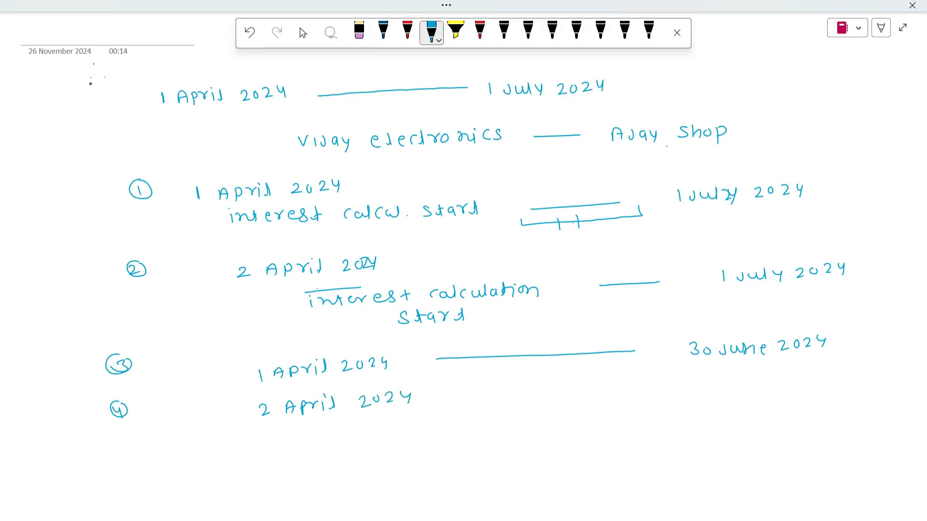
mouse_move(499, 399)
mouse_down()
mouse_move(715, 387)
mouse_move(775, 372)
mouse_move(798, 385)
mouse_move(827, 380)
mouse_up()
drag(830, 372, 862, 378)
Step: Underline the "Vijay electronics — Ajay Shop" line and mark ticks beside the first case's dates and the third case's end date
drag(426, 152, 657, 143)
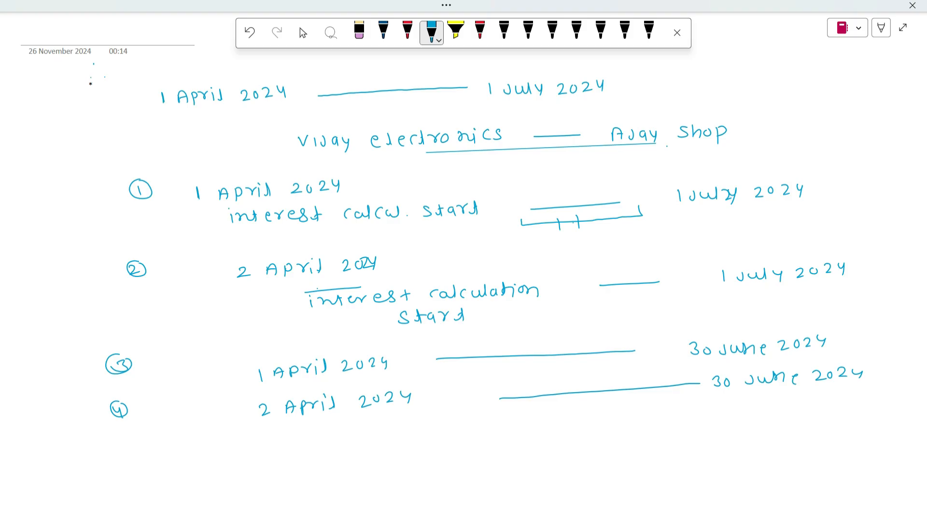
drag(156, 210, 197, 204)
drag(185, 293, 196, 290)
drag(821, 195, 859, 189)
drag(844, 338, 876, 334)
drag(157, 208, 200, 196)
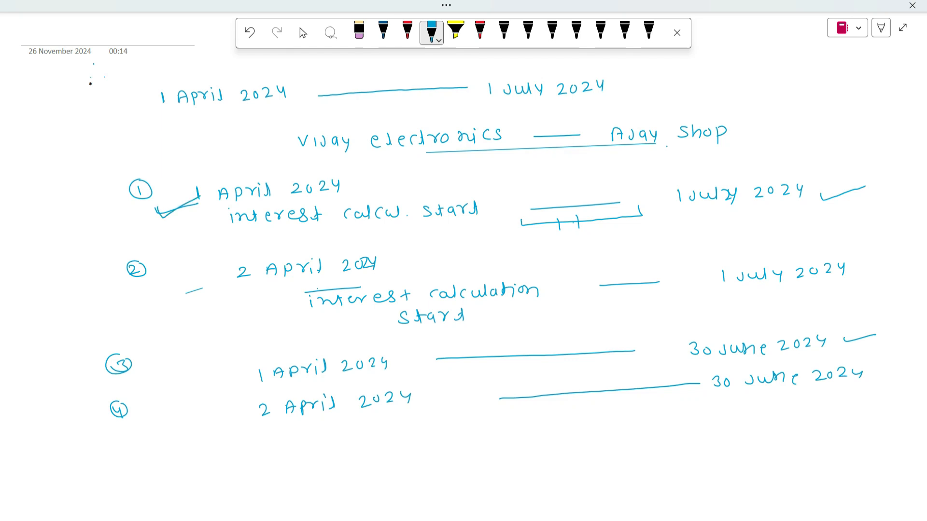
Step: Add tick marks beside the start dates of cases 2, 3 and 4 and beside the end dates
drag(177, 295, 228, 273)
drag(211, 374, 258, 358)
drag(216, 408, 246, 399)
drag(866, 209, 883, 202)
drag(888, 270, 910, 264)
drag(896, 337, 919, 335)
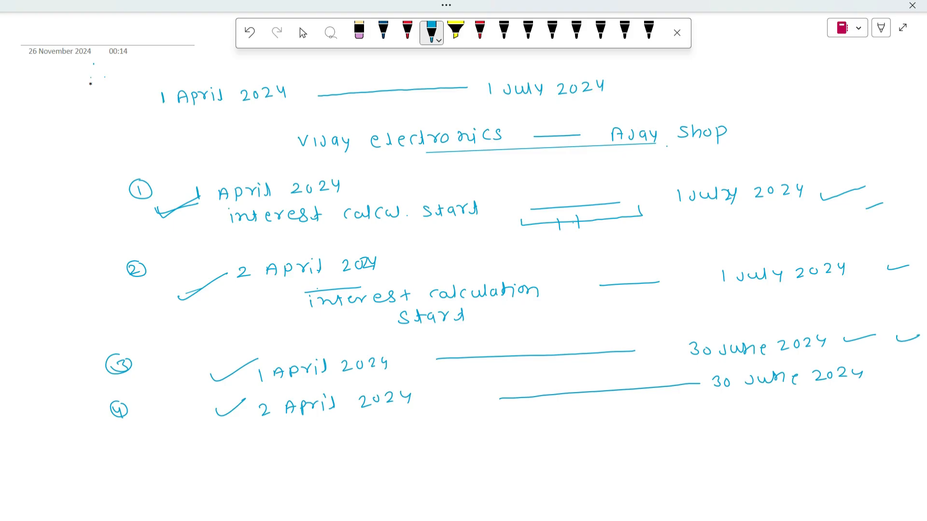
drag(839, 200, 857, 190)
drag(864, 341, 897, 332)
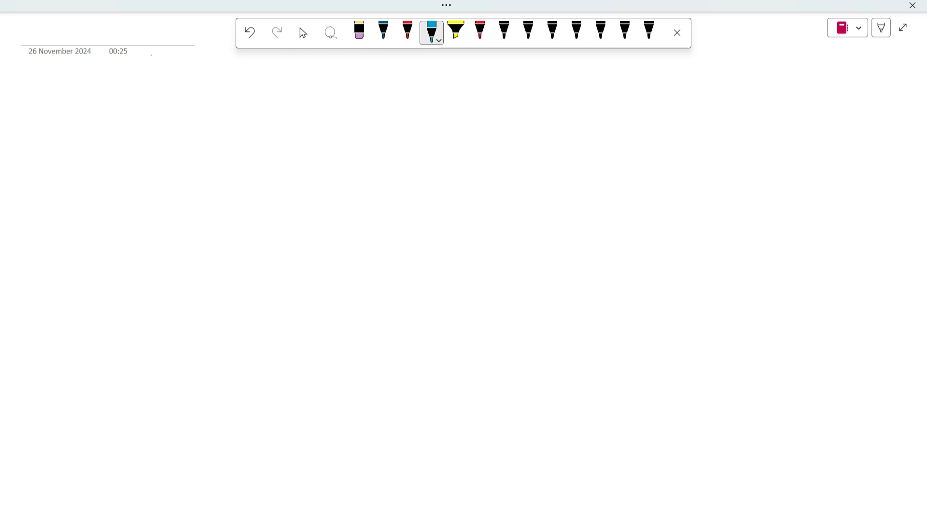
Step: Handwrite "Vijay Electronics" near the top of the blank page
mouse_move(216, 111)
mouse_down()
mouse_move(231, 111)
mouse_move(237, 126)
mouse_move(266, 121)
mouse_up()
click(236, 111)
mouse_move(271, 113)
mouse_down()
mouse_move(267, 130)
mouse_move(317, 124)
mouse_up()
drag(307, 119, 315, 111)
drag(321, 121, 351, 123)
mouse_move(355, 121)
mouse_down()
mouse_move(378, 112)
mouse_move(406, 120)
mouse_up()
drag(411, 114, 435, 117)
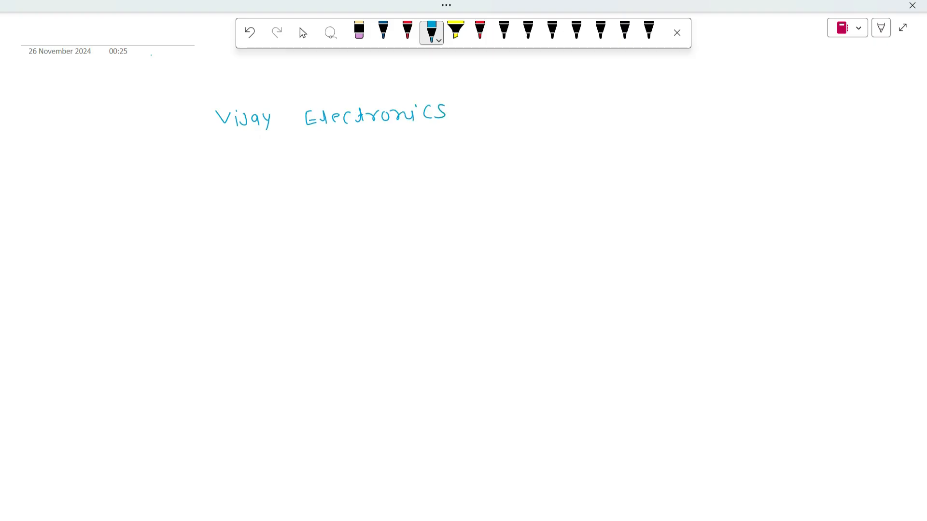
Step: Draw a short line after the supplier's name and handwrite "Ajay Shop"
drag(496, 115, 601, 110)
mouse_move(612, 103)
mouse_down()
mouse_move(608, 115)
mouse_move(637, 110)
mouse_up()
drag(641, 102, 635, 118)
mouse_move(686, 95)
mouse_down()
mouse_move(697, 112)
mouse_move(705, 102)
mouse_up()
drag(714, 97, 716, 107)
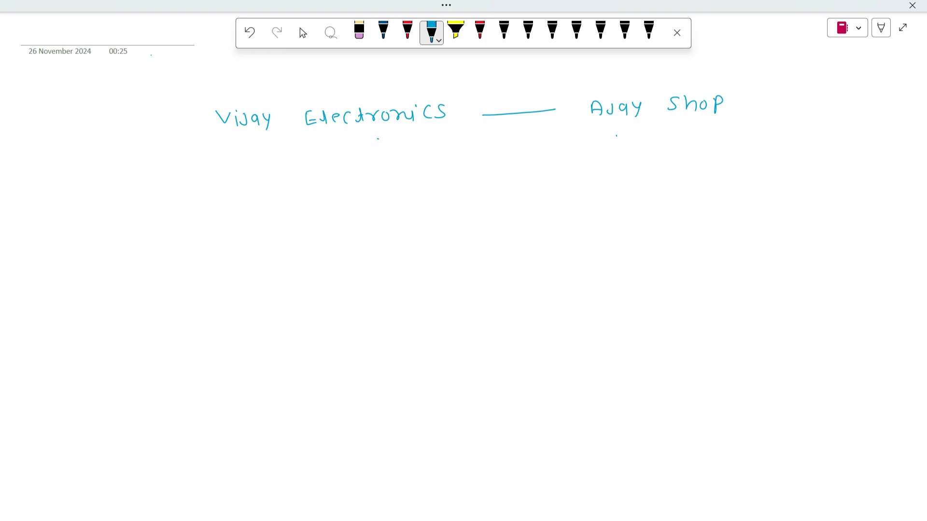
Step: Handwrite the period "1 April 2024 — 1 July 2024" below the two business names and tick the July date
mouse_move(305, 163)
mouse_down()
mouse_move(307, 178)
mouse_move(341, 168)
mouse_up()
mouse_move(351, 163)
mouse_down()
mouse_move(353, 179)
mouse_move(361, 170)
mouse_up()
drag(363, 163, 376, 162)
click(379, 155)
mouse_move(379, 161)
mouse_down()
mouse_move(380, 170)
mouse_move(394, 158)
mouse_move(428, 169)
mouse_move(436, 157)
mouse_up()
mouse_move(443, 154)
mouse_down()
mouse_move(452, 151)
mouse_move(456, 166)
mouse_up()
mouse_move(462, 151)
mouse_down()
mouse_move(469, 168)
mouse_move(588, 155)
mouse_up()
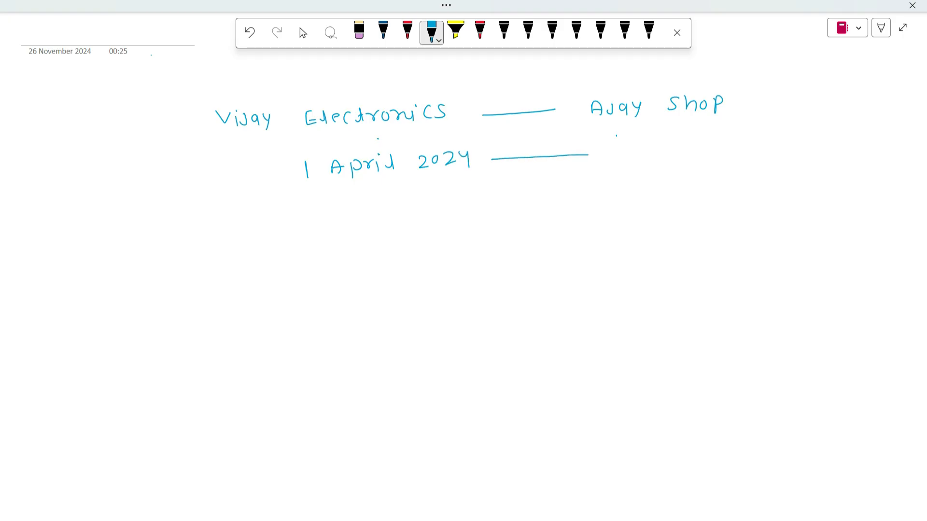
mouse_move(647, 149)
mouse_down()
mouse_move(642, 160)
mouse_move(672, 149)
mouse_move(684, 162)
mouse_move(717, 155)
mouse_up()
drag(724, 146, 742, 153)
drag(750, 140, 759, 155)
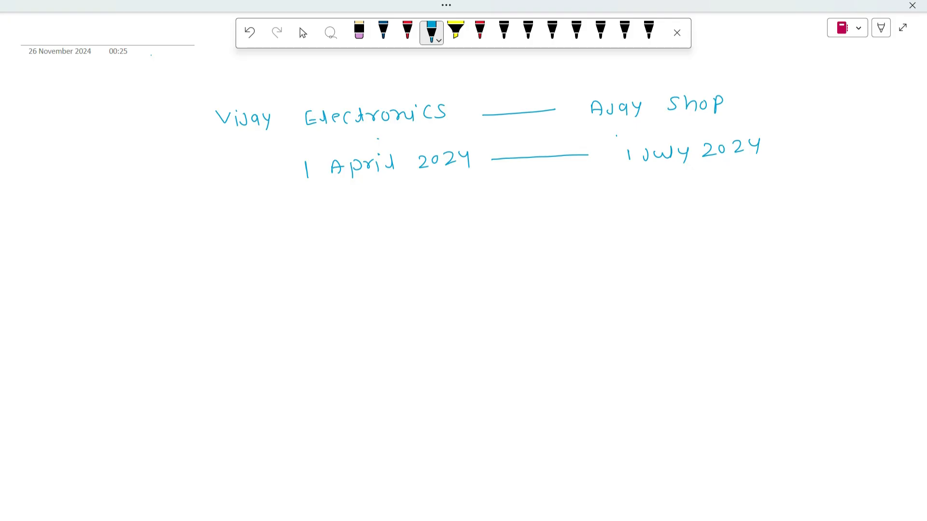
drag(653, 179, 684, 173)
Step: Handwrite a shorter period below, reading "1 April 2024 — 10 April 2024"
mouse_move(333, 224)
mouse_down()
mouse_move(334, 239)
mouse_move(369, 228)
mouse_up()
mouse_move(375, 238)
mouse_down()
mouse_move(394, 221)
mouse_move(402, 233)
mouse_up()
mouse_move(410, 216)
mouse_down()
mouse_move(416, 231)
mouse_move(444, 216)
mouse_move(452, 227)
mouse_up()
drag(459, 216, 492, 219)
mouse_move(492, 212)
mouse_down()
mouse_move(493, 227)
mouse_move(560, 213)
mouse_move(608, 220)
mouse_up()
drag(618, 207, 653, 215)
drag(645, 208, 663, 216)
drag(663, 204, 683, 200)
mouse_move(688, 204)
mouse_down()
mouse_move(688, 214)
mouse_move(733, 207)
mouse_move(741, 195)
mouse_move(782, 203)
mouse_up()
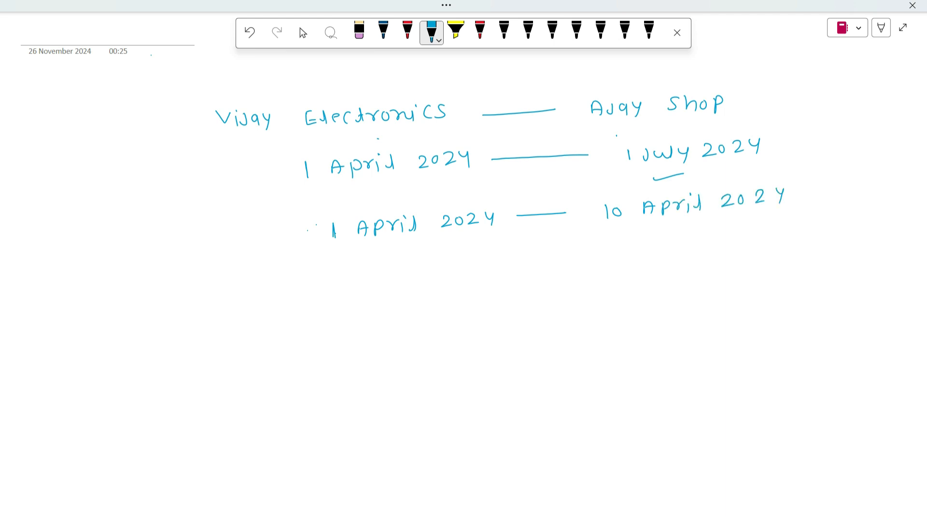
Step: Draw a bracket under the 1 April to 10 April period, label it "10", and underline the end date
drag(395, 241, 700, 226)
mouse_move(553, 241)
mouse_down()
mouse_move(553, 254)
mouse_move(568, 242)
mouse_up()
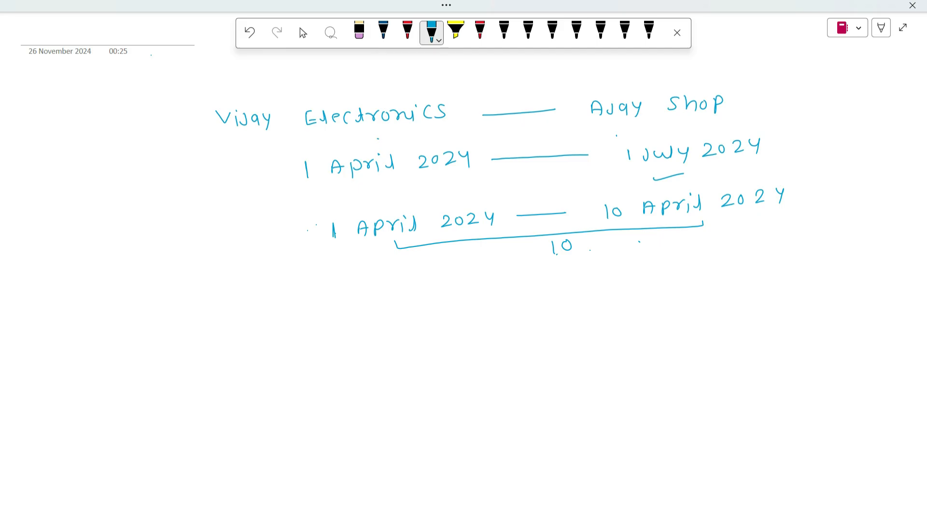
drag(552, 240, 553, 254)
mouse_move(568, 240)
mouse_down()
mouse_move(562, 251)
mouse_move(568, 240)
mouse_up()
drag(698, 224, 750, 223)
Step: Draw a closing brace and arrow after the 10 April 2024 date and handwrite "11 April 2024"
mouse_move(797, 182)
mouse_down()
mouse_move(804, 216)
mouse_move(832, 199)
mouse_move(826, 203)
mouse_up()
mouse_move(844, 191)
mouse_down()
mouse_move(845, 204)
mouse_move(881, 196)
mouse_up()
drag(891, 189, 891, 196)
mouse_move(903, 188)
mouse_down()
mouse_move(904, 198)
mouse_move(914, 188)
mouse_move(922, 199)
mouse_up()
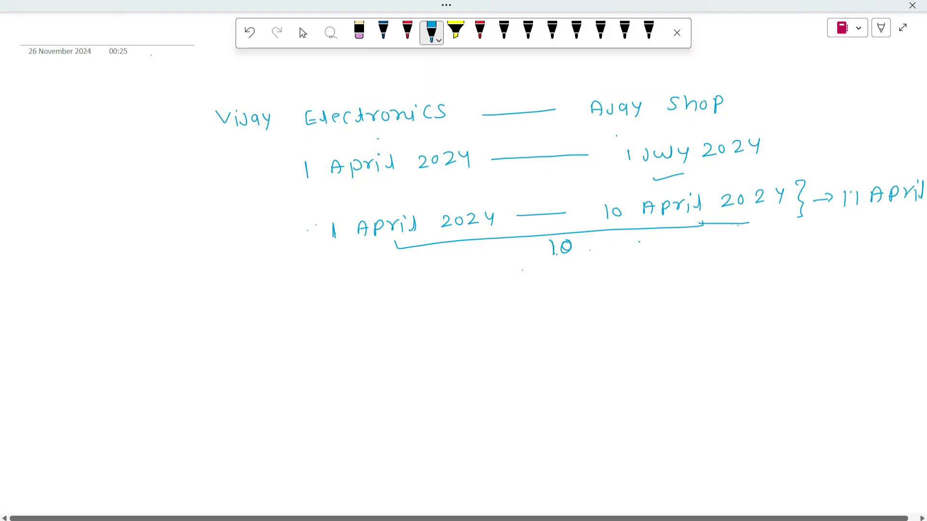
drag(847, 222, 854, 231)
drag(861, 224, 893, 228)
drag(891, 220, 890, 231)
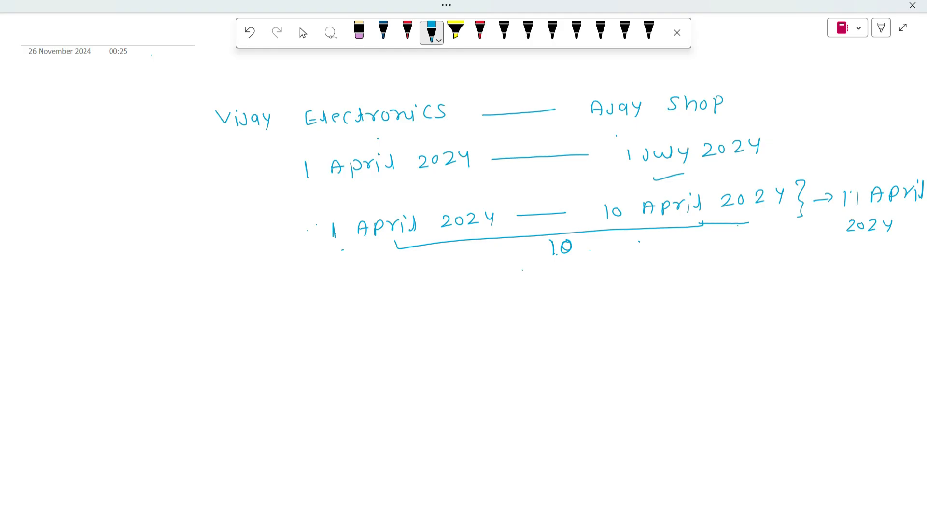
Step: Number the 1 April to 10 April period with a circled 1 and add tick marks beside it
mouse_move(275, 237)
mouse_down()
mouse_move(319, 211)
mouse_move(308, 222)
mouse_up()
mouse_move(243, 242)
mouse_down()
mouse_move(246, 253)
mouse_move(237, 236)
mouse_move(244, 234)
mouse_up()
drag(180, 253, 211, 248)
Step: Start the second case with a circled 2 and handwrite "1 April 2024 — 10 April 2024"
mouse_move(235, 334)
mouse_down()
mouse_move(245, 343)
mouse_move(240, 328)
mouse_up()
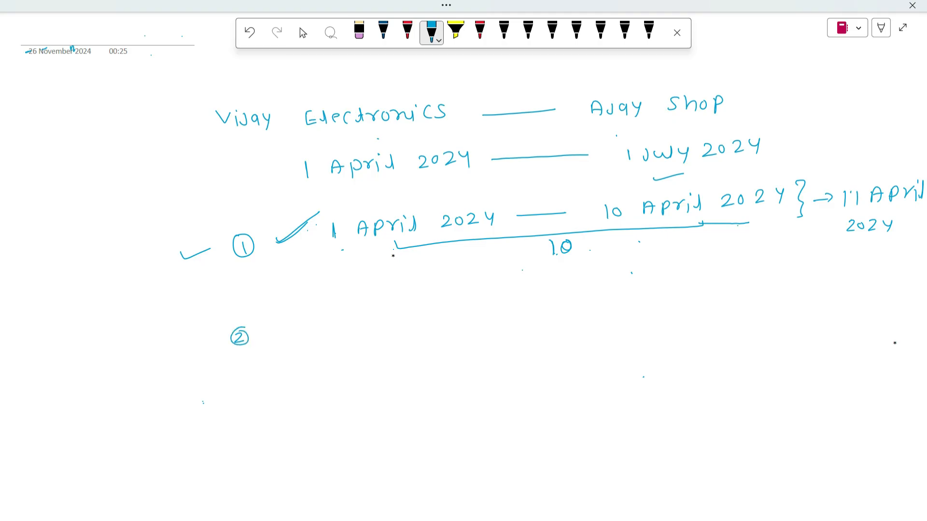
mouse_move(309, 334)
mouse_down()
mouse_move(308, 347)
mouse_move(348, 350)
mouse_move(349, 342)
mouse_up()
mouse_move(356, 337)
mouse_down()
mouse_move(381, 349)
mouse_move(434, 349)
mouse_up()
drag(445, 340, 492, 344)
mouse_move(493, 338)
mouse_down()
mouse_move(492, 351)
mouse_move(617, 344)
mouse_up()
mouse_move(623, 339)
mouse_down()
mouse_move(625, 354)
mouse_move(626, 346)
mouse_up()
mouse_move(637, 349)
mouse_down()
mouse_move(646, 340)
mouse_move(650, 350)
mouse_move(691, 348)
mouse_move(697, 339)
mouse_up()
drag(704, 335, 713, 344)
drag(720, 336, 728, 340)
drag(727, 334, 725, 347)
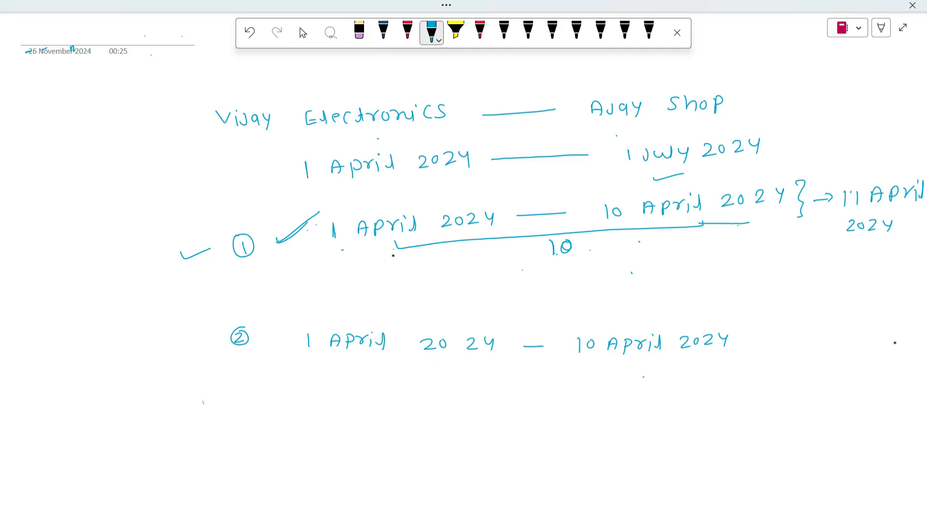
Step: Extend the second case with "— 11 April 2024" and add a backward arrow with "5 days" below it
drag(751, 343, 830, 351)
drag(821, 345, 841, 355)
drag(840, 339, 860, 340)
mouse_move(867, 339)
mouse_down()
mouse_move(868, 348)
mouse_move(885, 337)
mouse_move(883, 351)
mouse_up()
mouse_move(818, 363)
mouse_down()
mouse_move(831, 374)
mouse_move(838, 365)
mouse_up()
drag(847, 363, 856, 374)
drag(865, 363, 872, 375)
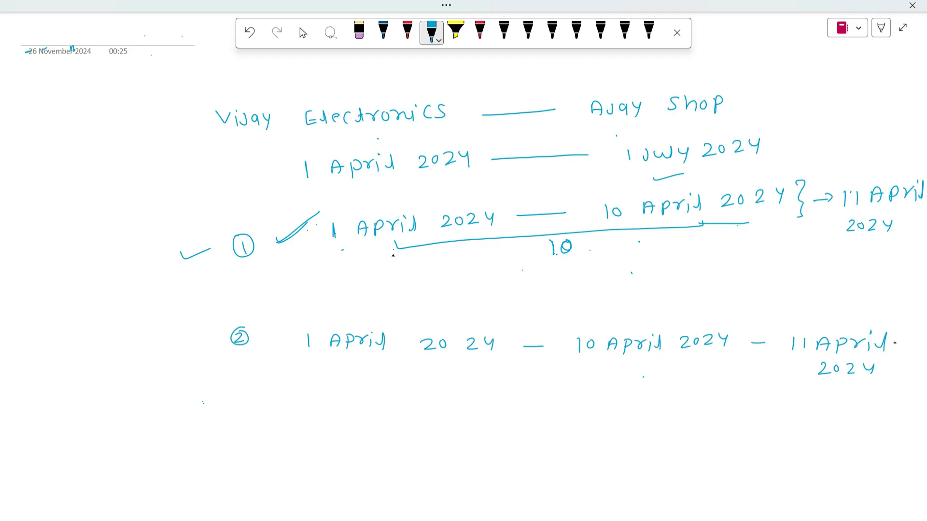
mouse_move(771, 395)
mouse_down()
mouse_move(724, 396)
mouse_move(705, 420)
mouse_move(752, 419)
mouse_move(743, 418)
mouse_up()
mouse_move(767, 410)
mouse_down()
mouse_move(760, 413)
mouse_move(786, 420)
mouse_up()
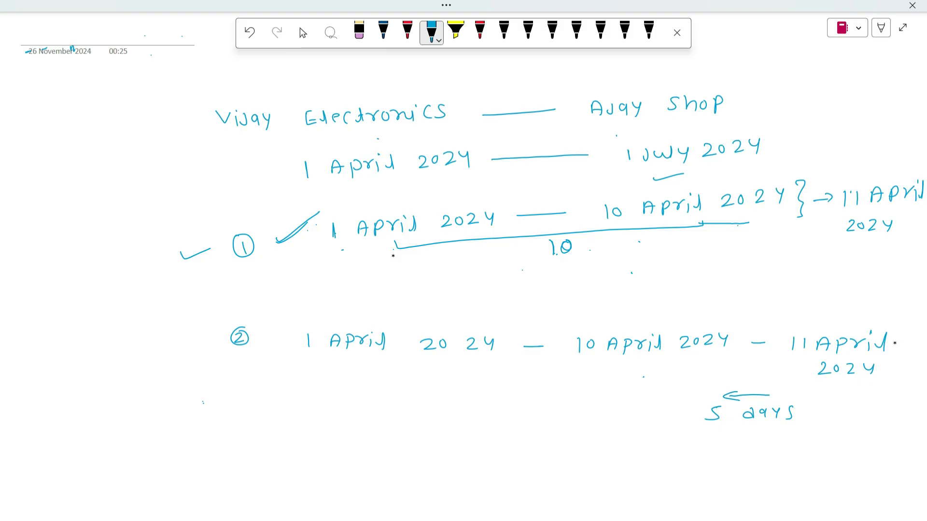
Step: Draw a tall brace beside the circled 2 and handwrite "Sales entry" next to it
drag(208, 305, 209, 419)
mouse_move(78, 310)
mouse_down()
mouse_move(70, 328)
mouse_move(95, 324)
mouse_up()
drag(96, 323, 116, 322)
mouse_move(129, 309)
mouse_down()
mouse_move(123, 326)
mouse_move(172, 322)
mouse_up()
mouse_move(175, 312)
mouse_down()
mouse_move(175, 324)
mouse_move(181, 319)
mouse_move(192, 330)
mouse_up()
Step: Handwrite "debit not" under "Sales entry" and add another line of text beneath it
drag(78, 344, 73, 359)
drag(85, 353, 98, 356)
drag(99, 351, 109, 358)
mouse_move(118, 341)
mouse_down()
mouse_move(121, 356)
mouse_move(123, 348)
mouse_move(159, 349)
mouse_up()
drag(161, 349, 164, 355)
drag(178, 338, 176, 355)
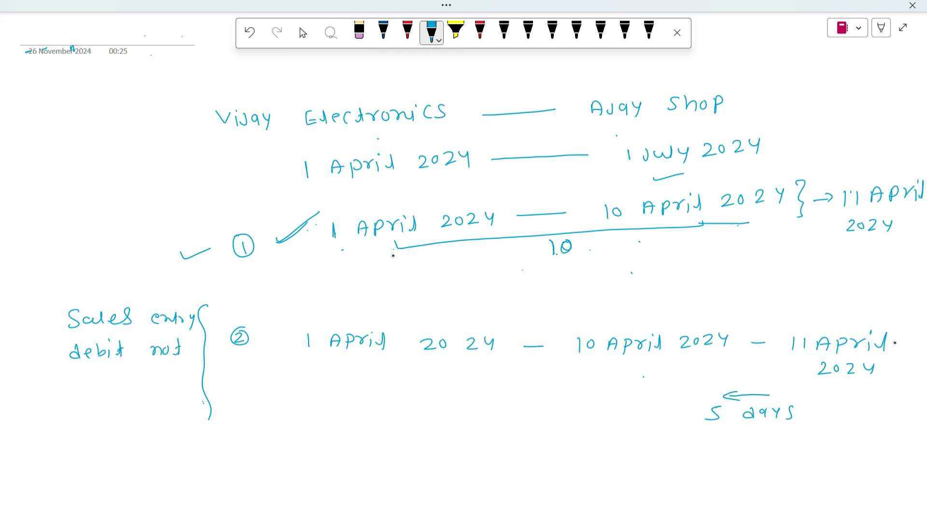
drag(61, 381, 64, 390)
mouse_move(73, 387)
mouse_down()
mouse_move(116, 394)
mouse_move(127, 381)
mouse_move(141, 392)
mouse_up()
drag(138, 385, 151, 384)
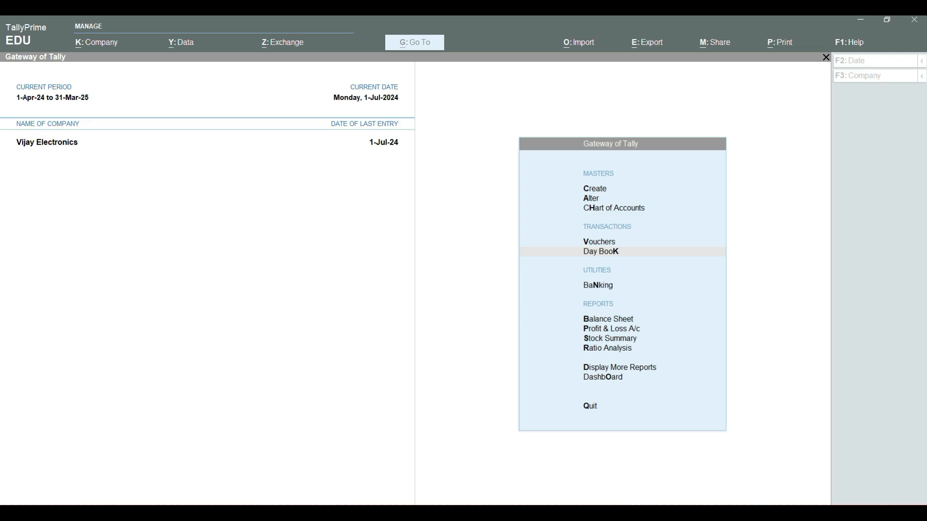
Step: Switch to TallyPrime and start a sales voucher dated 1-4-24 for Vijay Electronics
key(v)
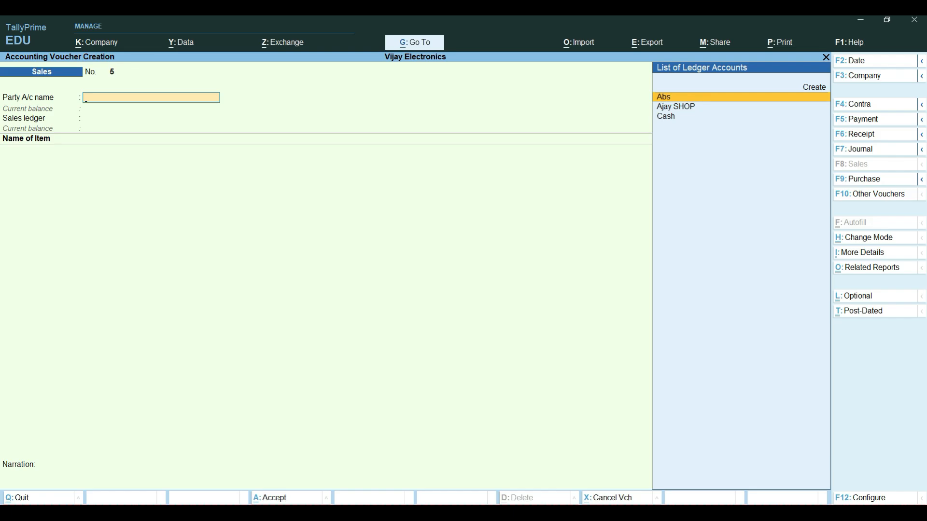
key(F2)
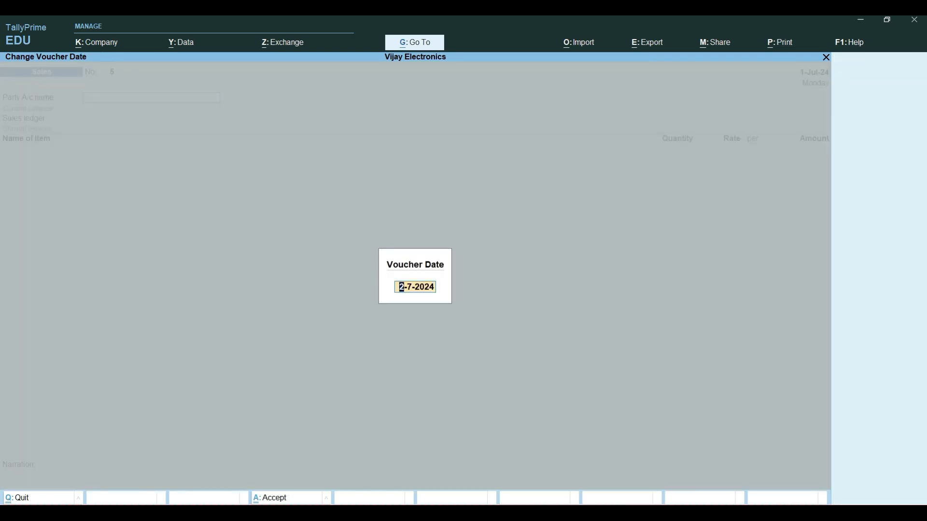
text(1-4-24)
key(Return)
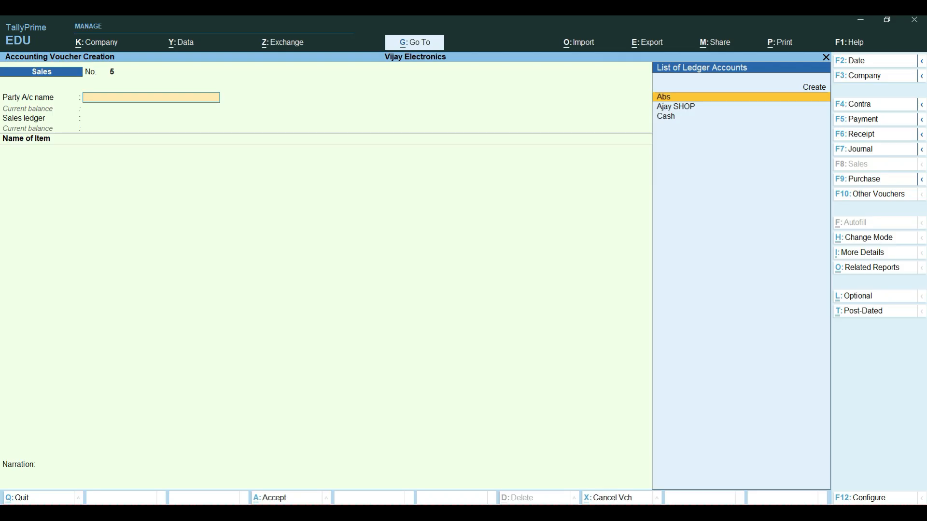
Step: Choose Ajay SHOP as the voucher's party account and leave the dispatch and party details at their defaults
key(Down)
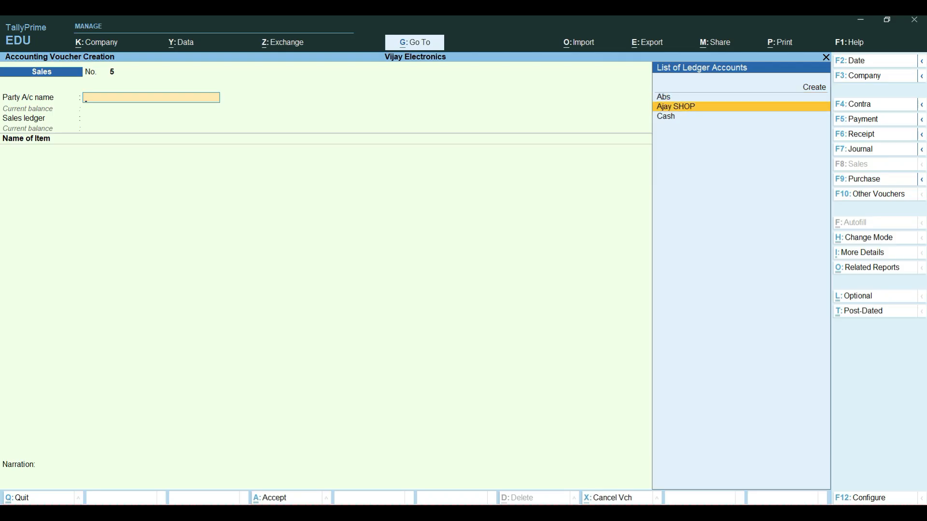
key(Return)
key(Return)
key(Return)
key(Return)
key(Return)
key(Return)
key(Return)
key(Return)
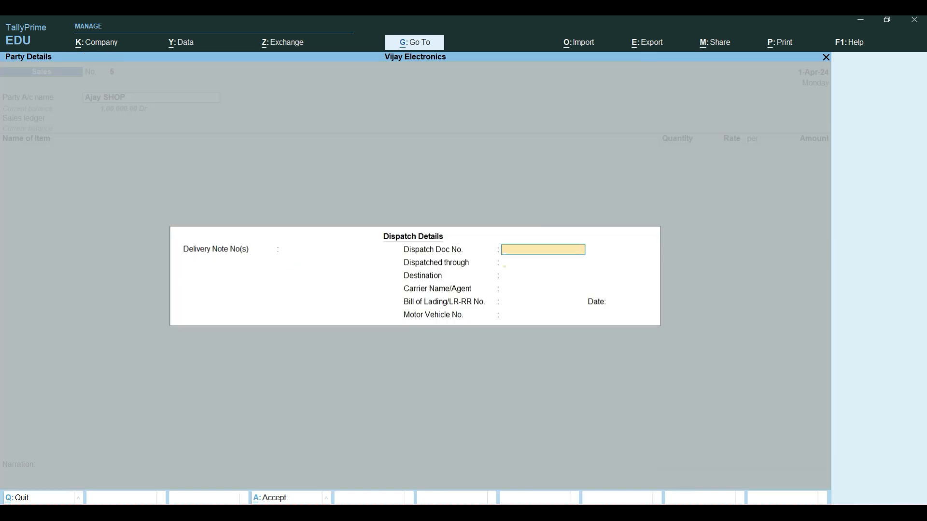
key(Return)
key(Return)
key(Return)
key(Return)
key(Return)
key(Return)
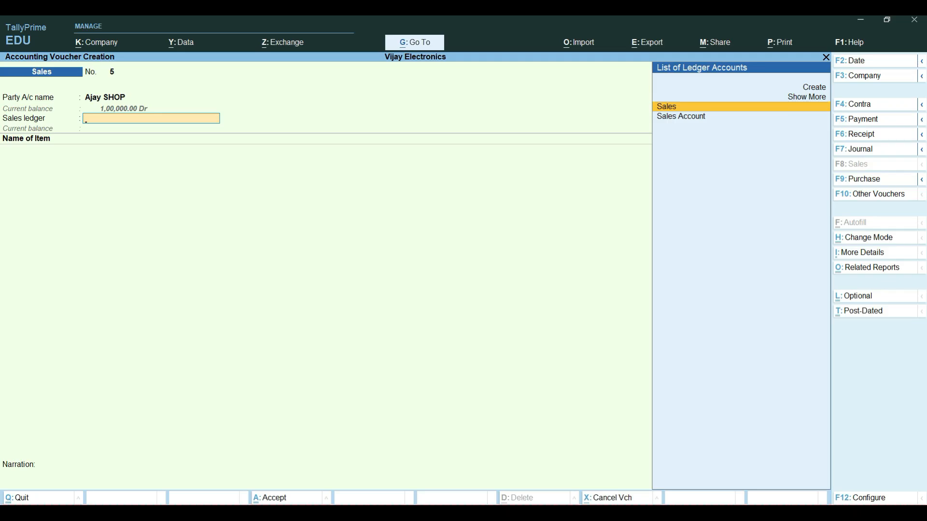
Step: Open the Ajay SHOP ledger for alteration from the party field and bring up its interest parameters, keeping interest calculation activated
key(BackSpace)
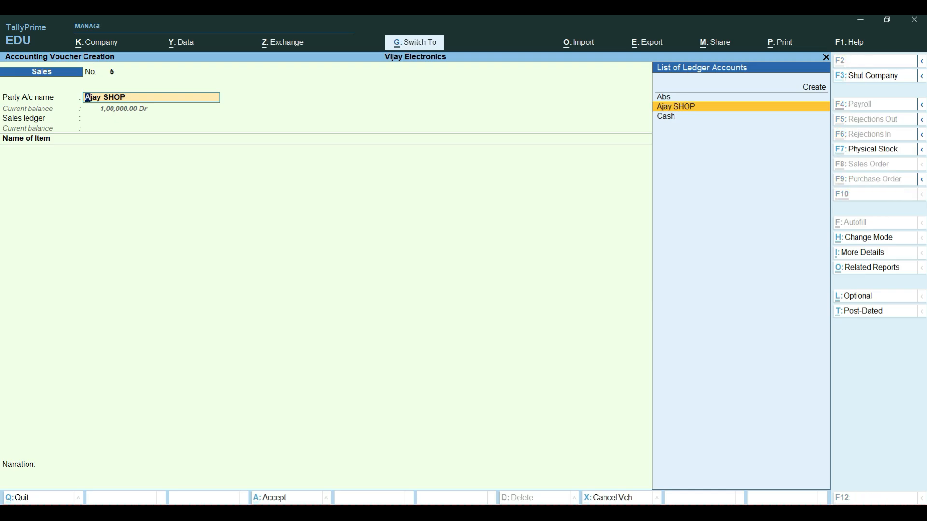
key(ctrl+Return)
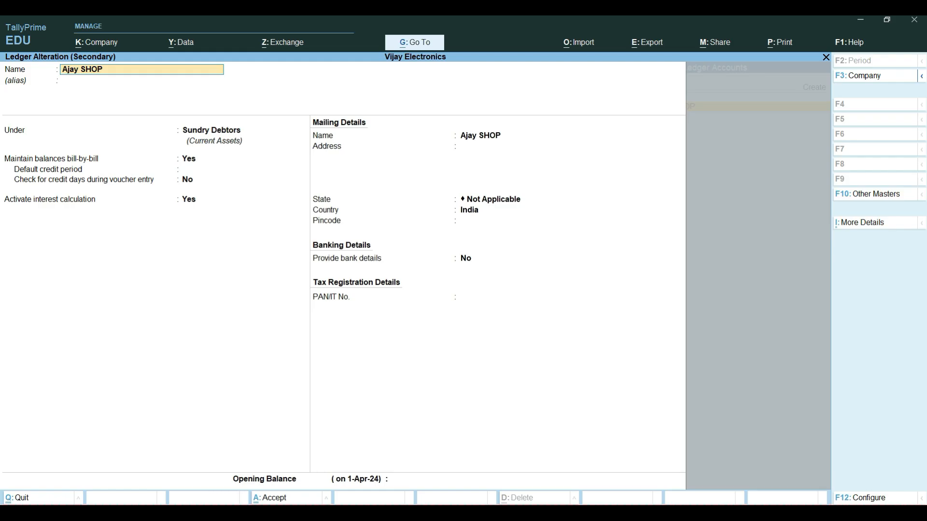
key(Return)
key(Return)
key(Return)
key(Return)
key(Return)
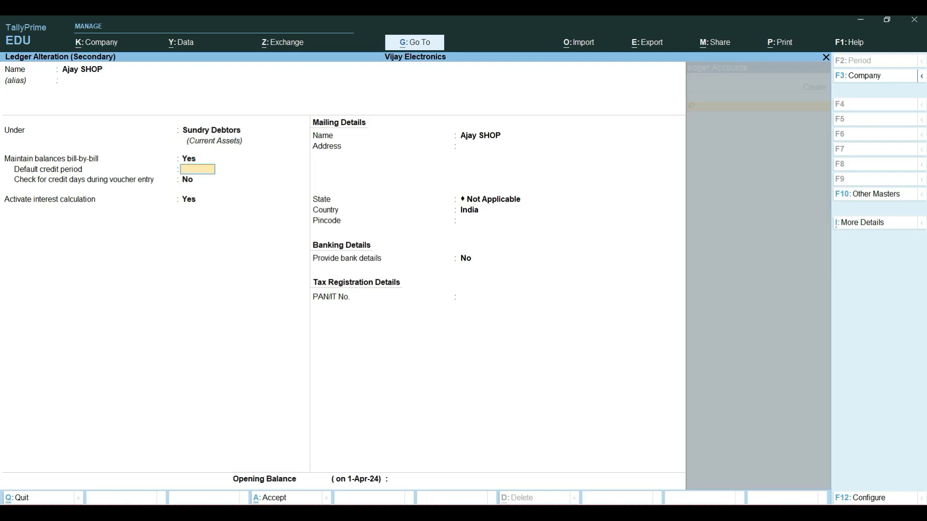
key(Return)
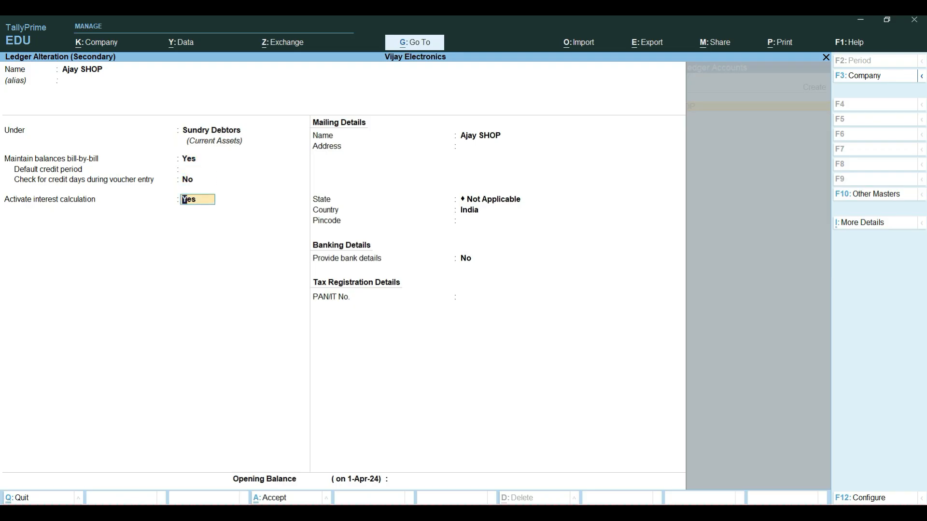
key(Return)
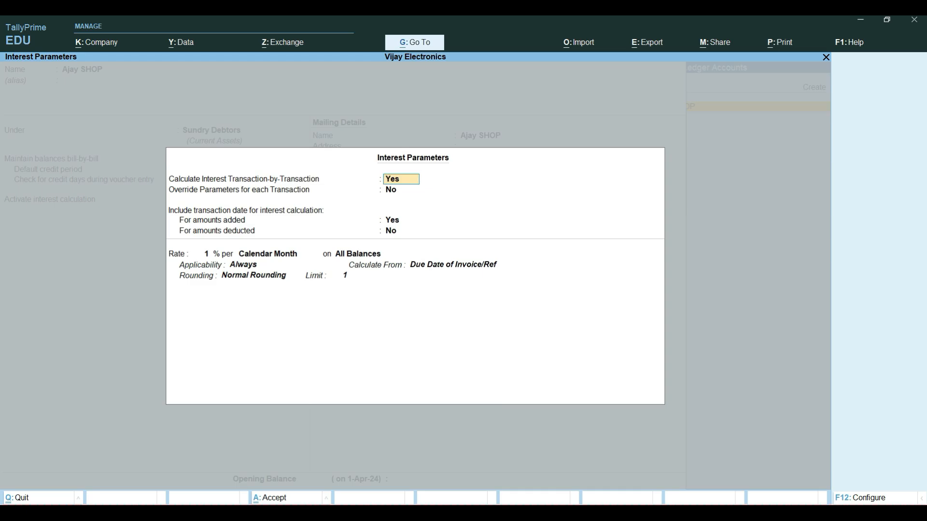
Step: Set the use of advance interest parameters to Yes in the interest configuration
key(F12)
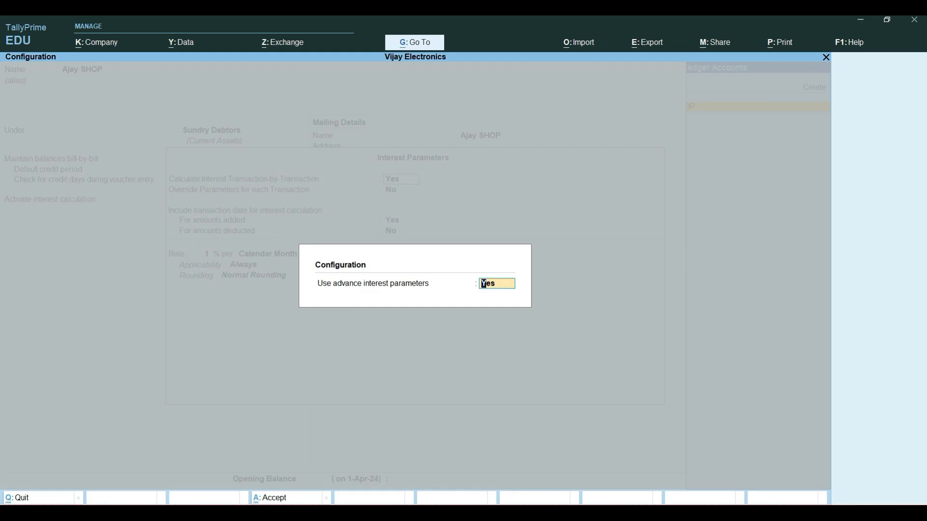
text(y)
key(Return)
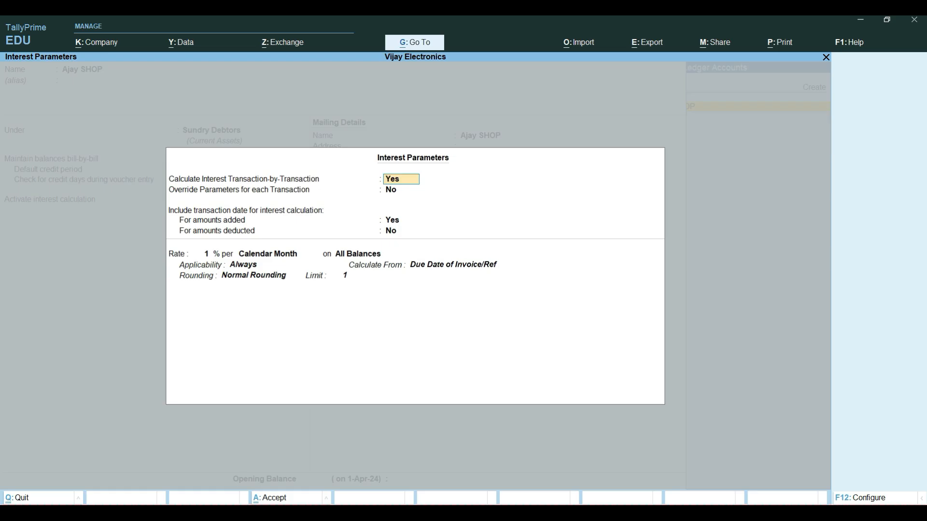
Step: Keep transaction-by-transaction interest at Yes, parameter override at No, and transaction date inclusion at Yes for amounts added and No for amounts deducted
key(Return)
key(Return)
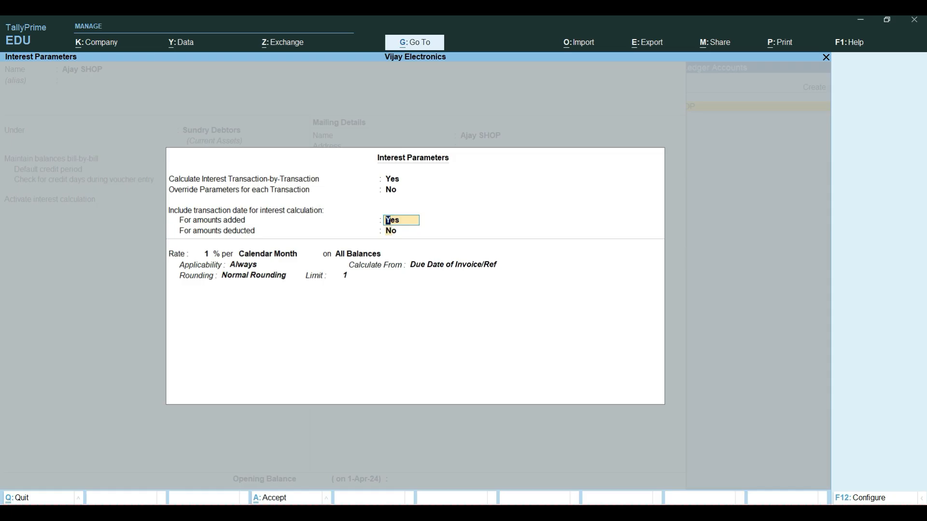
key(Return)
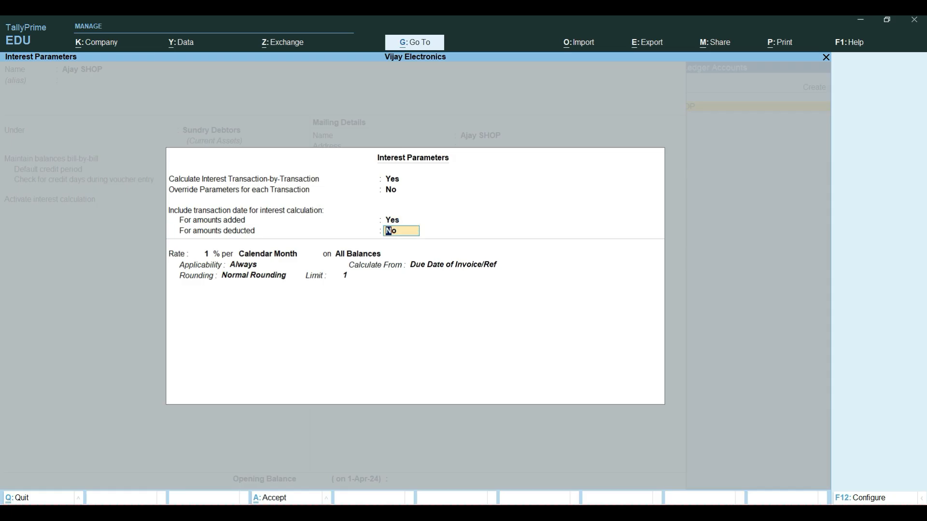
key(Return)
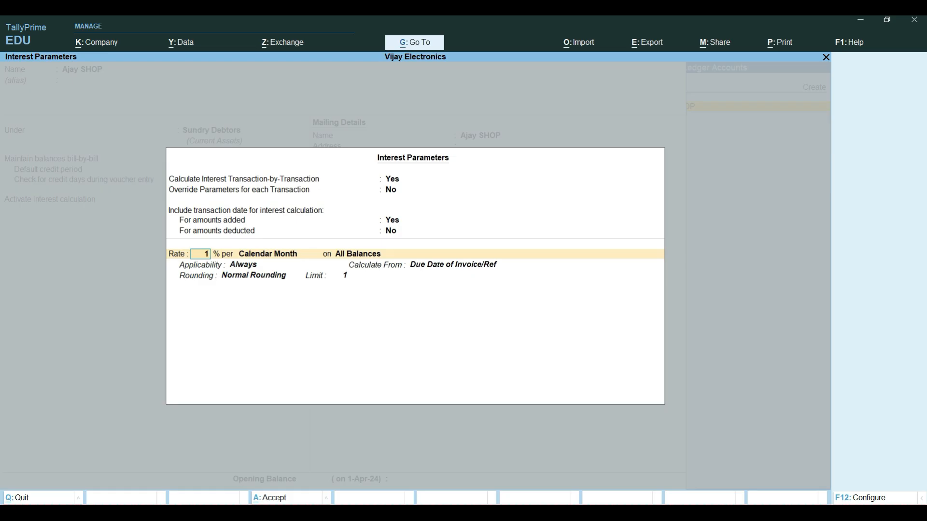
Step: Keep the interest rate at 1% per Calendar Month on All Balances
key(Return)
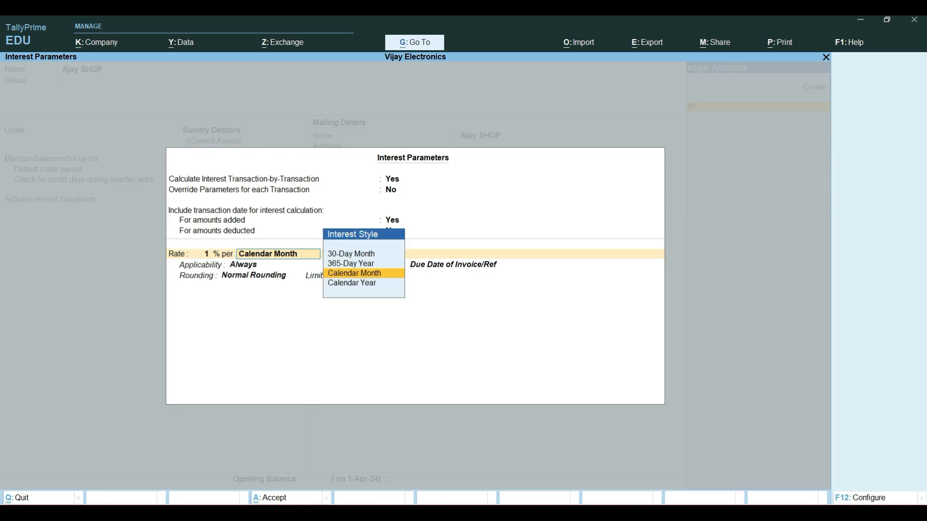
key(Return)
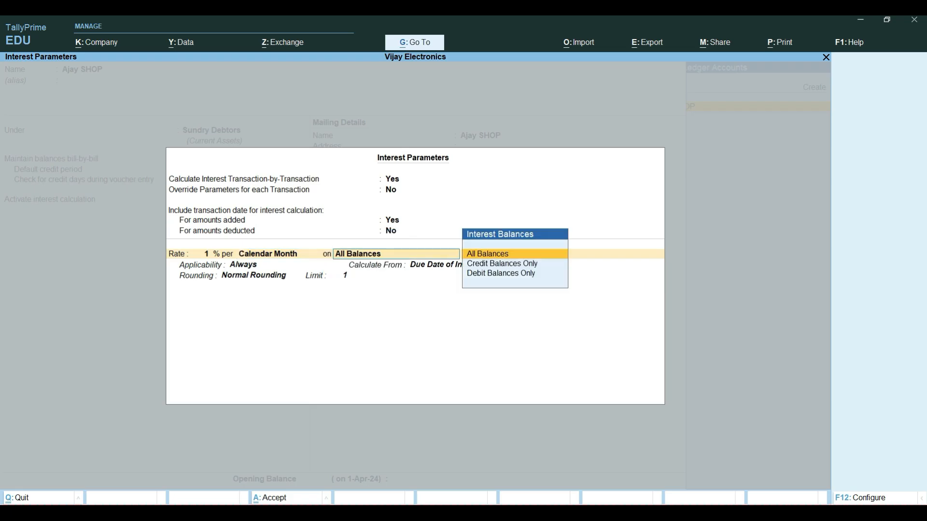
key(Return)
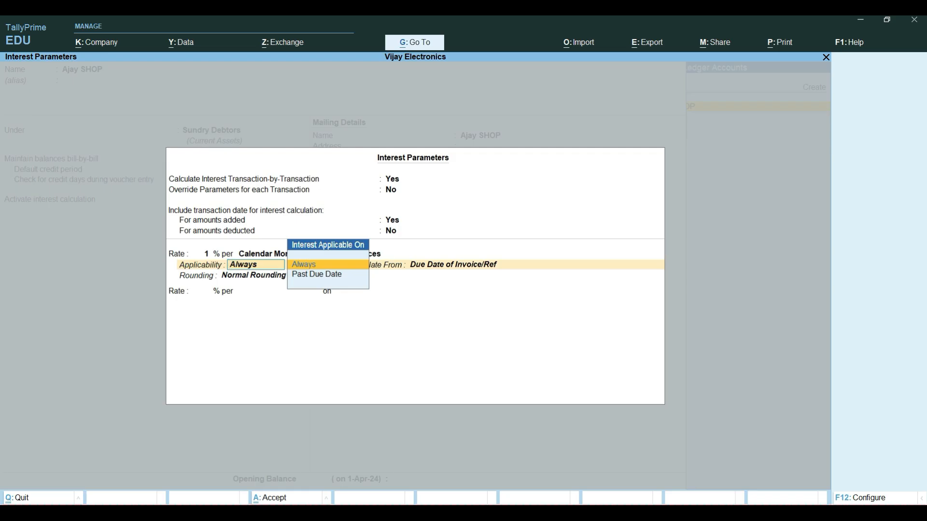
Step: Apply interest Always, calculated from Due Date of Invoice/Ref, with Normal Rounding to a limit of 1
key(Return)
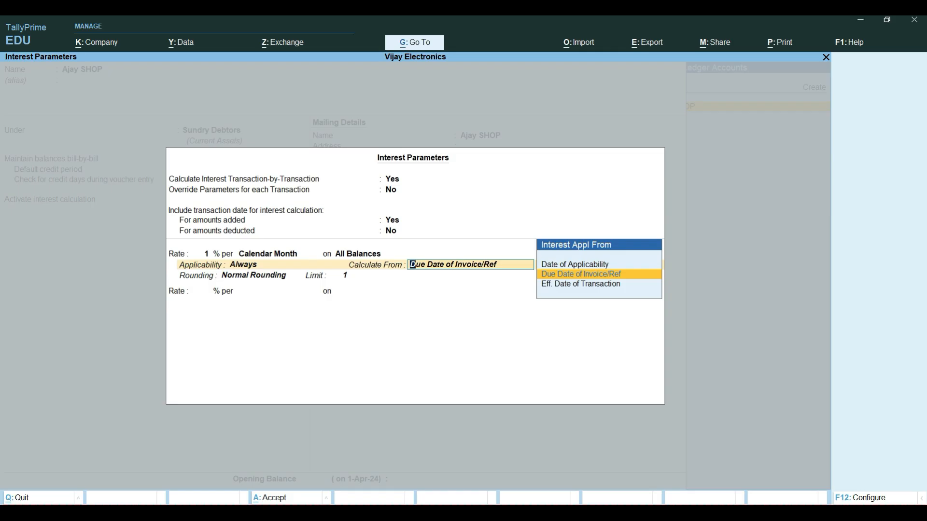
key(Down)
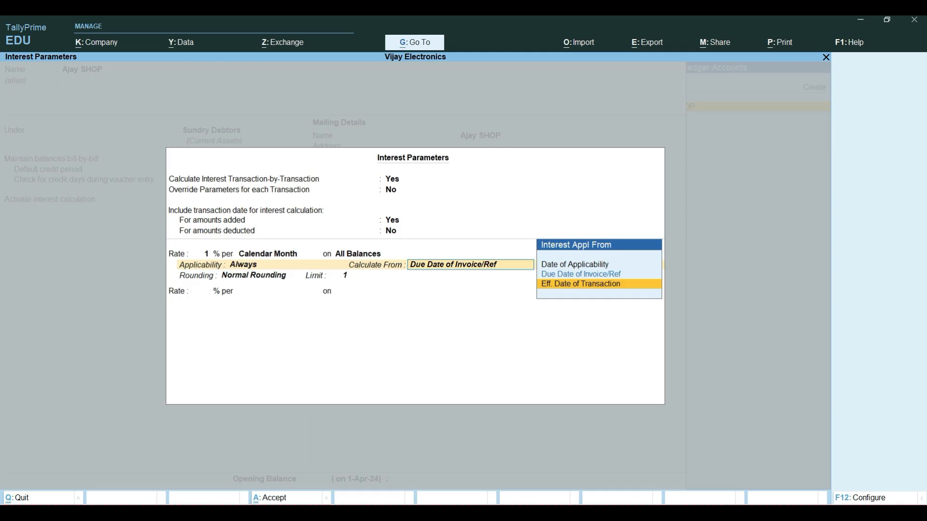
key(Up)
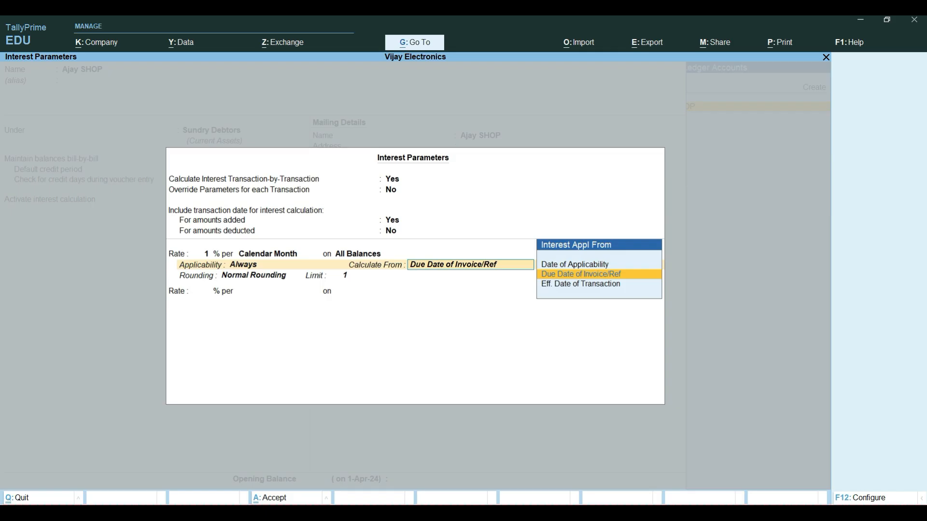
key(Return)
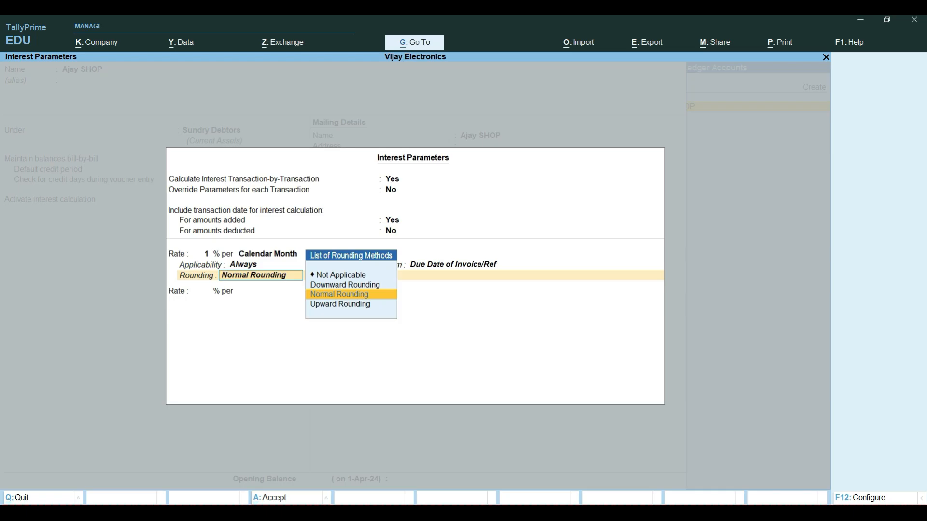
key(Return)
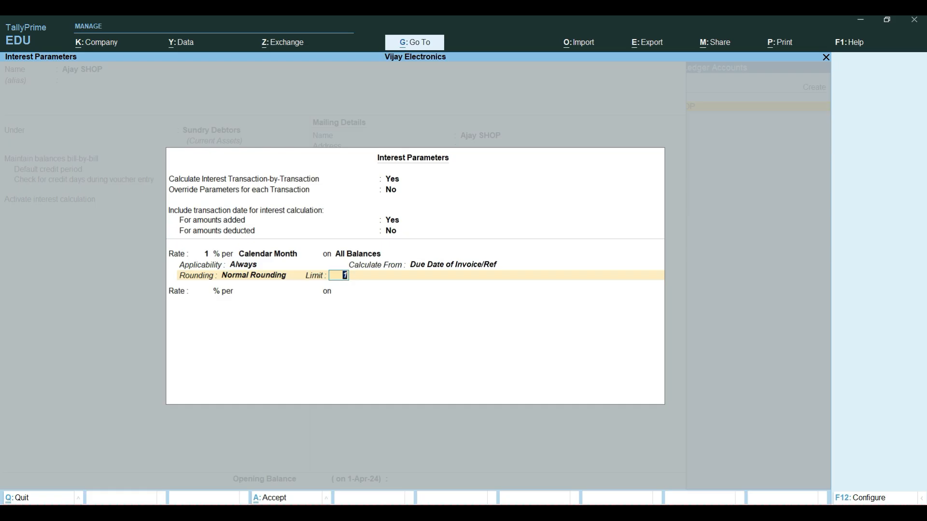
key(Return)
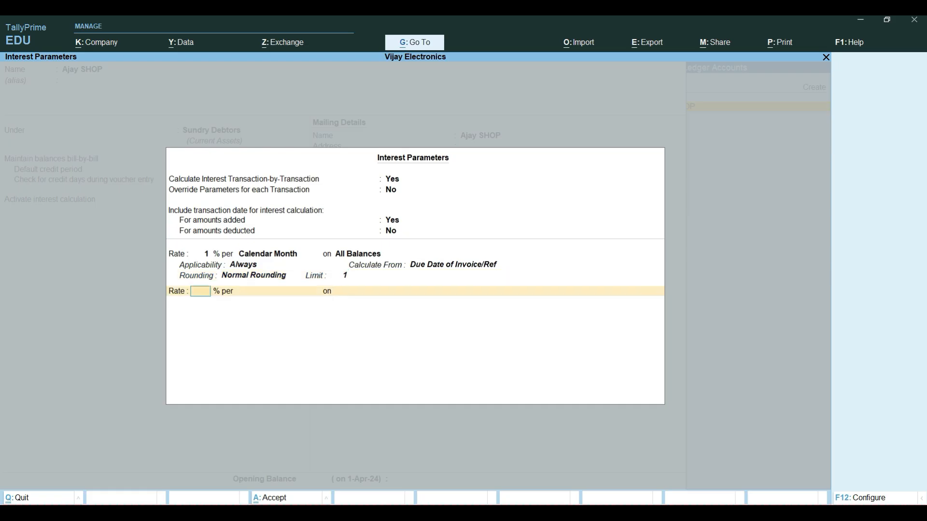
Step: Close the interest parameters without a second rate and save the Ajay SHOP ledger with its remaining details at their defaults
key(Return)
key(Return)
key(Return)
key(Return)
key(Return)
key(Return)
key(Return)
key(Return)
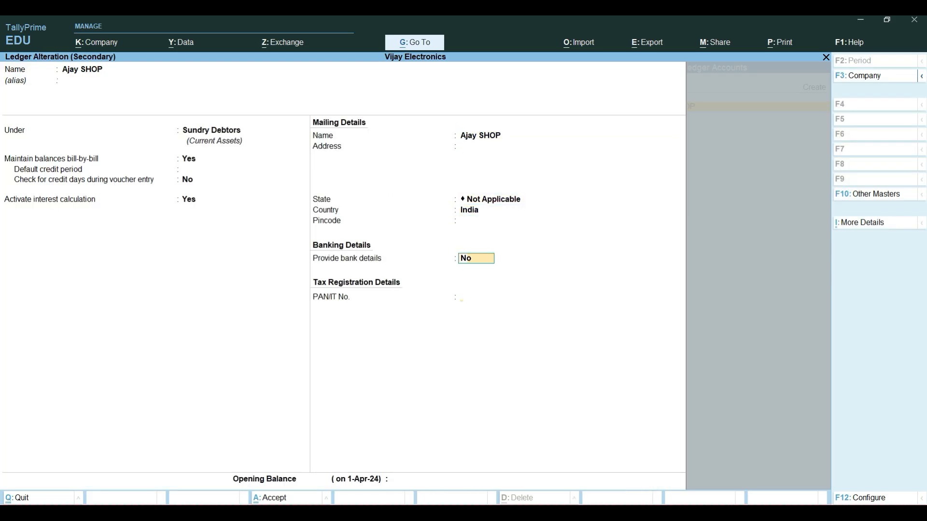
Step: Accept the sales voucher's dispatch details left blank and the party details for Ajay SHOP at their defaults
key(Return)
key(Return)
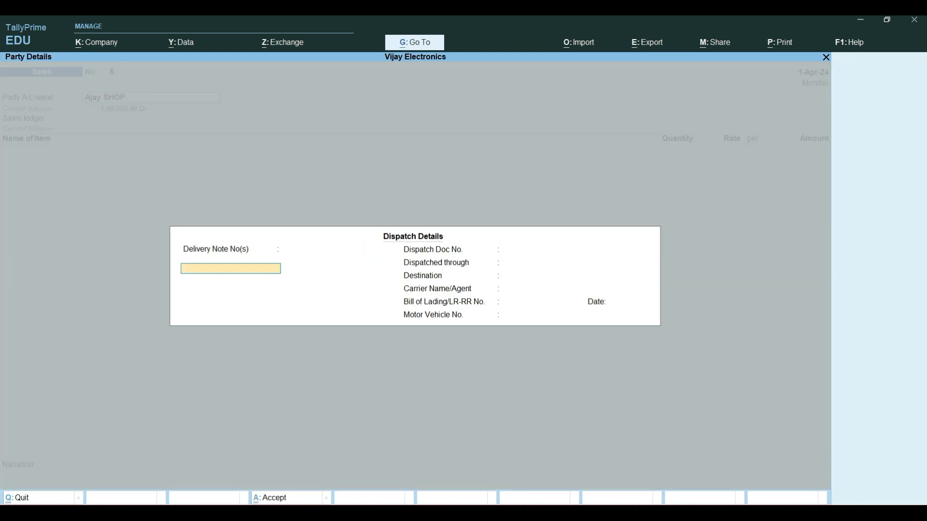
key(Return)
key(Return)
key(Return)
key(Return)
key(ctrl)
key(ctrl+a)
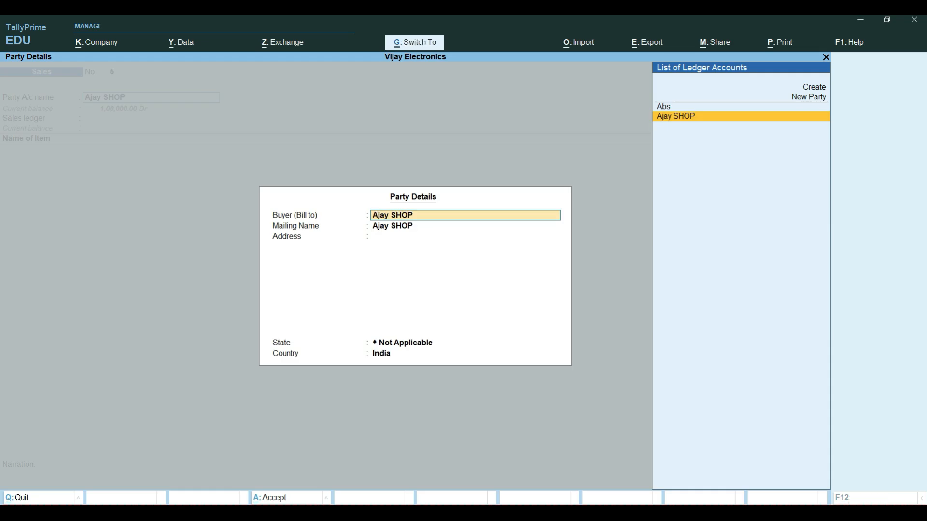
key(ctrl+a)
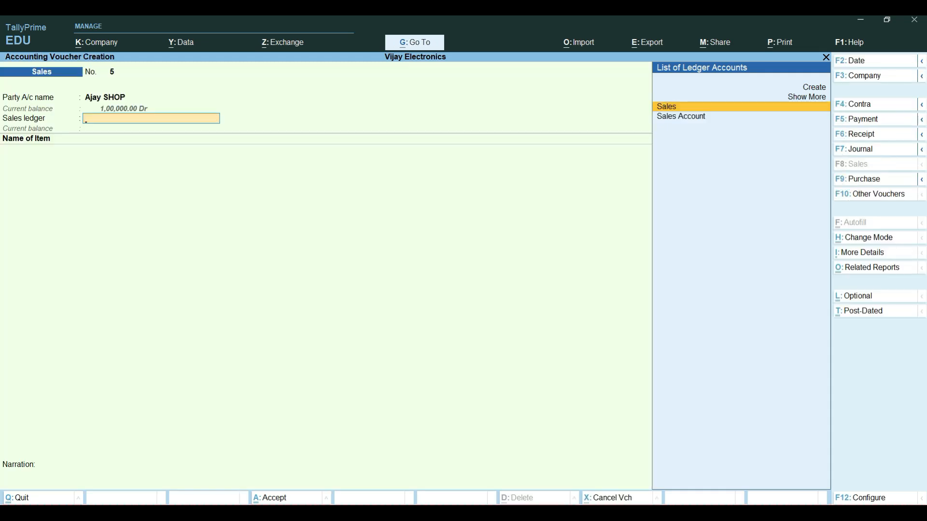
Step: Choose the Sales ledger and enter 10 Pcs of Nokia 110 at a rate of 10,000.00 per piece
key(Return)
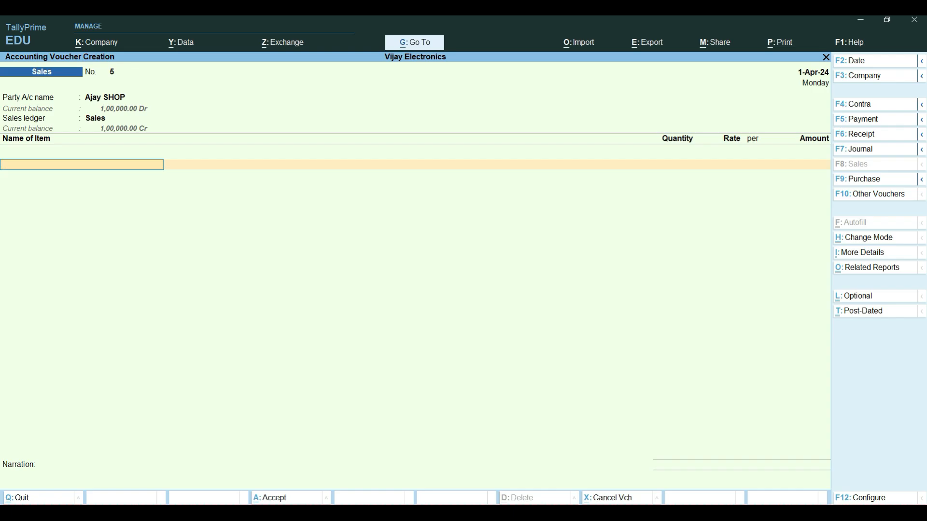
text(N)
key(Return)
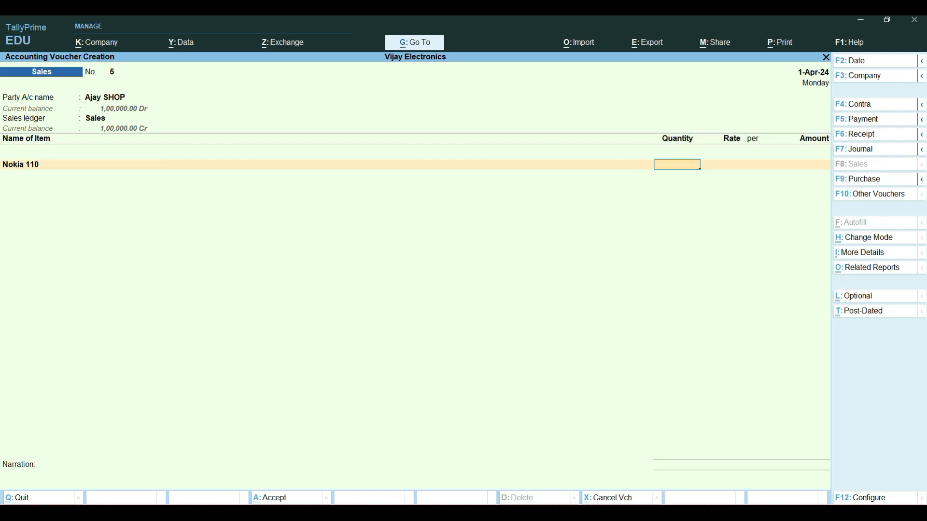
text(10)
key(Return)
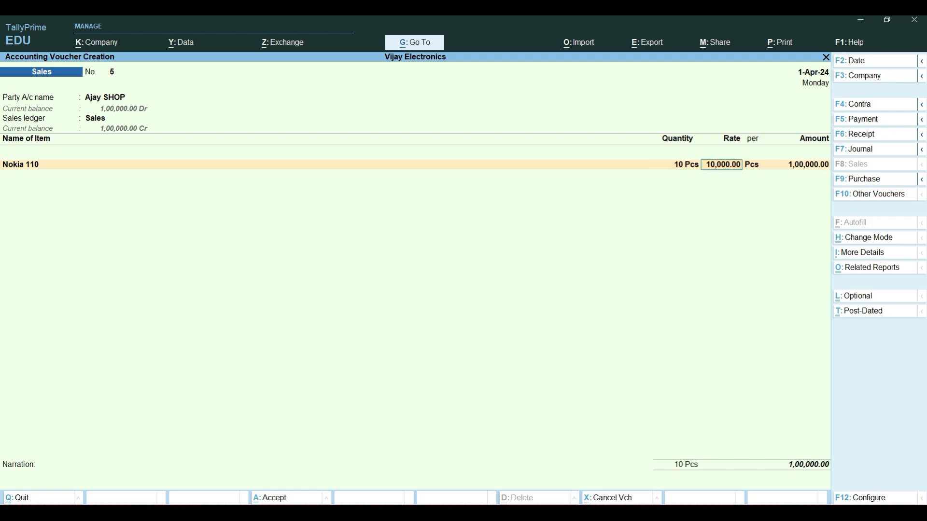
key(Return)
key(Return)
key(Return)
key(Return)
key(Return)
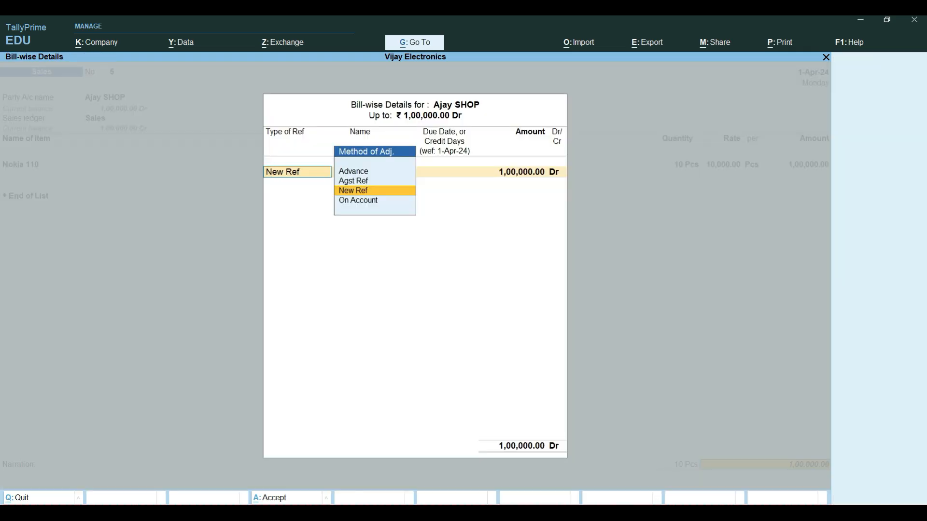
Step: Record the Ajay SHOP bill as a New Ref named Stock Supply
key(Return)
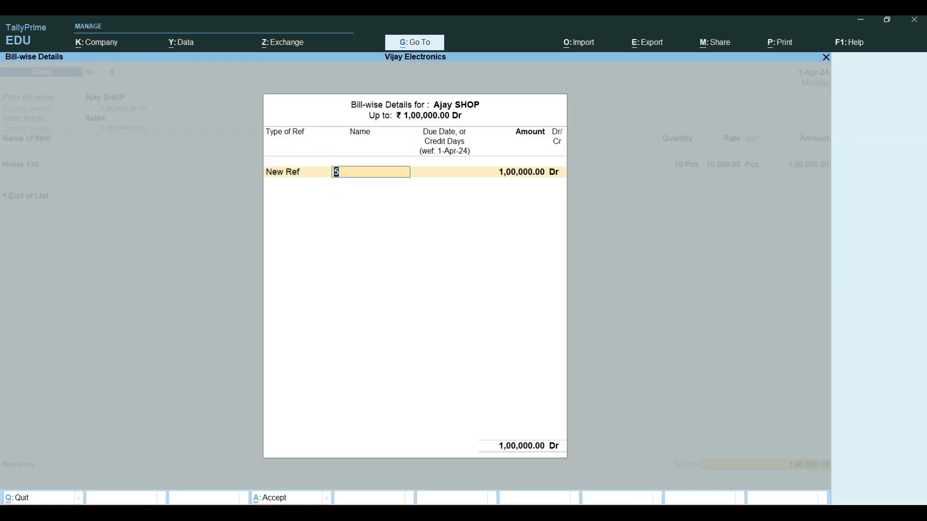
key(Caps_Lock)
text(S)
key(Caps_Lock)
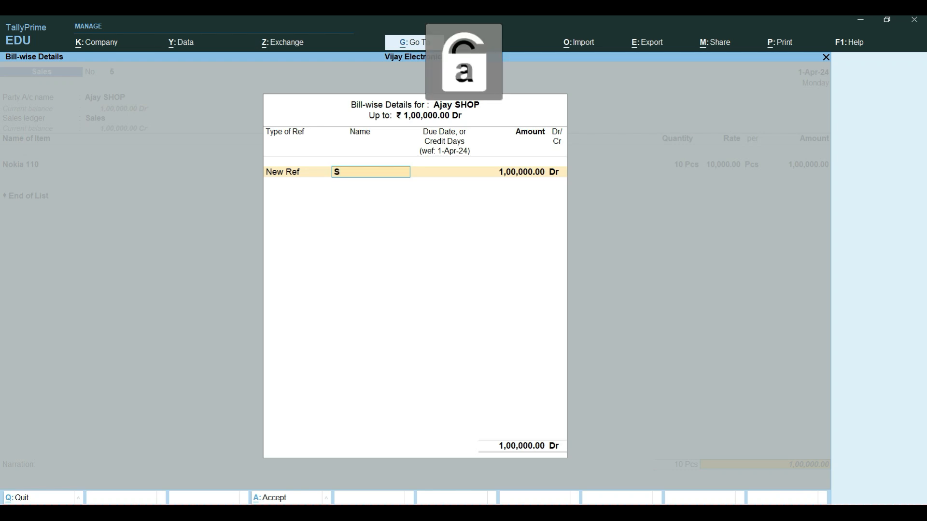
text(tock)
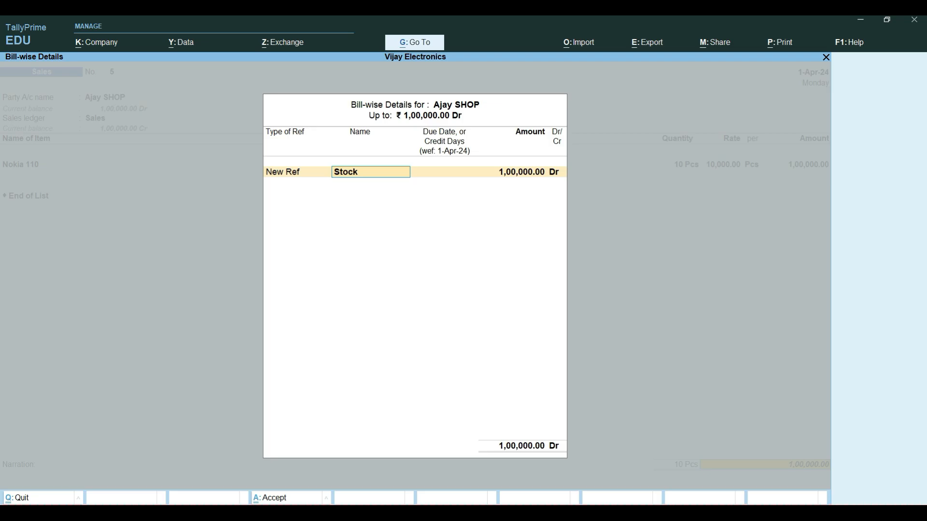
key(Caps_Lock)
text(S)
key(Caps_Lock)
text(upply)
key(Return)
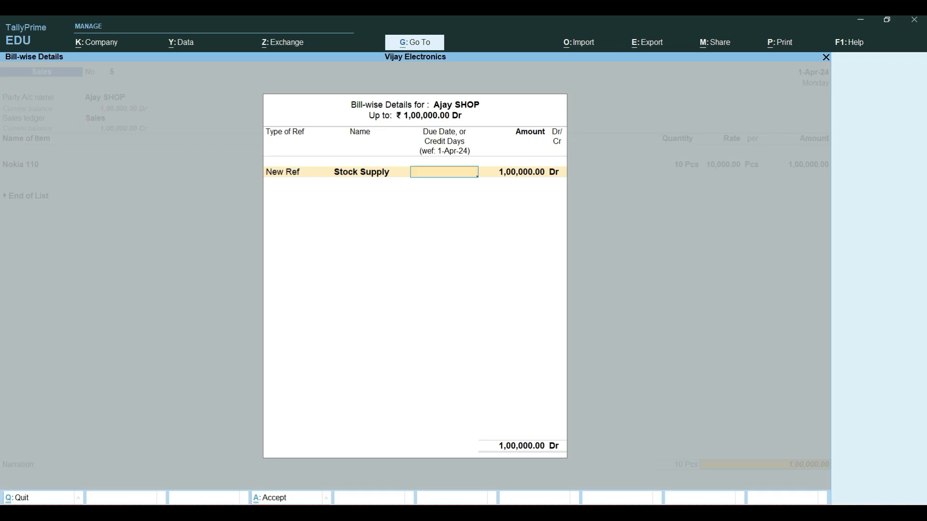
Step: Give the Stock Supply bill 10 days of credit for the full amount and save the sales voucher without a narration
text(0)
key(Return)
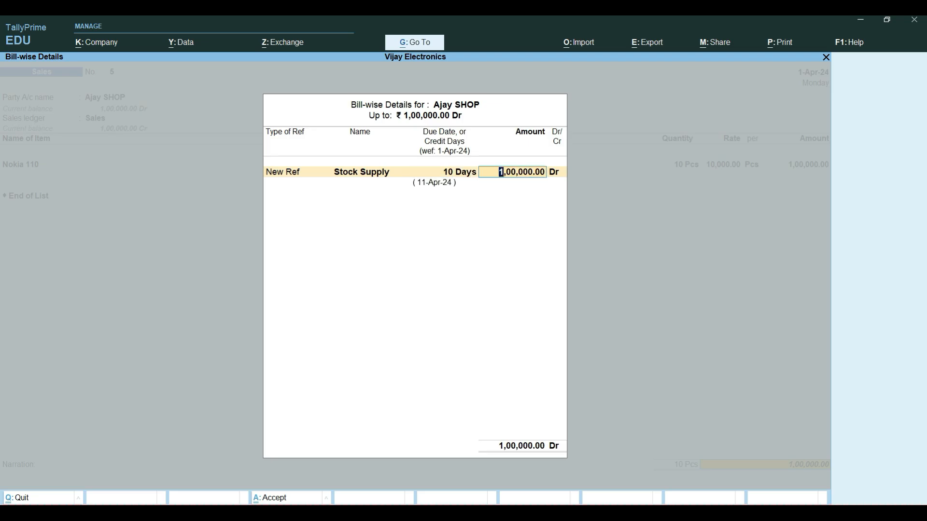
key(Return)
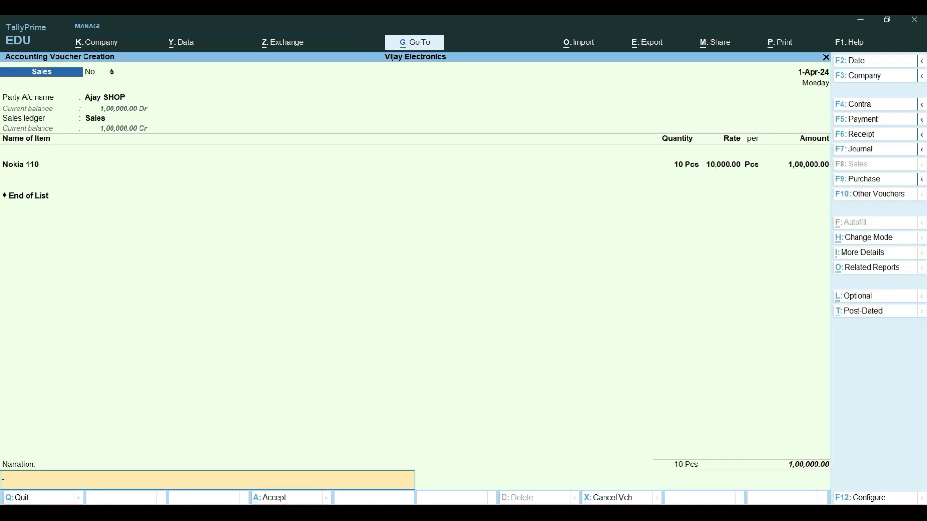
key(Return)
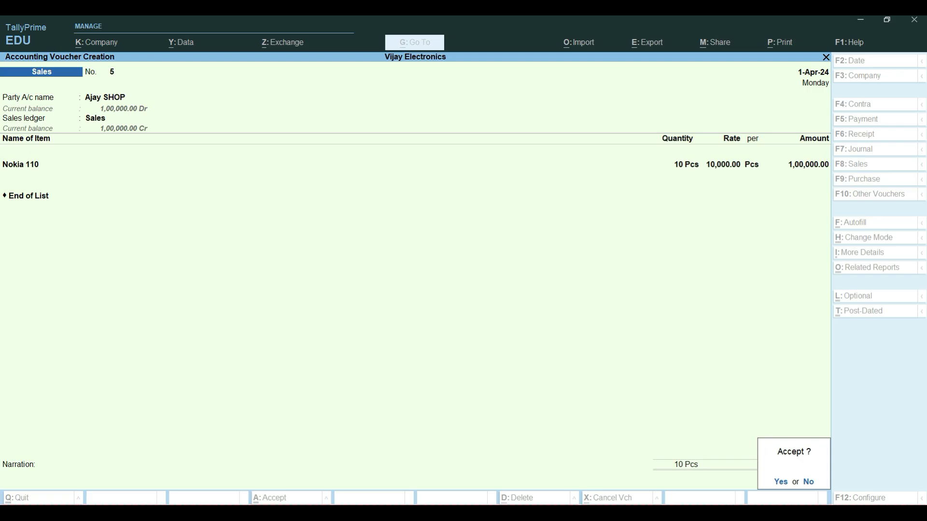
key(Return)
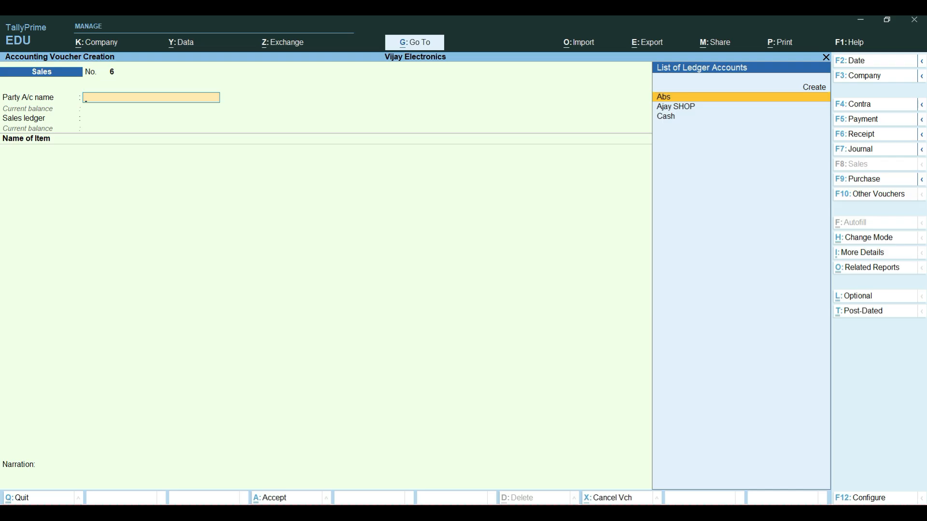
key(F12)
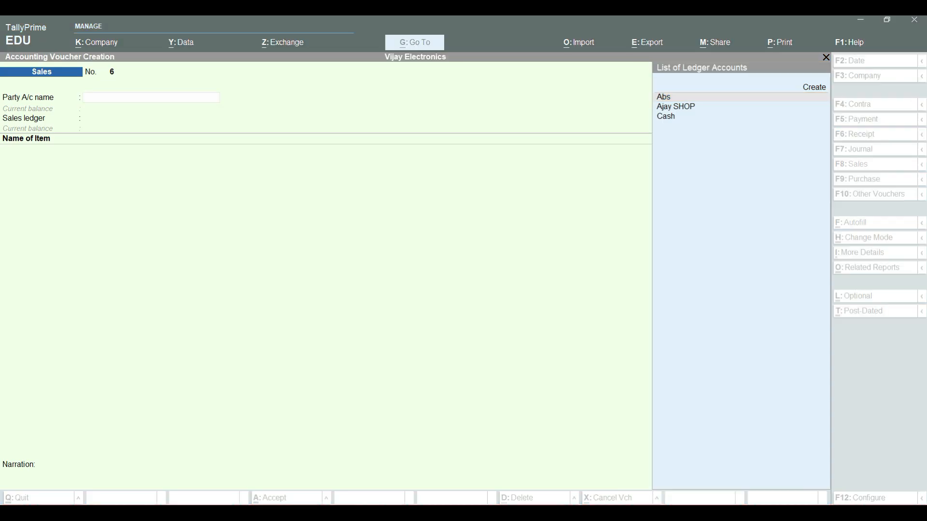
key(alt+Tab)
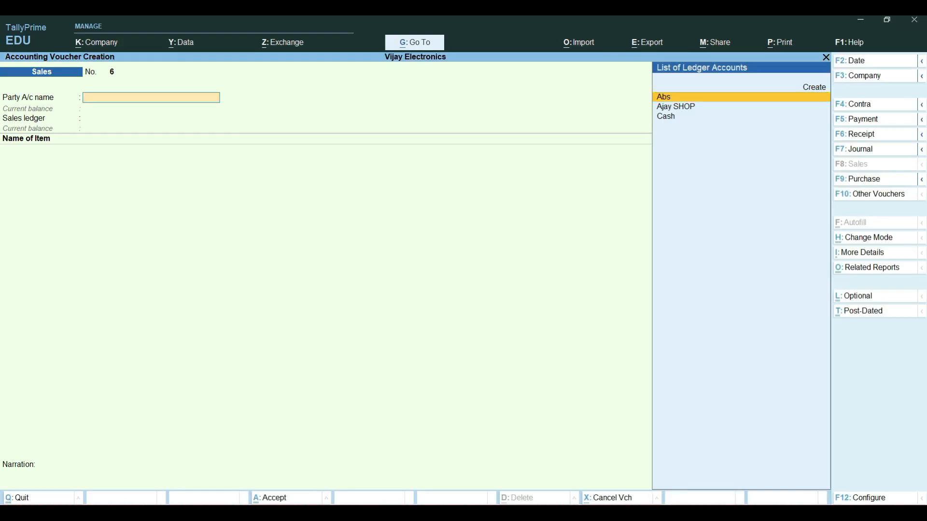
Step: Open the Ledger Interest Calculation report for Ajay SHOP and show the detailed interest breakdown of the Stock Supply bill
key(alt+g)
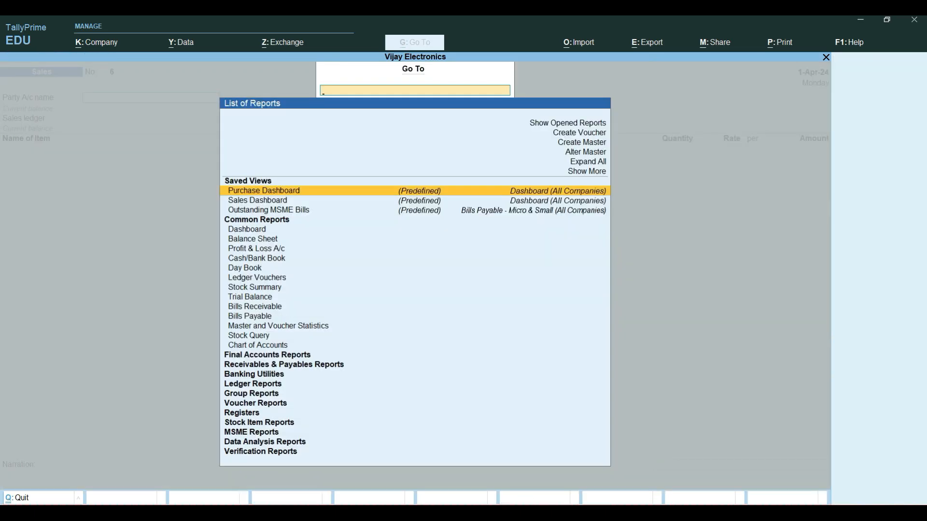
text(Inte)
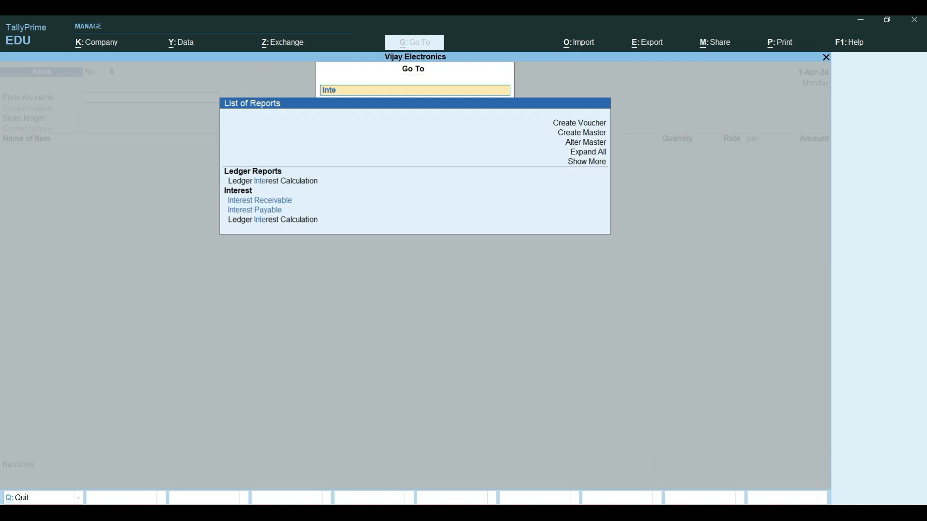
key(Down)
key(Return)
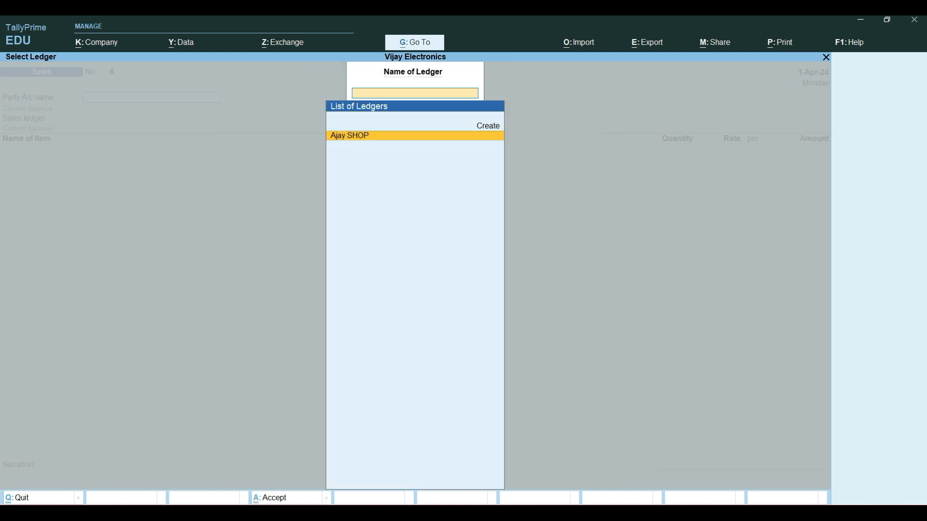
key(Return)
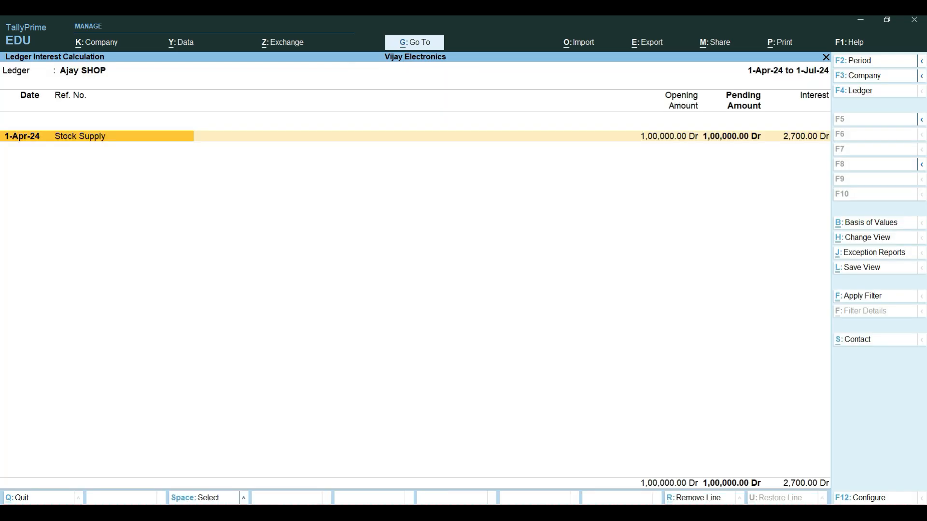
key(alt+F5)
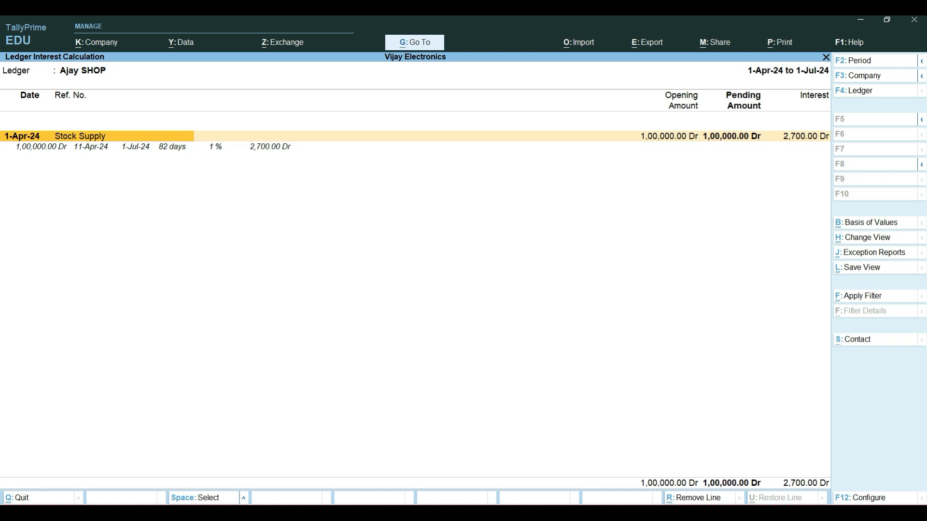
Step: Set the Ajay SHOP interest report period from 1-4-2024 to 1-7-24 and review the interest on the Stock Supply bill
key(F2)
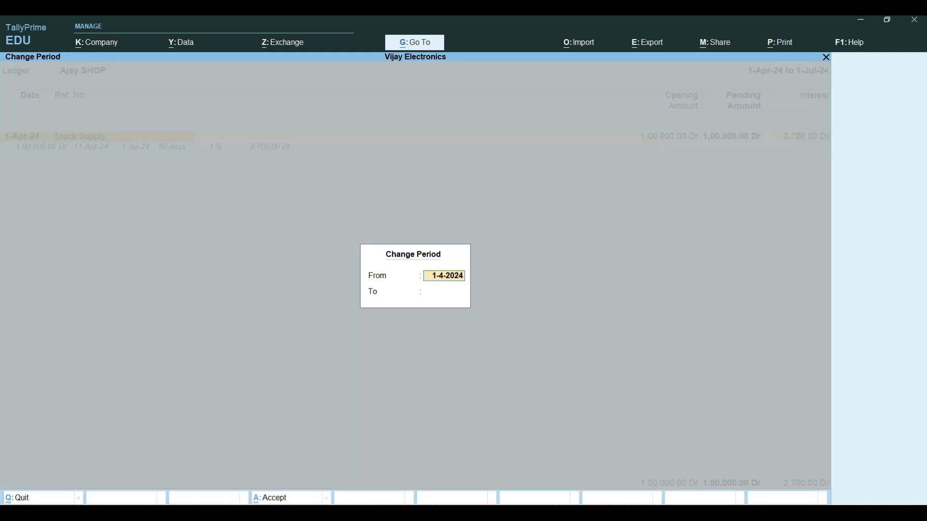
key(Return)
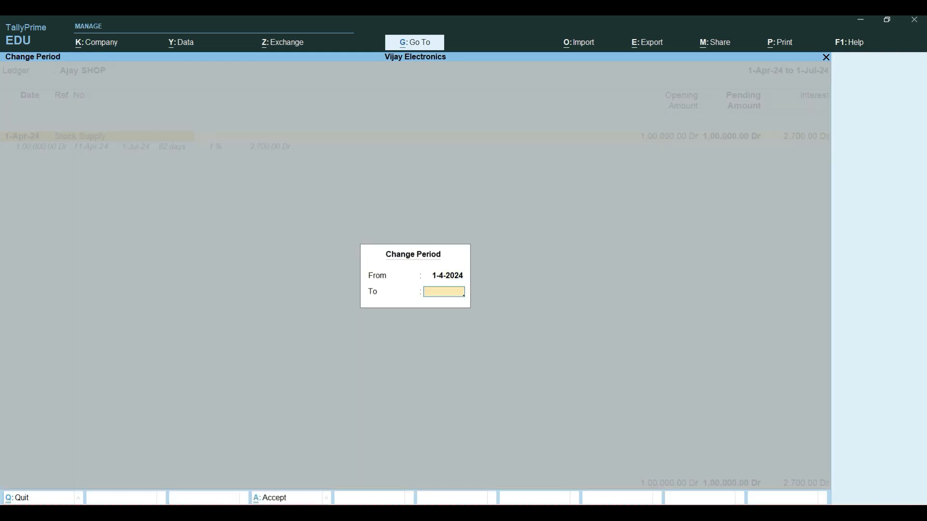
text(1-7-24)
key(Return)
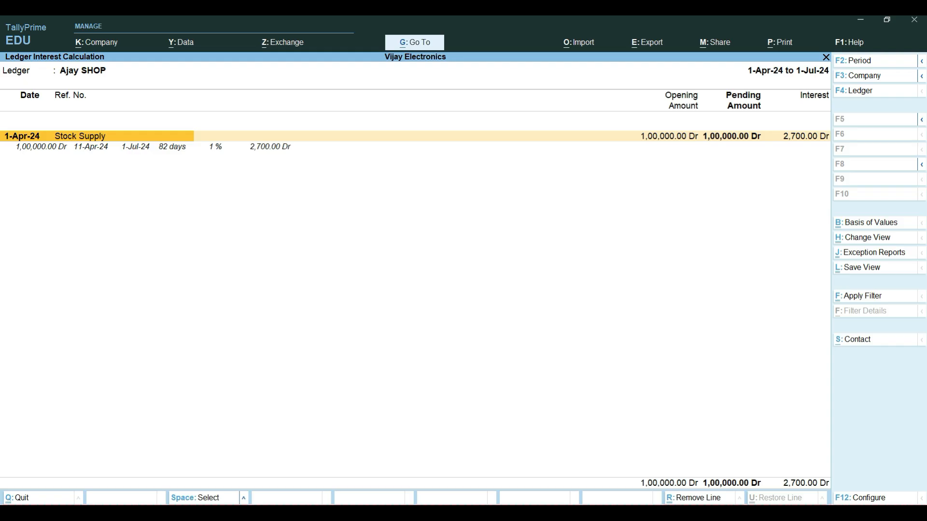
Step: Close the interest report and quit the blank sales voucher to return to the Gateway of Tally
key(Escape)
key(Escape)
key(Escape)
key(Escape)
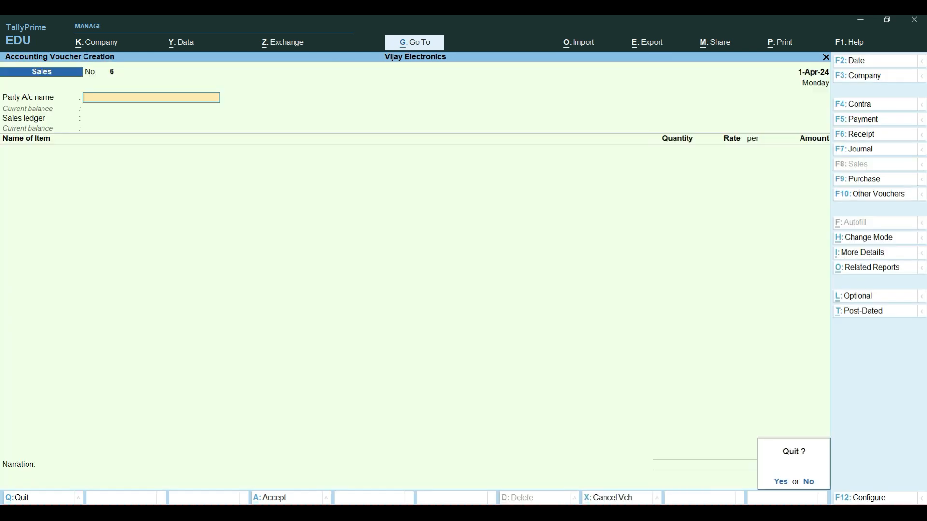
key(y)
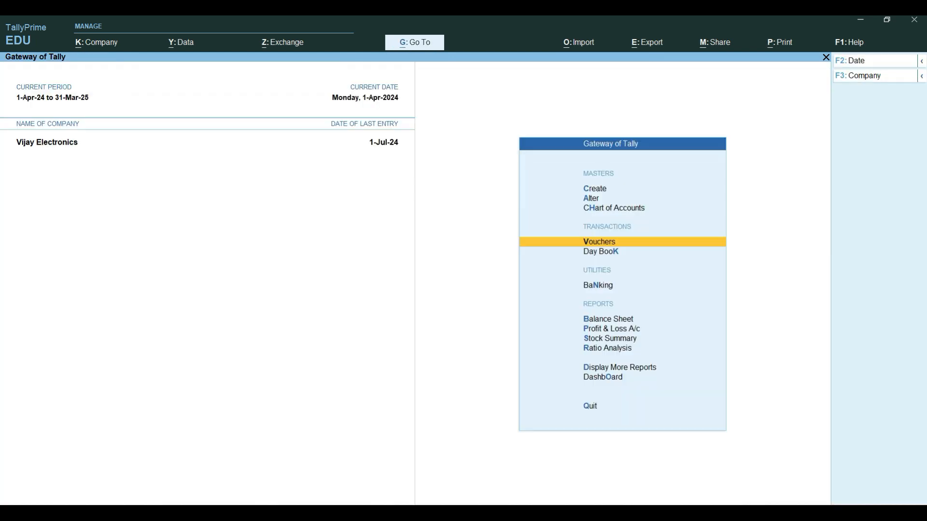
Step: Delete the 1-Apr-24 Ajay SHOP sales voucher from the Day Book
key(Down)
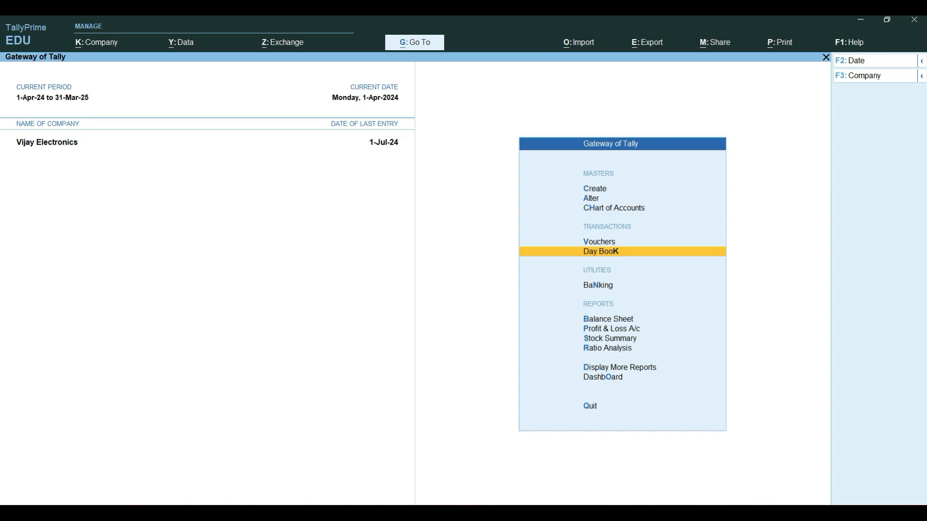
key(Return)
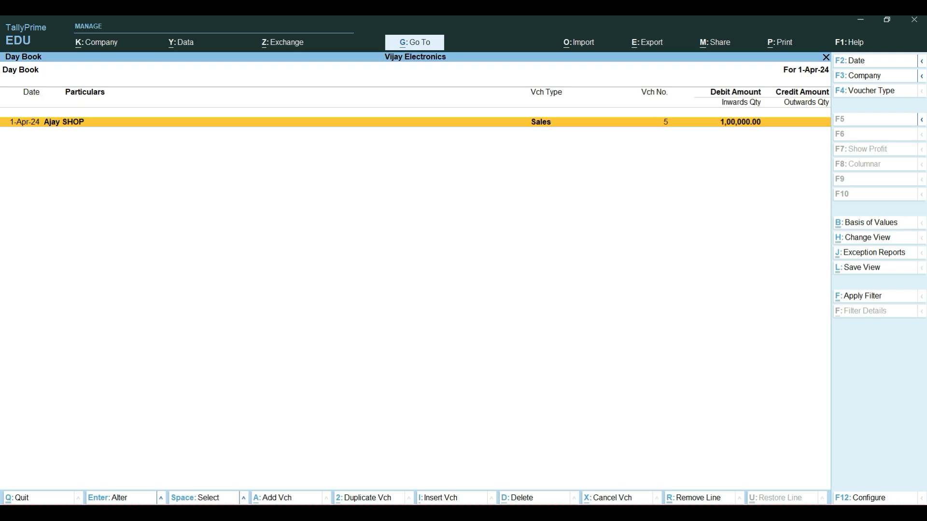
key(alt)
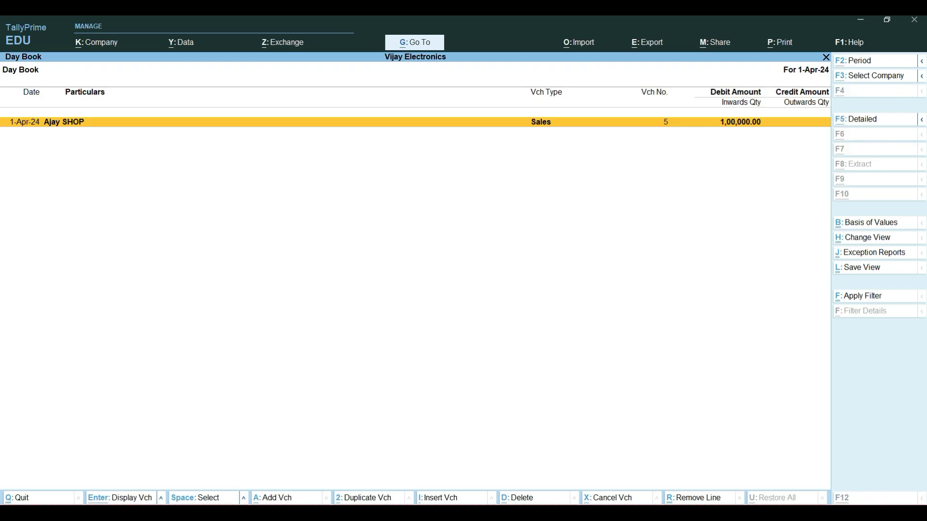
key(alt+d)
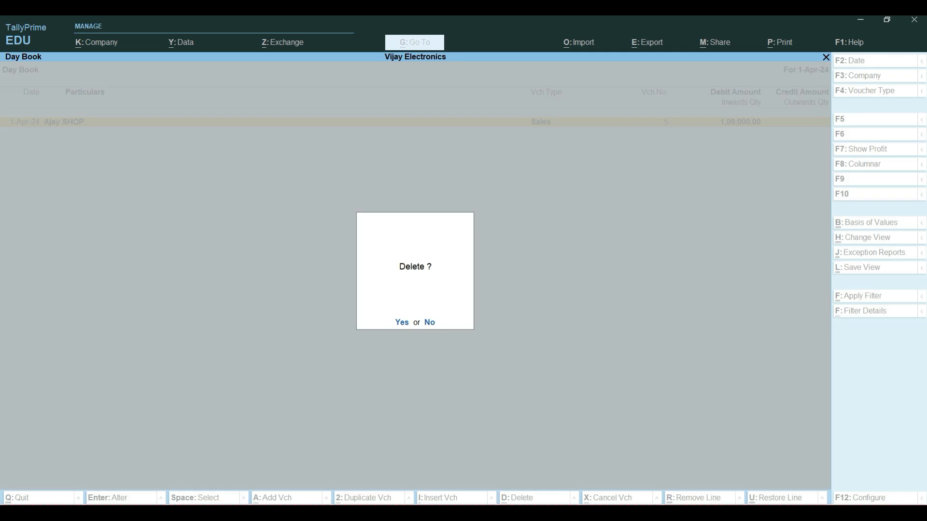
key(y)
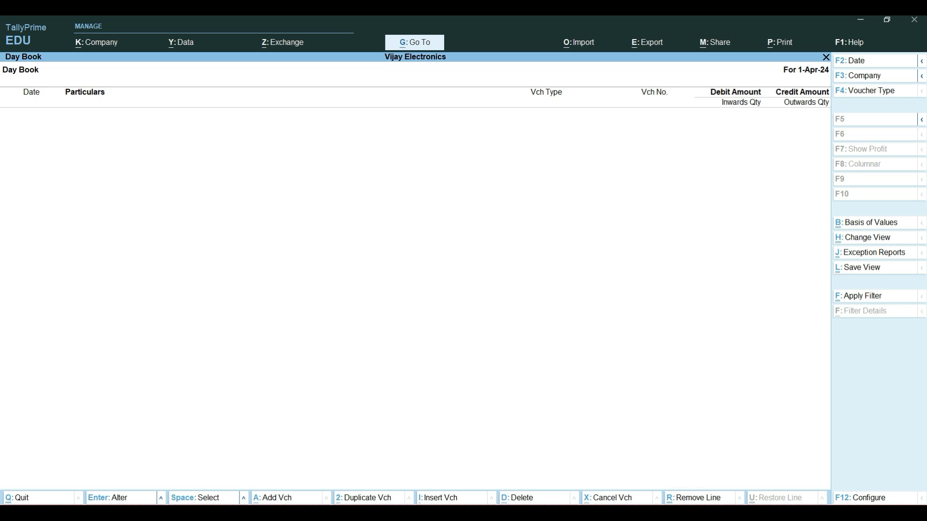
click(678, 513)
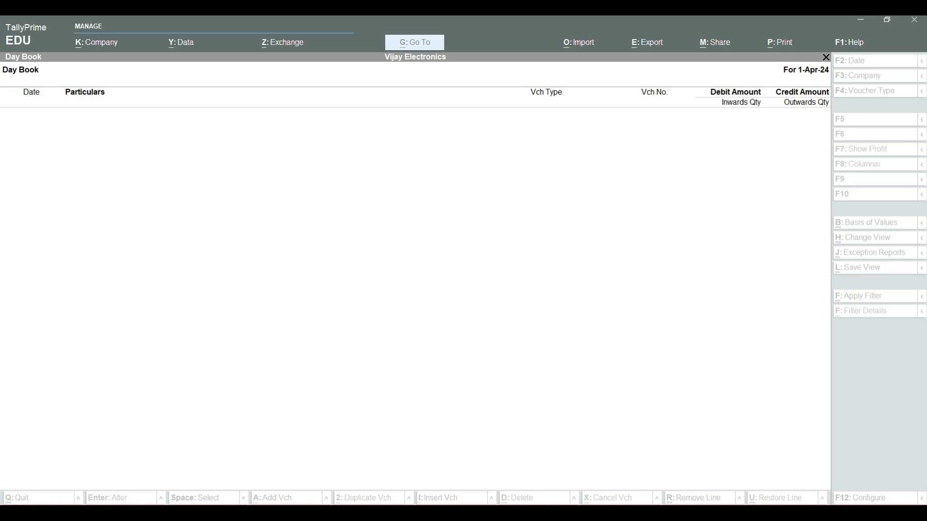
Step: Start a new sales voucher for Ajay SHOP with the Sales ledger, leaving the dispatch details blank
key(Escape)
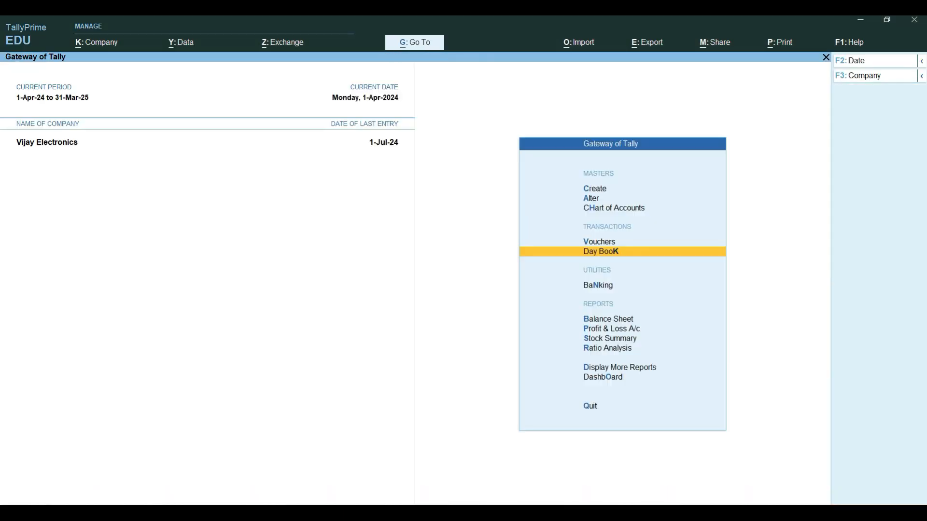
key(Up)
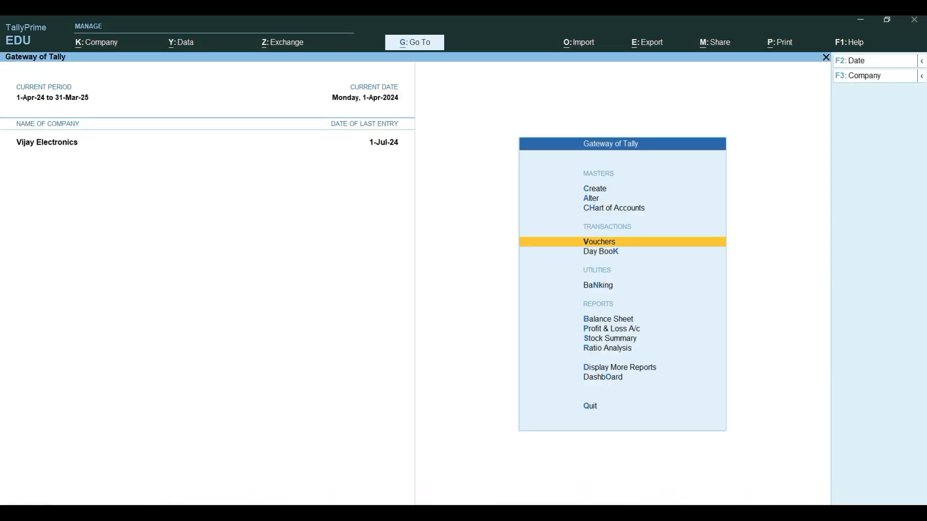
key(Return)
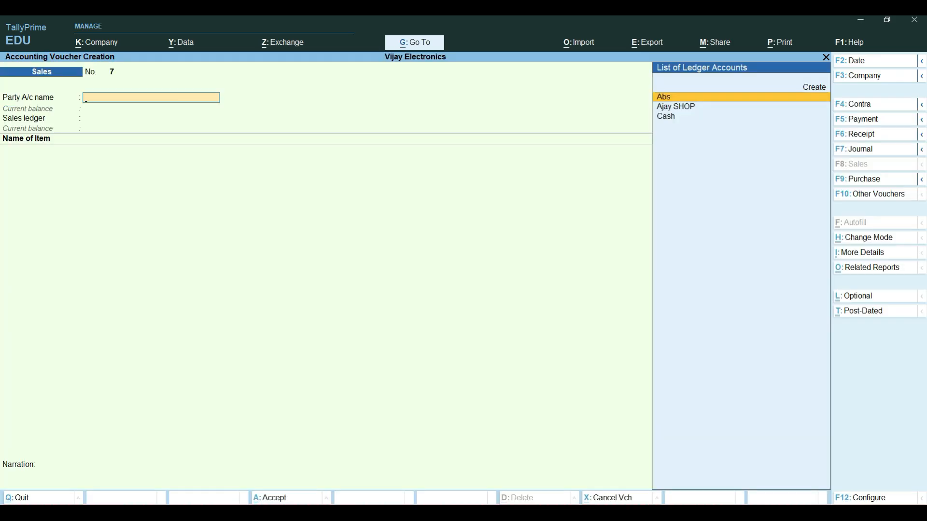
key(Down)
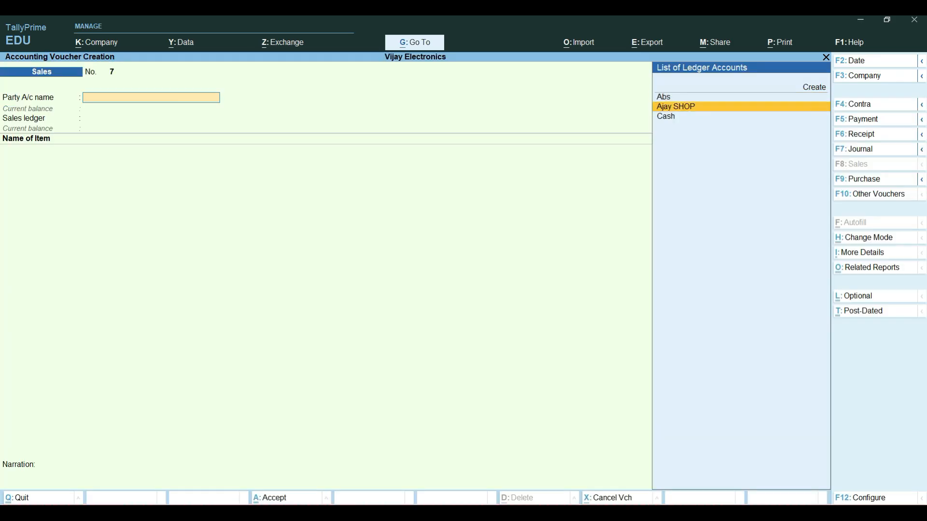
key(Return)
key(Return)
key(Return)
key(Return)
key(Return)
key(Return)
key(Return)
key(Return)
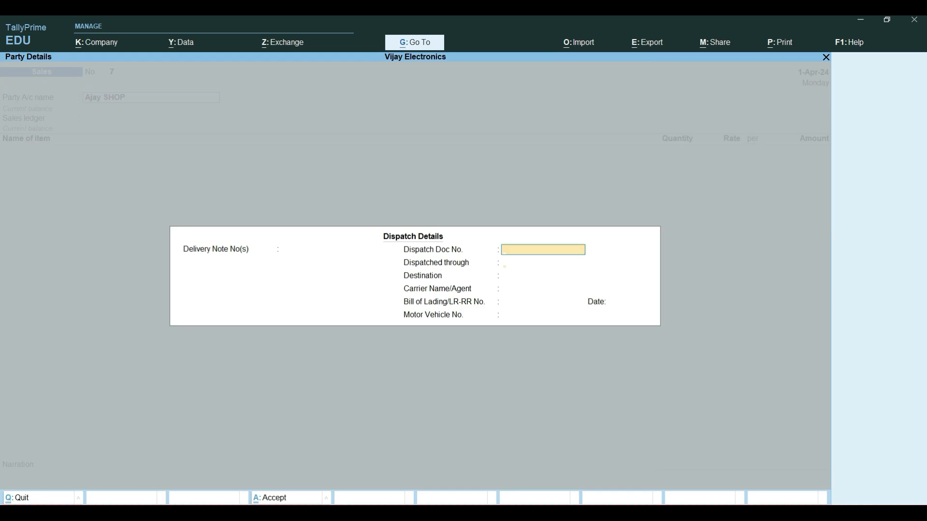
key(Return)
key(Return)
key(Return)
key(Return)
key(Return)
key(Return)
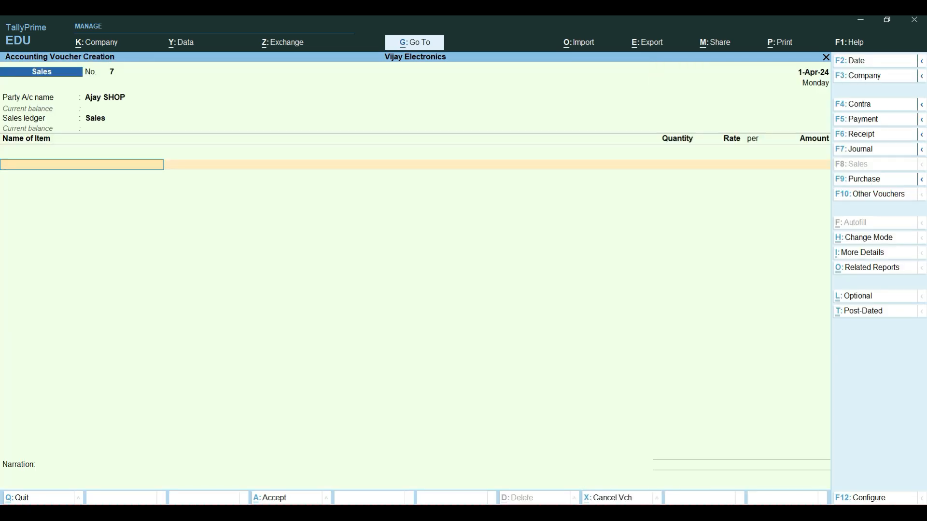
Step: Return to the voucher's party name, alter the Ajay SHOP ledger from there and open its interest parameters
key(BackSpace)
key(BackSpace)
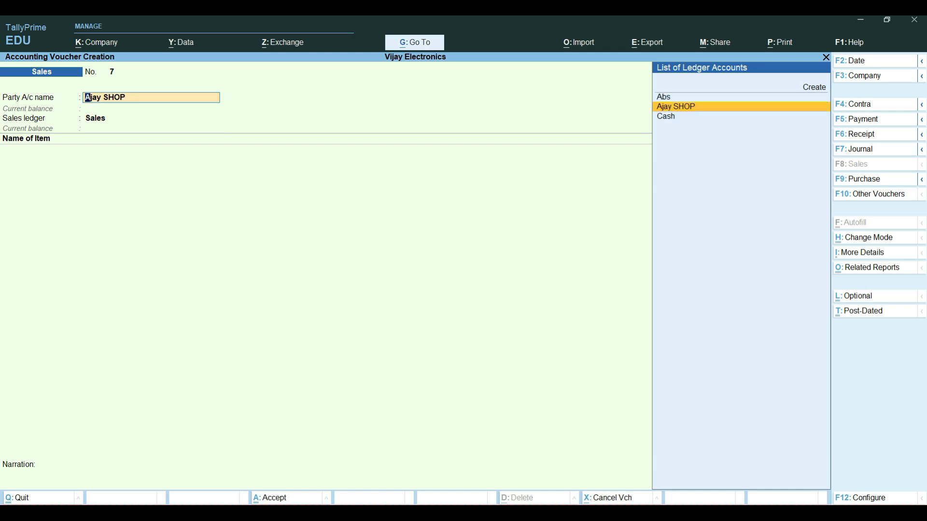
key(ctrl)
key(ctrl+Return)
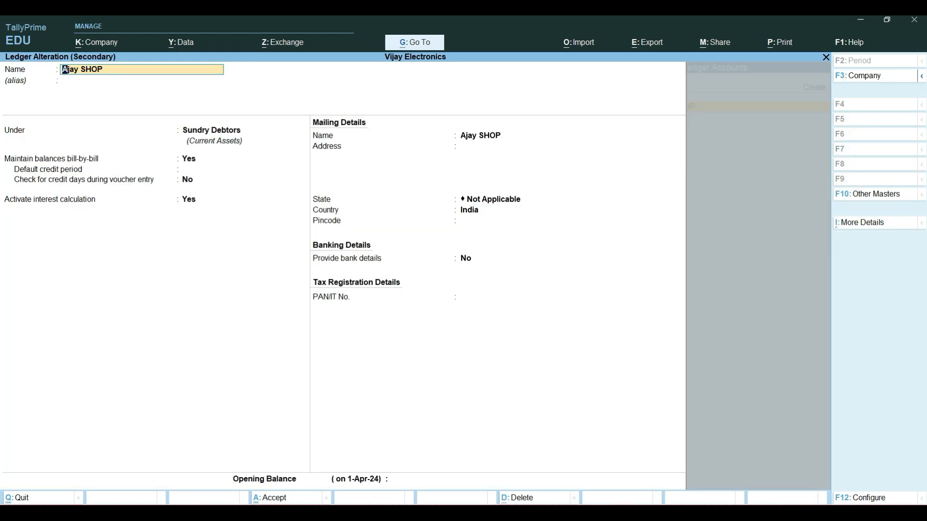
key(Return)
key(Return)
key(Return)
key(Return)
key(Return)
key(Return)
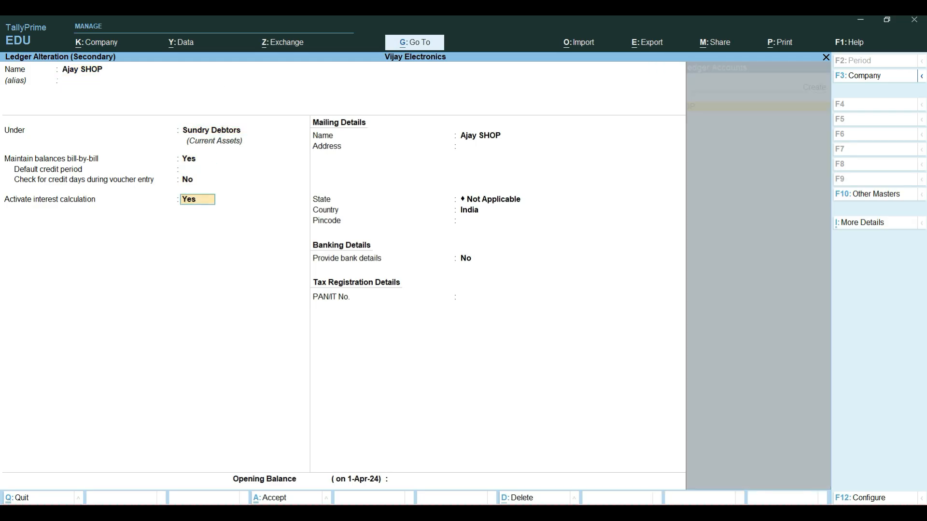
key(Return)
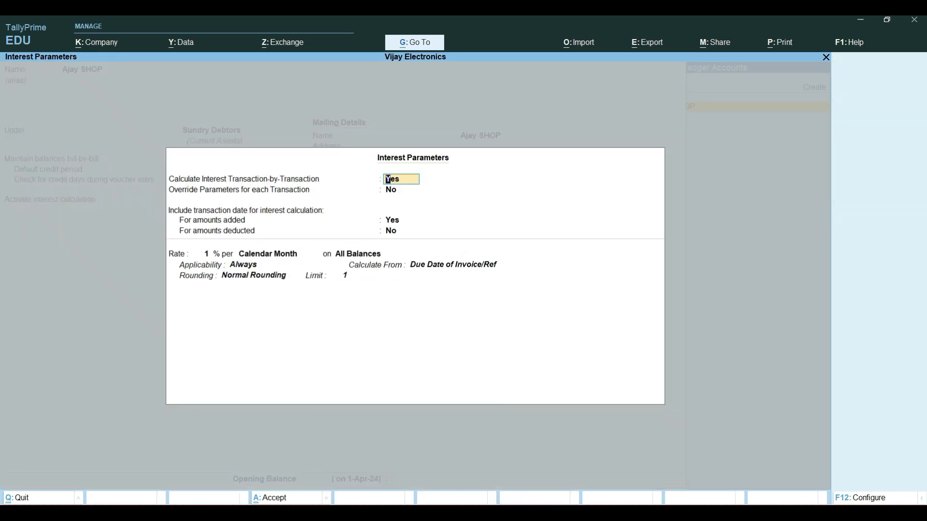
Step: Keep transaction-by-transaction interest at 1% per Calendar Month on All Balances
key(Return)
key(Return)
key(Return)
key(Return)
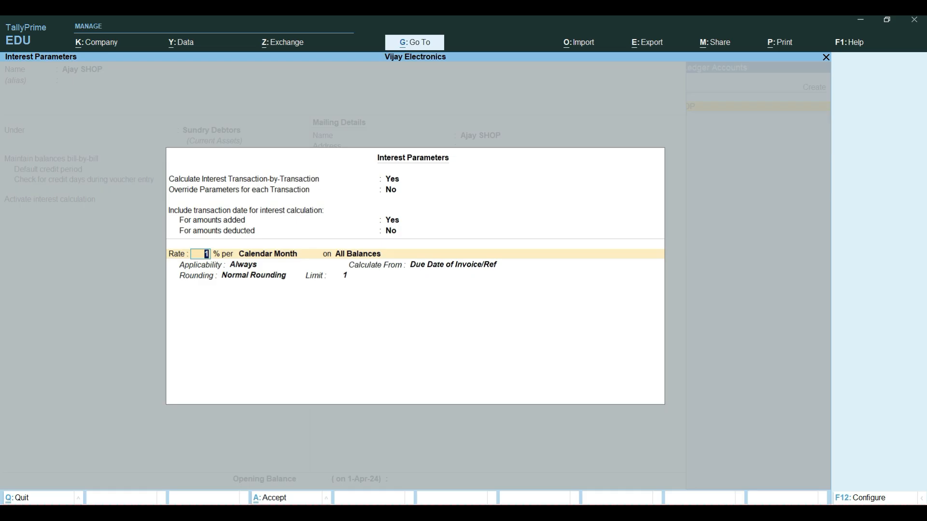
key(Return)
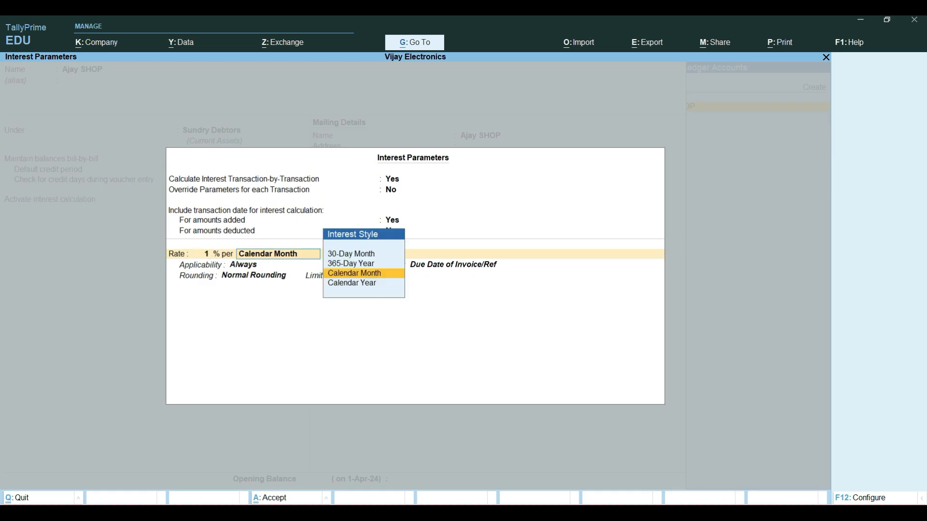
key(Return)
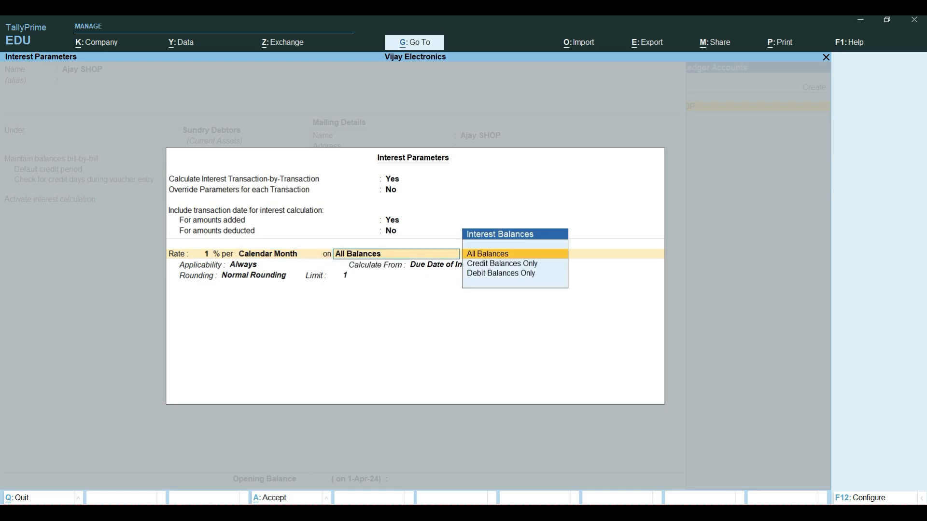
key(Return)
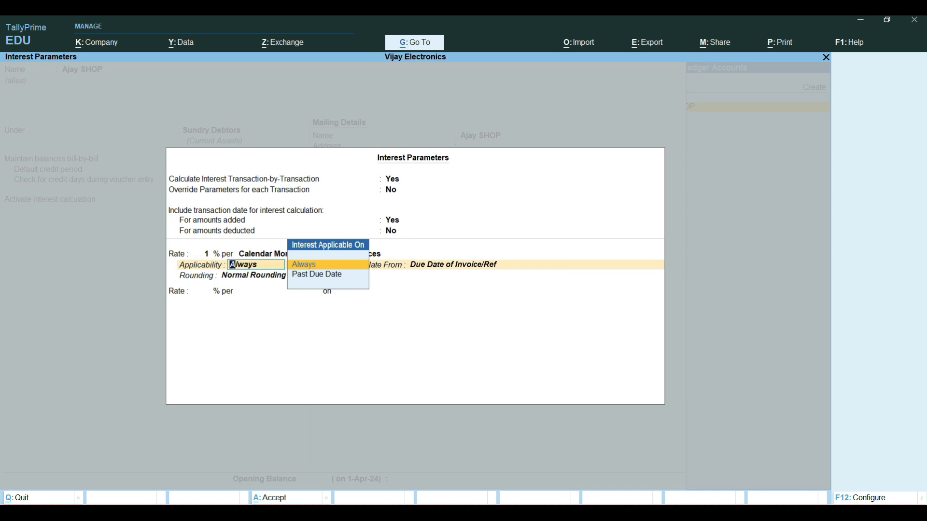
Step: Make the interest applicable Past Due Date by 5 days, calculated from the Date of Applicability
key(Down)
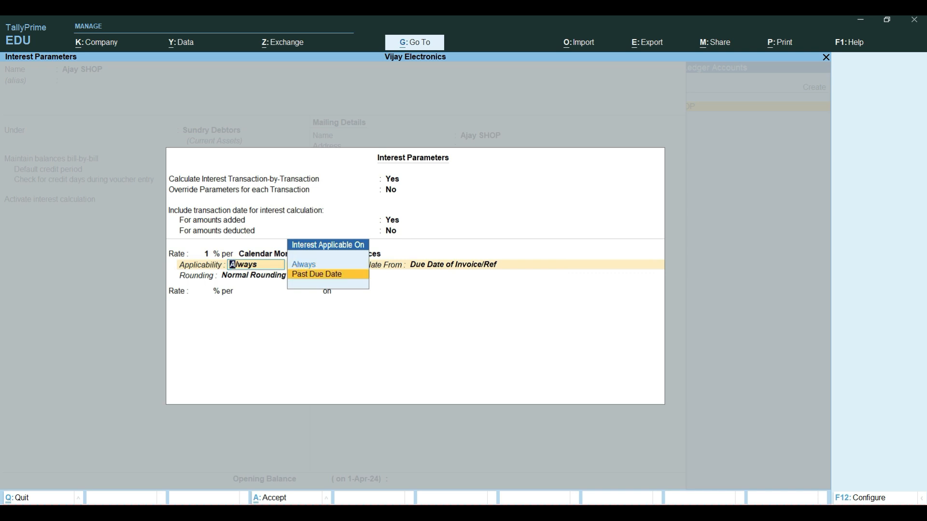
key(Return)
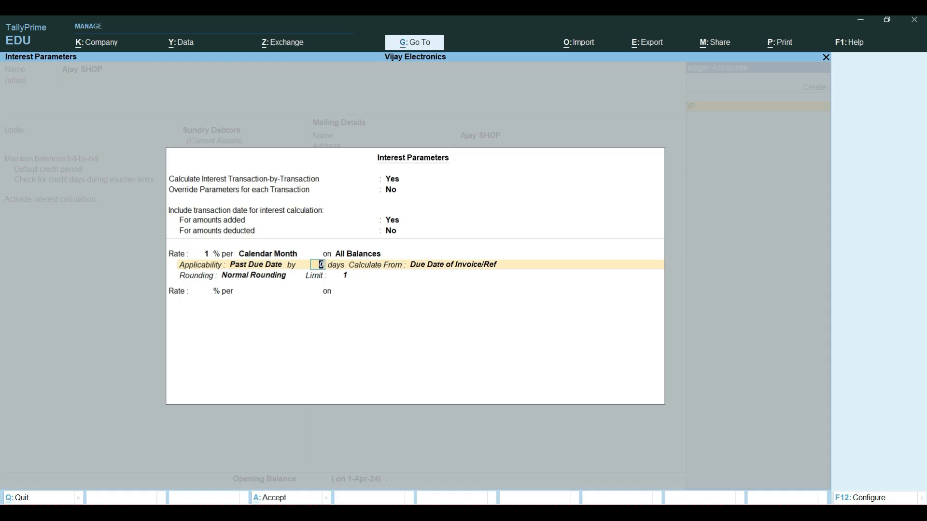
text(5)
key(Return)
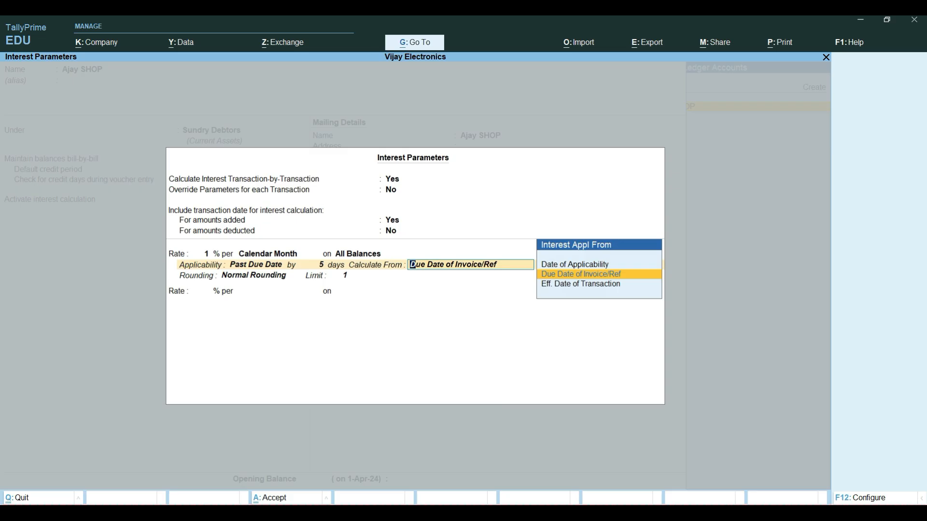
key(Up)
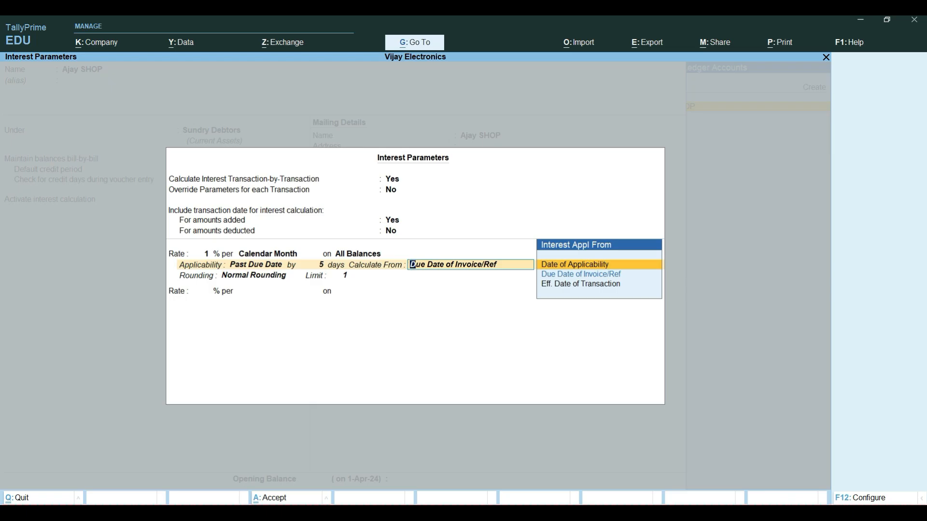
key(Return)
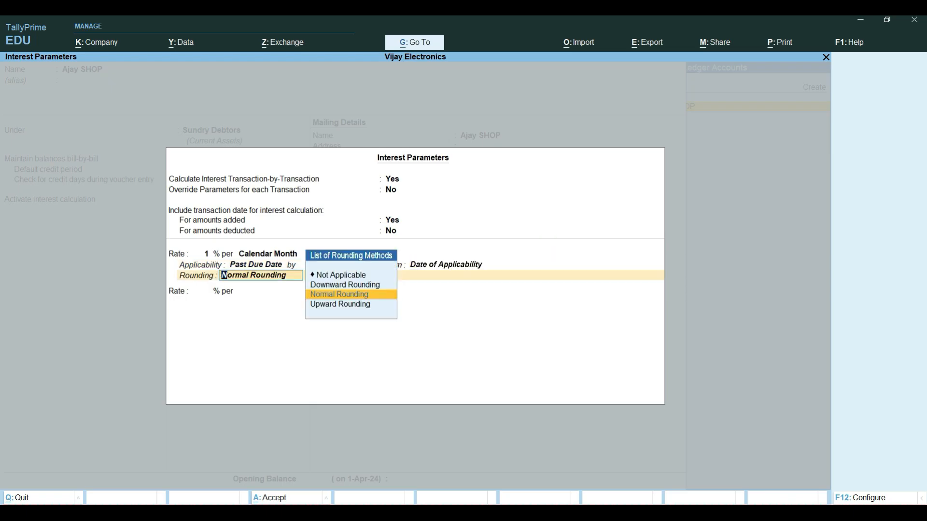
Step: Keep Normal Rounding with a limit of 1 and save the altered Ajay SHOP ledger
key(Return)
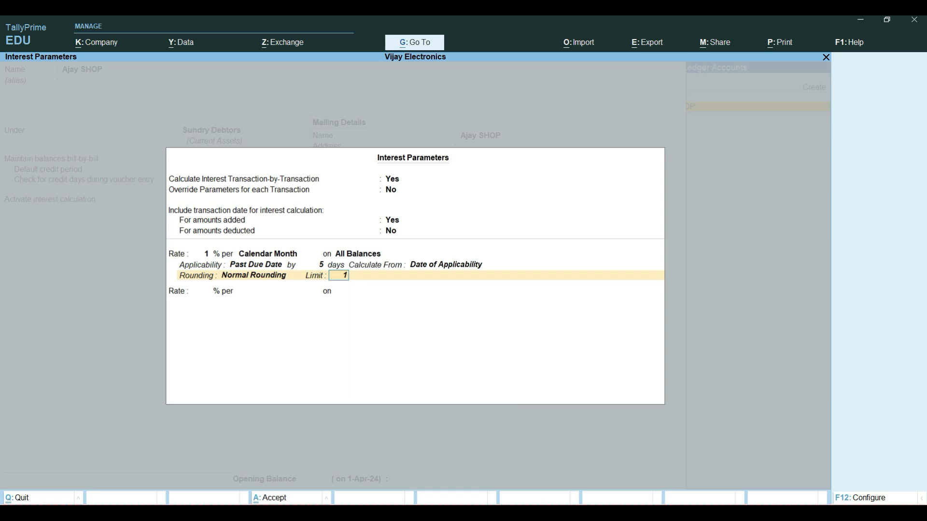
key(Return)
key(Return)
key(Return)
key(Return)
key(Return)
key(Return)
key(Return)
key(Return)
key(Return)
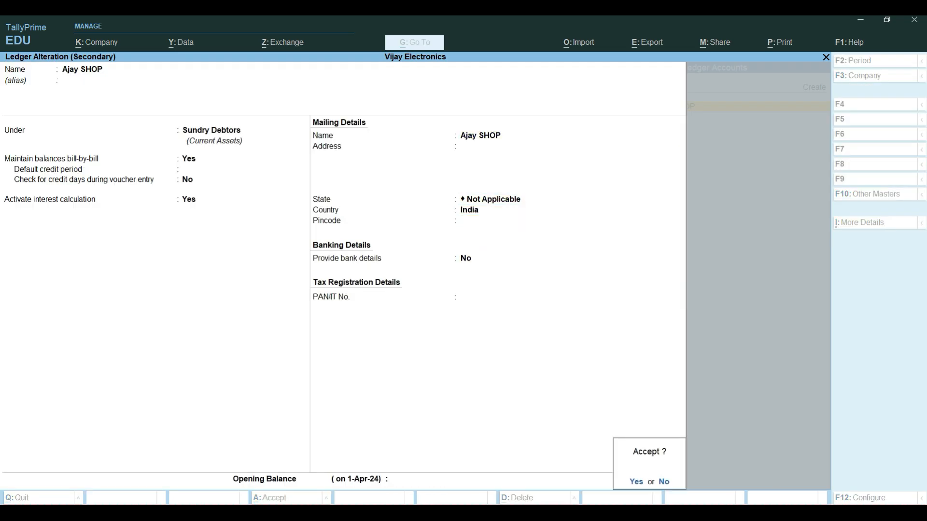
key(Return)
key(Return)
key(Return)
key(Return)
key(Return)
key(Return)
key(Return)
key(Return)
key(Return)
key(Return)
key(Return)
Step: Accept the altered ledger, keep Ajay SHOP as the voucher's party with its default details, and choose Sales as the sales ledger
key(Return)
key(Return)
key(Return)
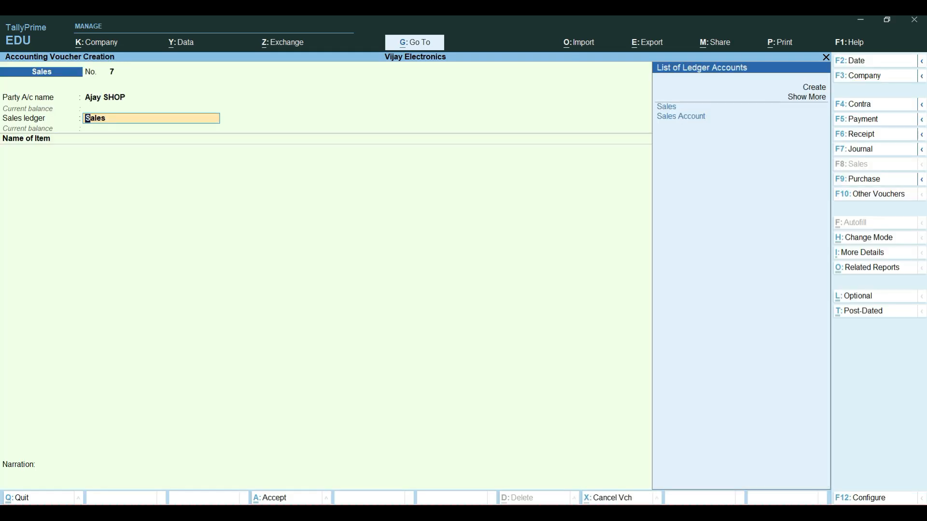
key(Return)
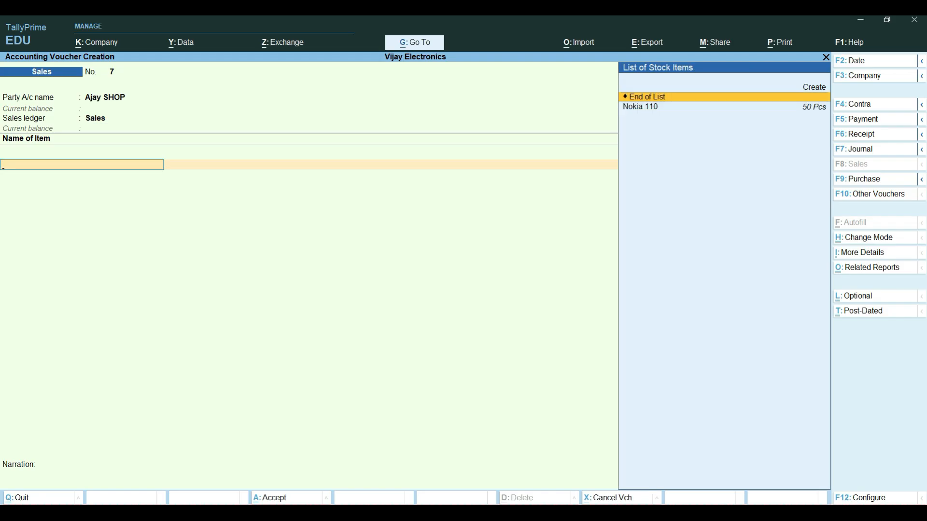
Step: Add the item Nokia 110 to the sales voucher with quantity 10 Pcs at a rate of 10,000, and end the item list
key(Down)
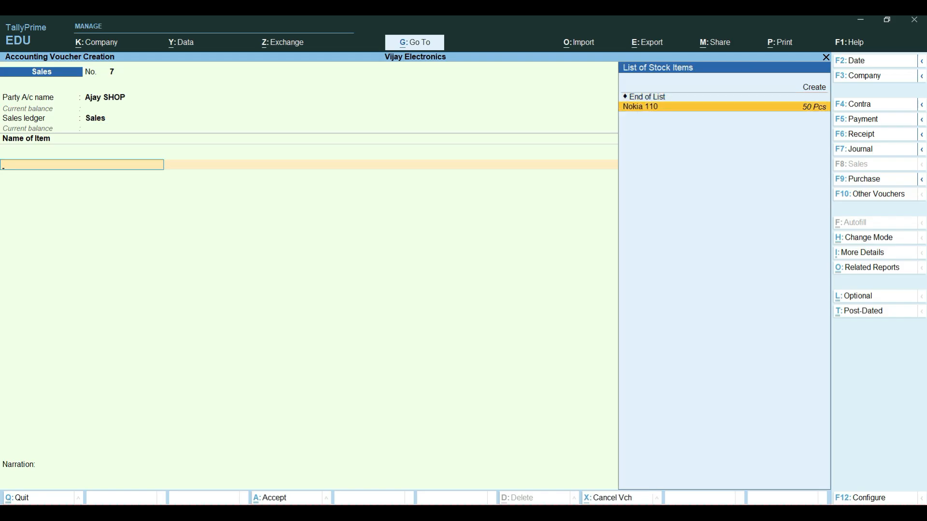
key(Return)
text(10)
key(Return)
text(10000)
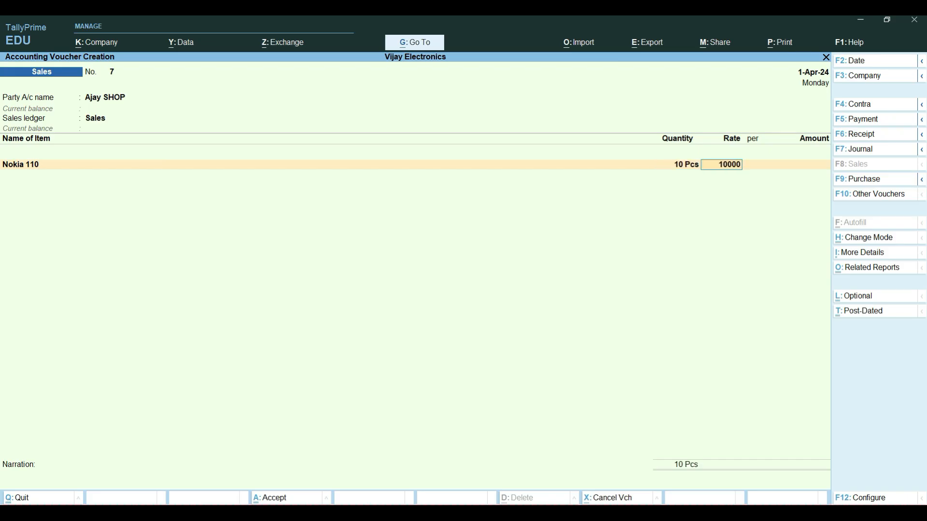
key(Return)
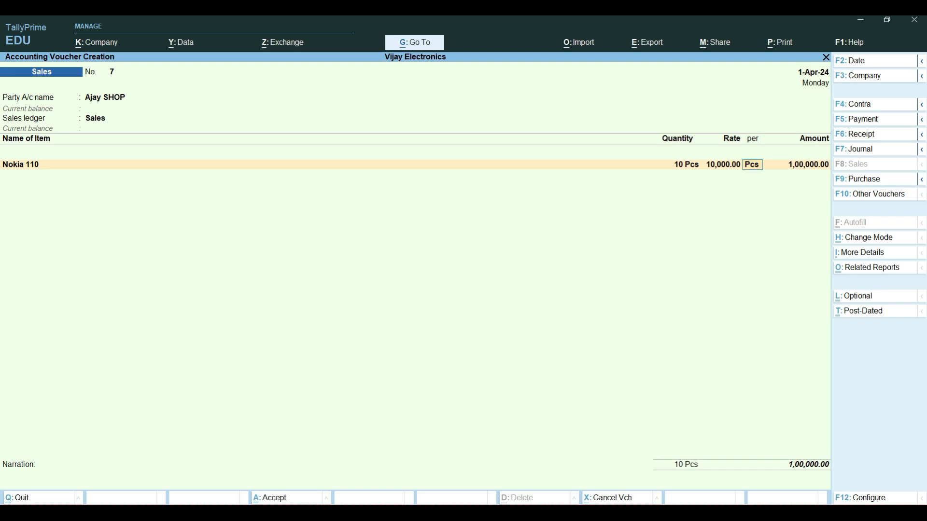
key(Return)
key(Return)
key(Return)
Step: Record the sale amount as a New Ref bill named Stock Supply in Ajay SHOP's bill-wise details
key(Return)
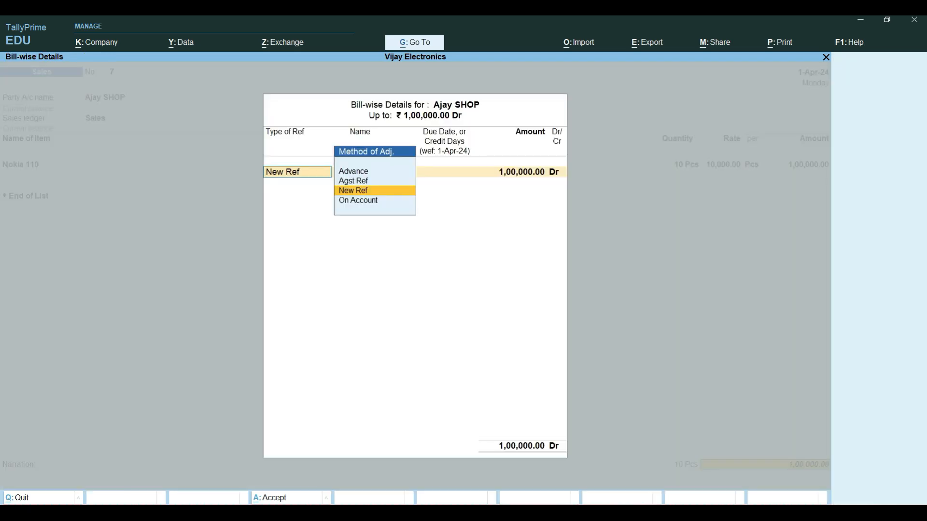
key(Return)
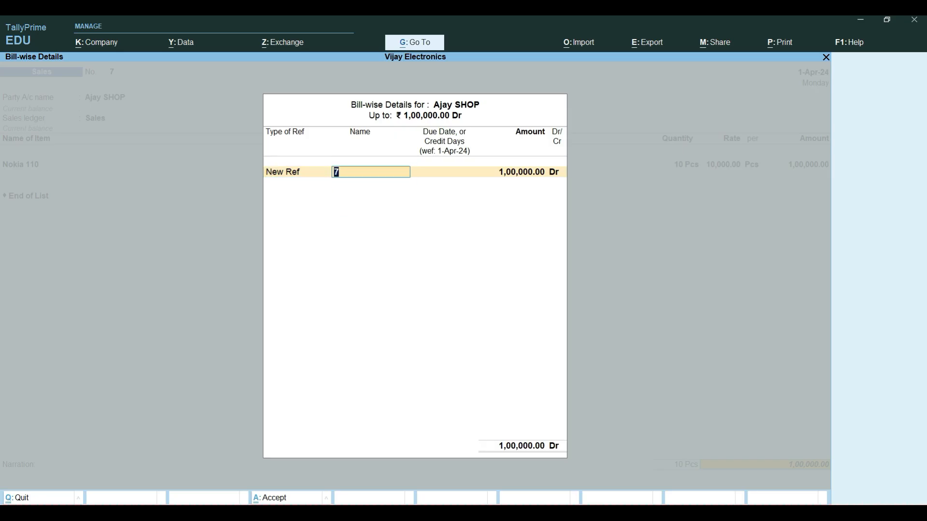
key(Caps_Lock)
text(S)
key(Caps_Lock)
text(tock)
key(Caps_Lock)
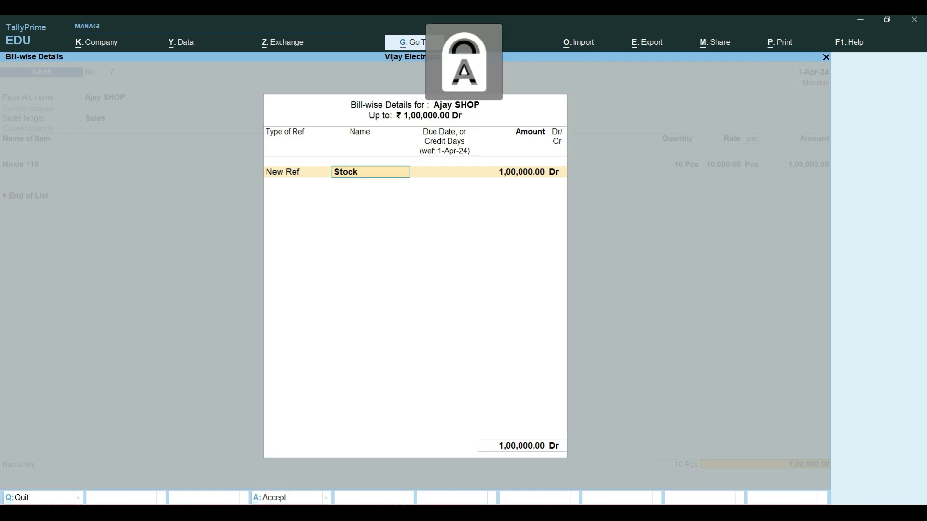
text(S)
key(Caps_Lock)
text(uppl)
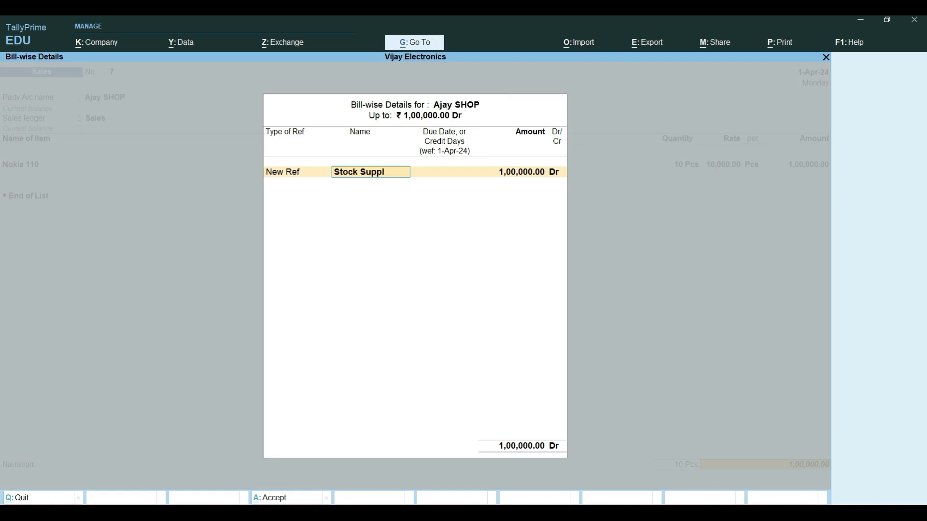
text(y)
key(Return)
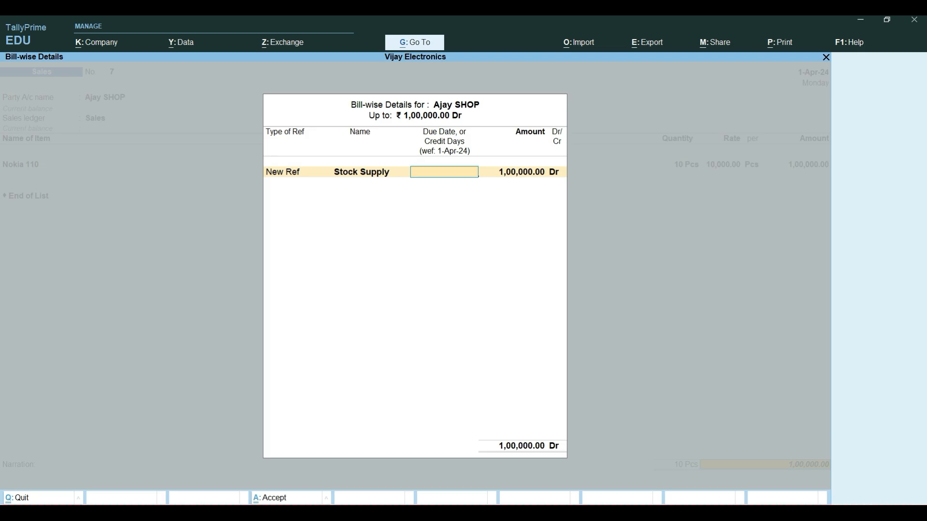
Step: Give the Stock Supply bill a credit period of 10 days, keep the full amount, and save the sales voucher without narration
text(10)
key(Return)
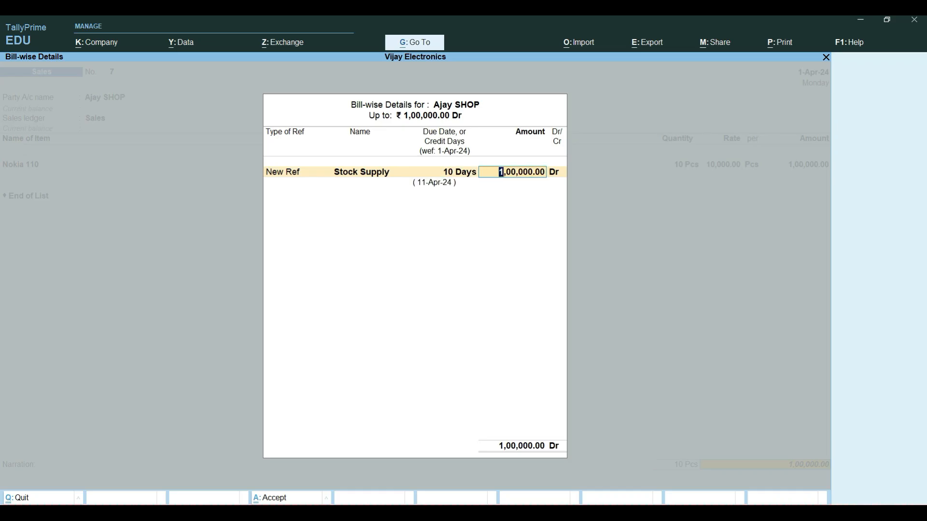
key(Return)
key(Return)
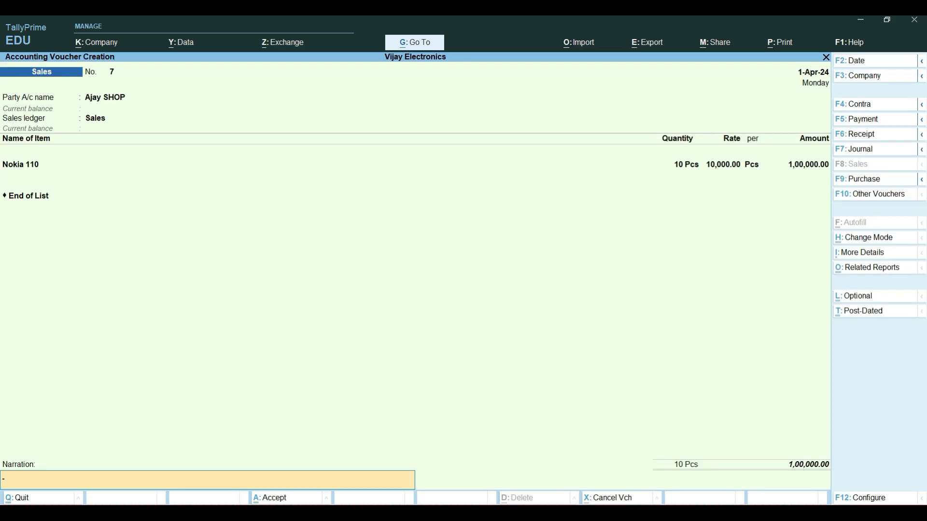
key(Return)
key(Return)
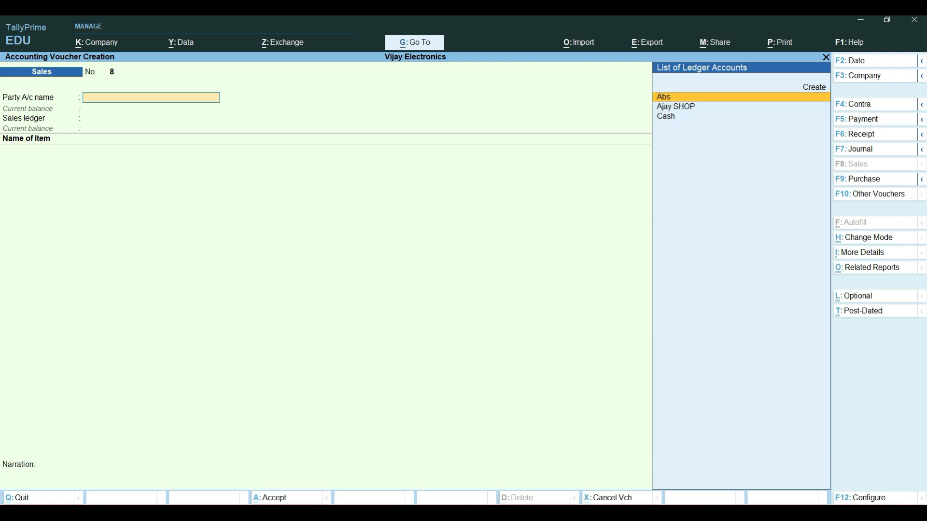
Step: Open the Ledger Interest Calculation report for Ajay SHOP in detailed format
key(alt+g)
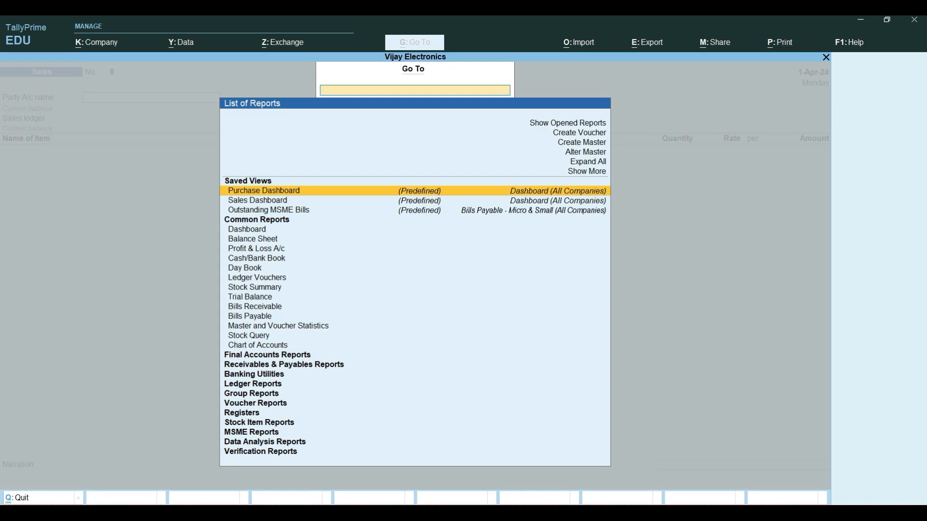
text(In)
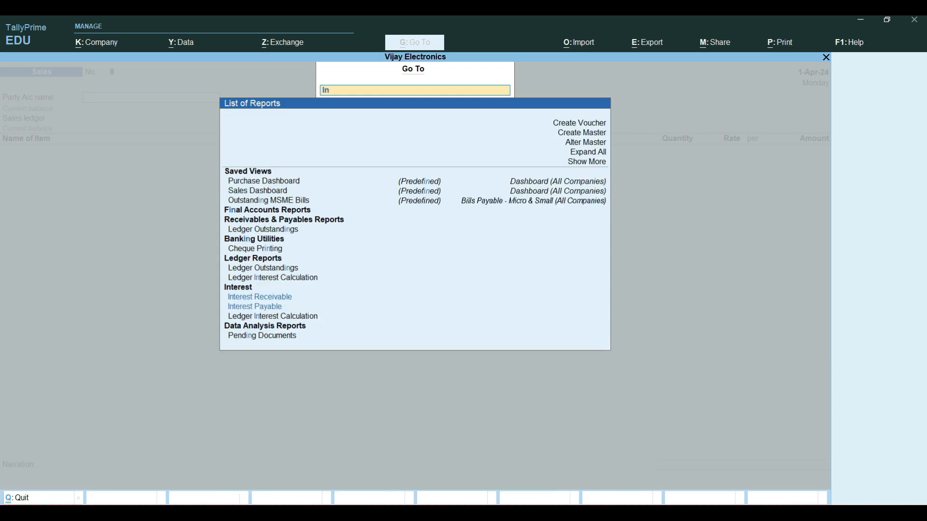
text(ter)
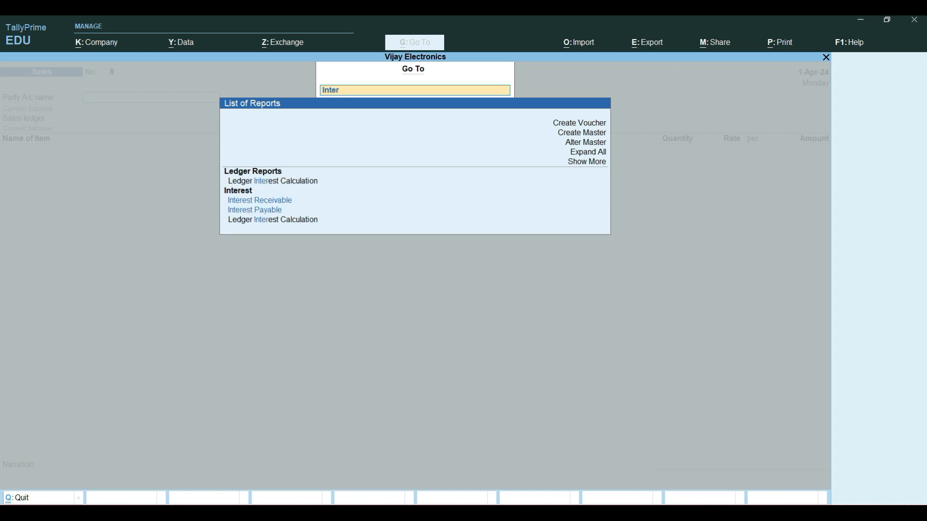
key(Return)
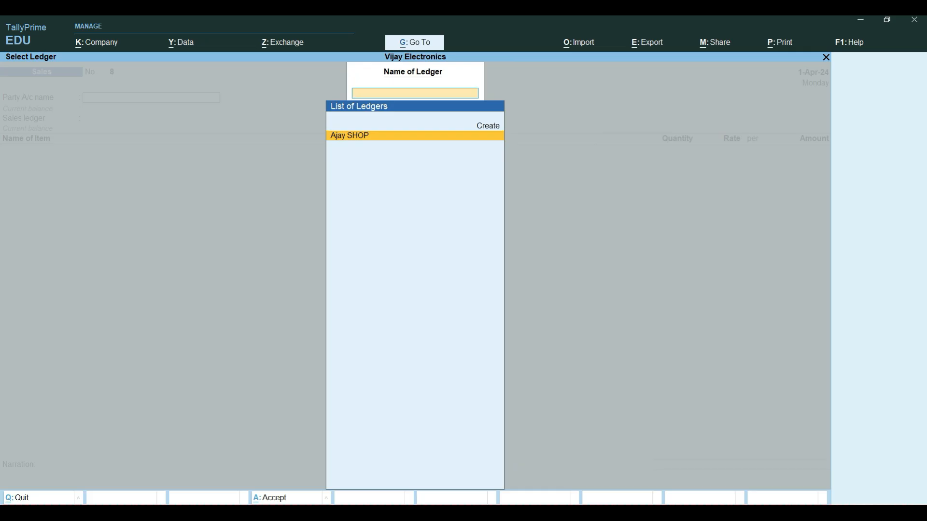
key(Return)
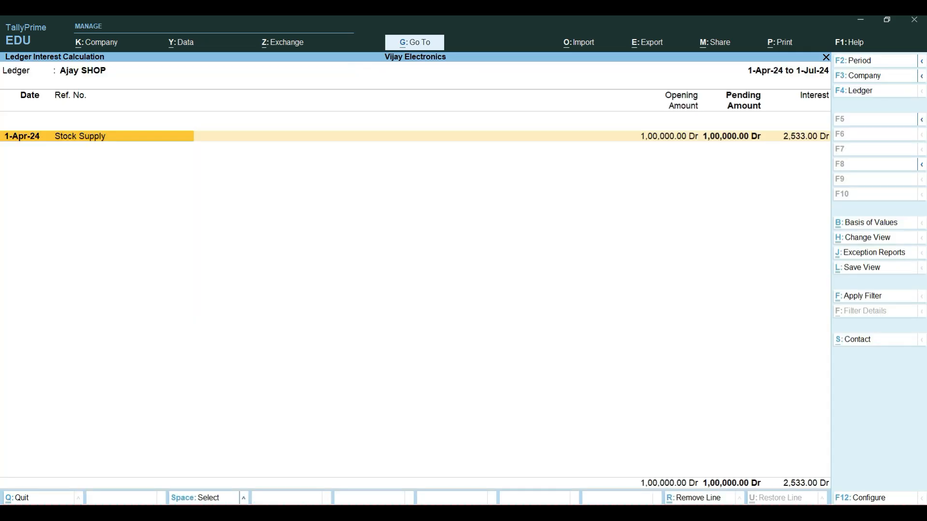
key(alt+F5)
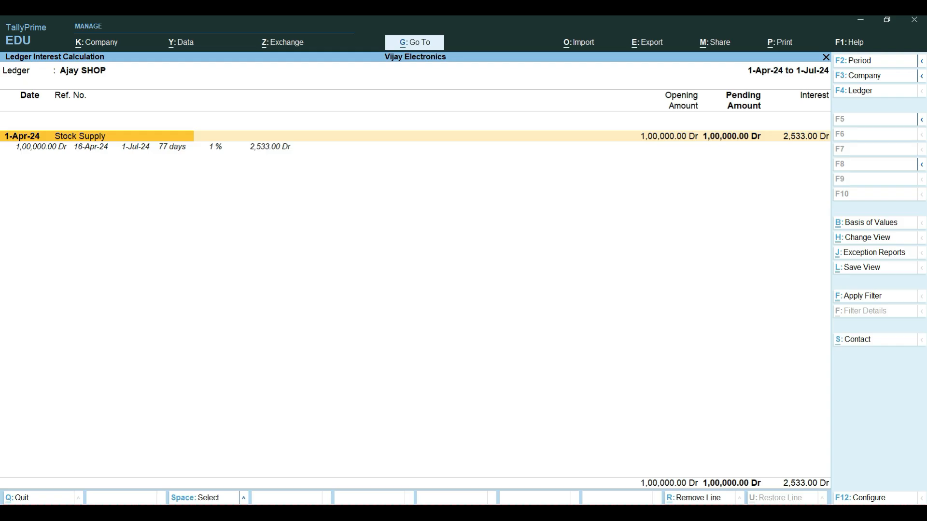
Step: Set the interest report's period from 1-4-2024 to 1-7-24
key(F2)
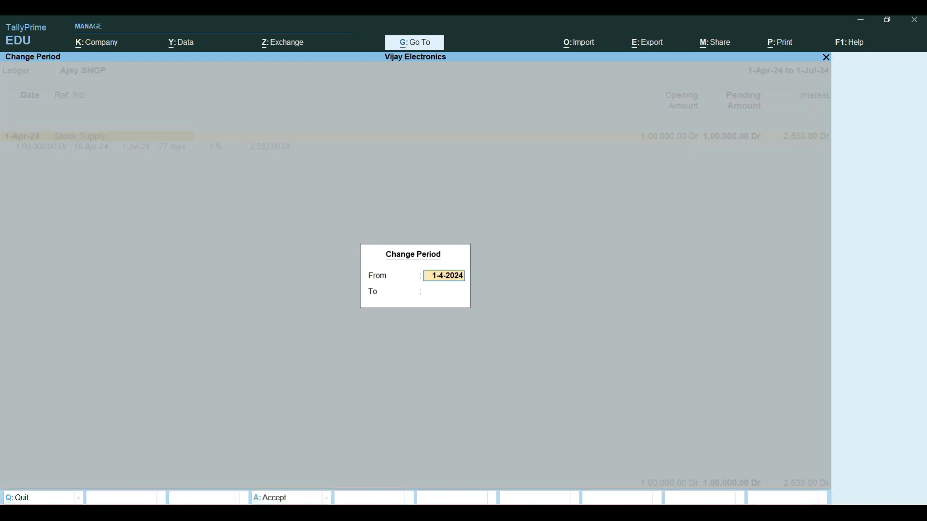
key(Return)
text(1-7-20)
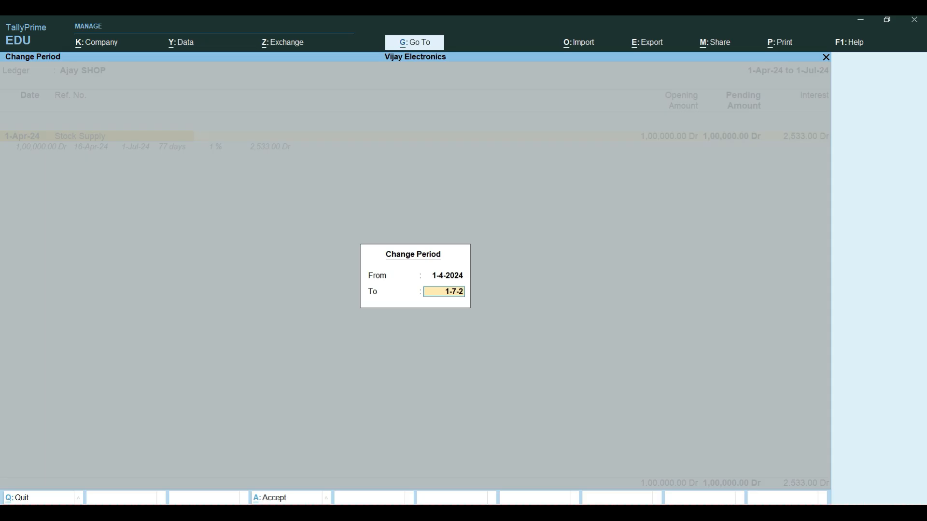
key(BackSpace)
text(4)
key(Return)
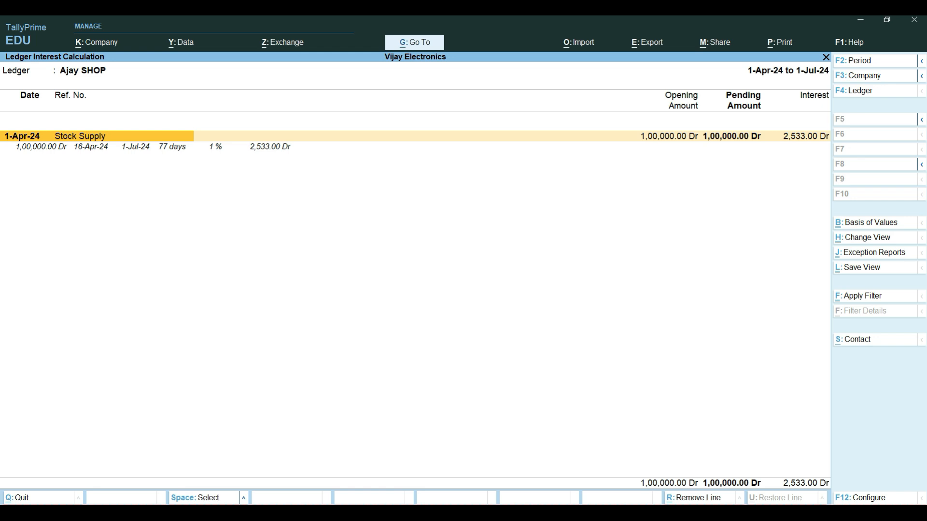
key(alt+Tab)
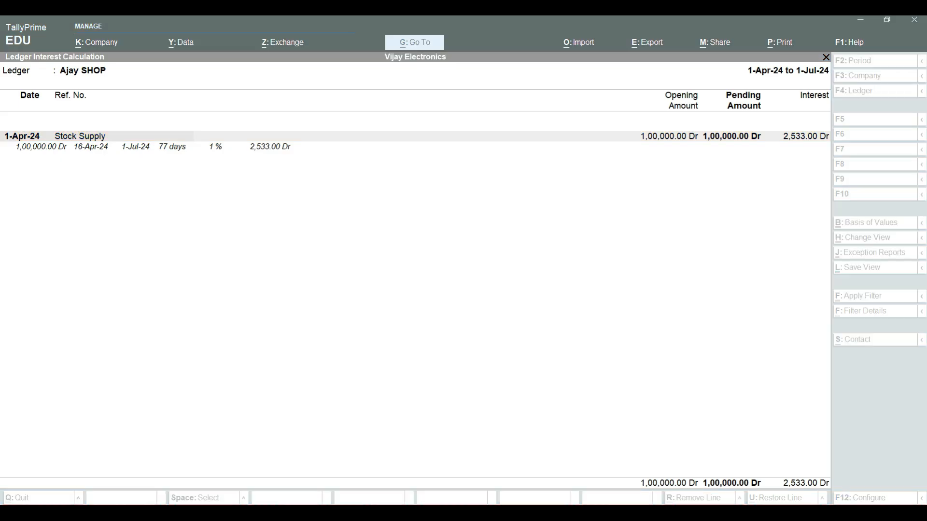
key(alt+Tab)
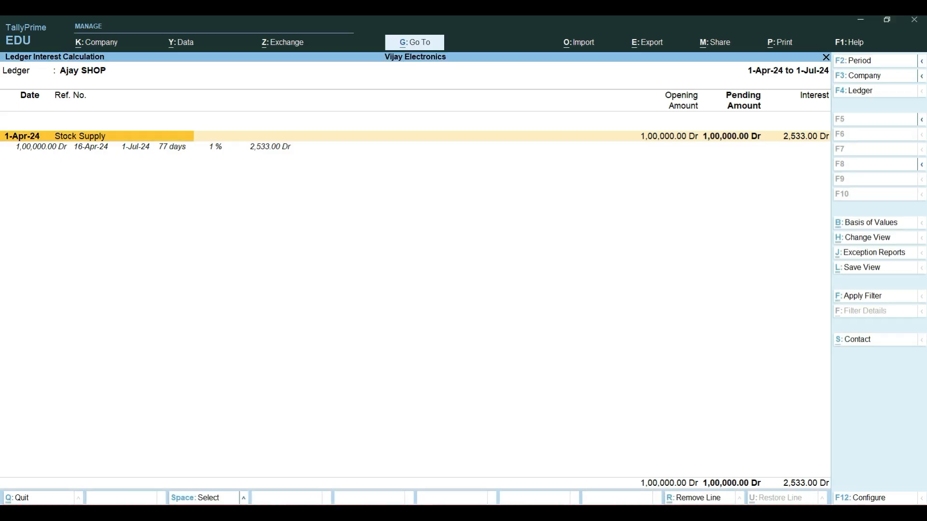
Step: Close the interest report and return to voucher entry with Debit Note as the voucher type
key(Escape)
key(Escape)
key(Escape)
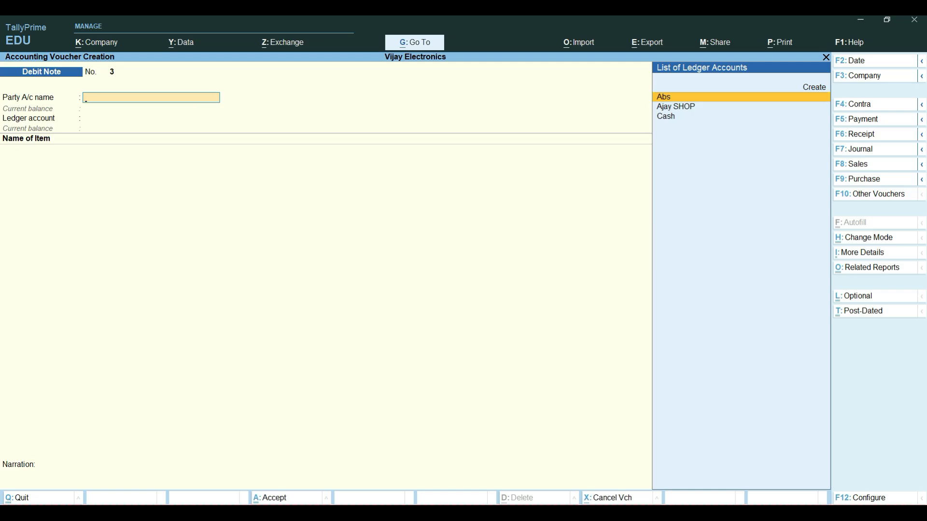
key(F10)
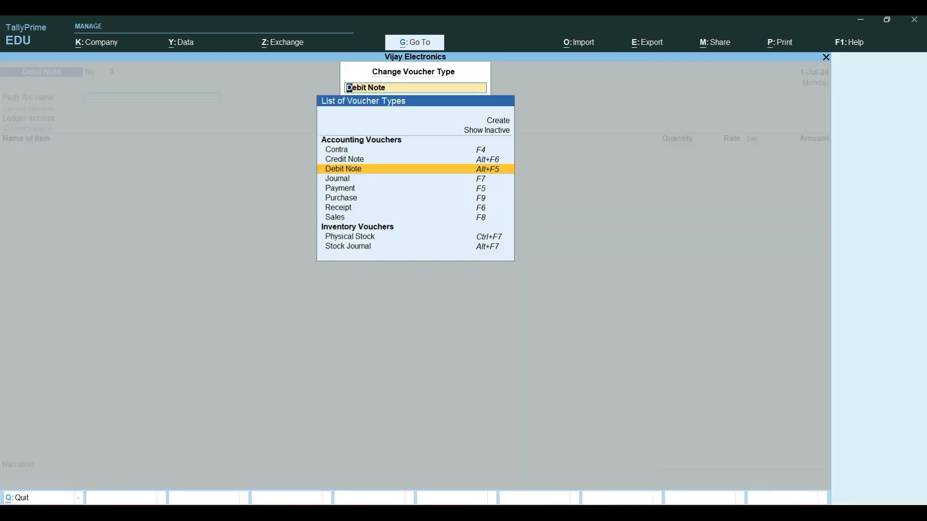
key(Return)
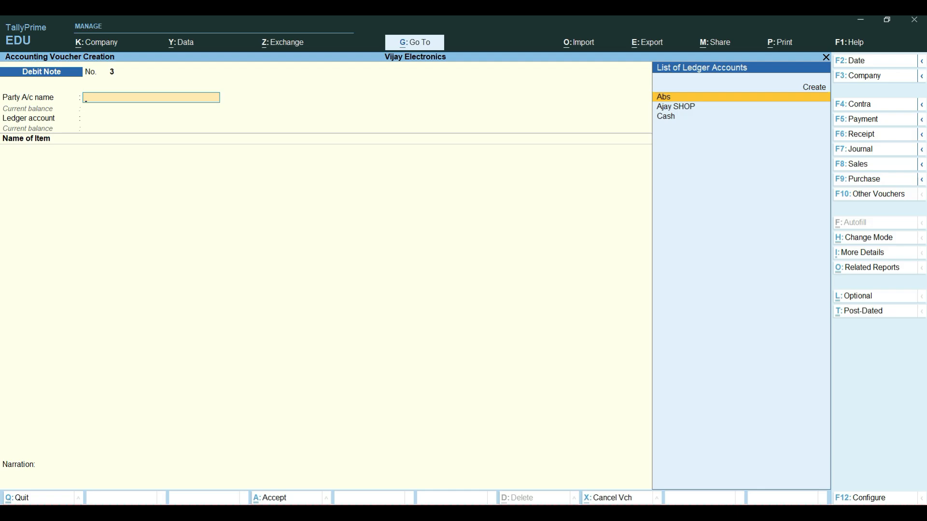
Step: Change the debit note's mode to Use for Interest Accounting, with amounts not treated as compound interest
key(ctrl)
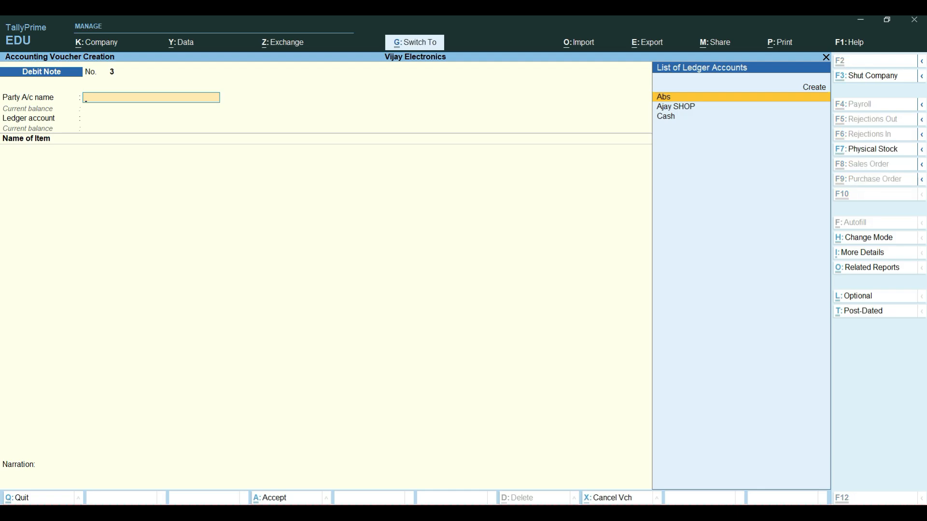
key(ctrl+h)
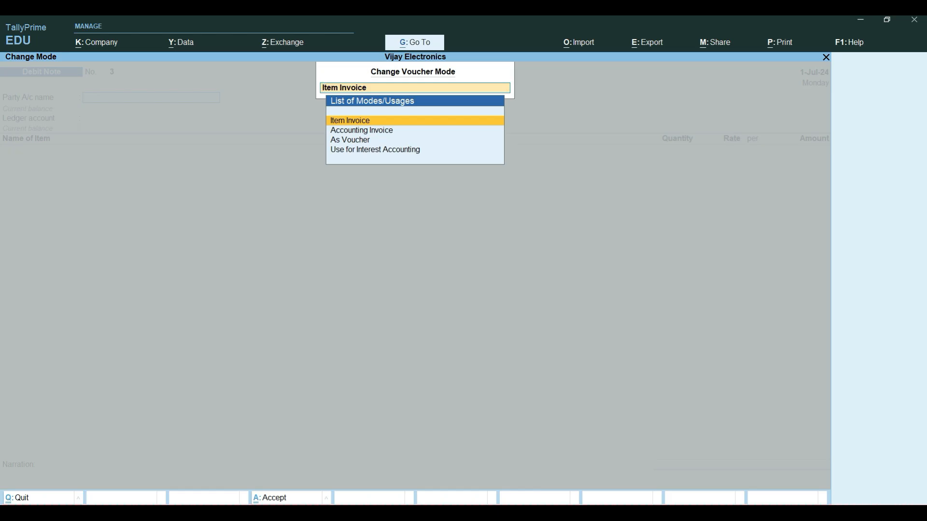
key(Down)
key(Down)
key(Down)
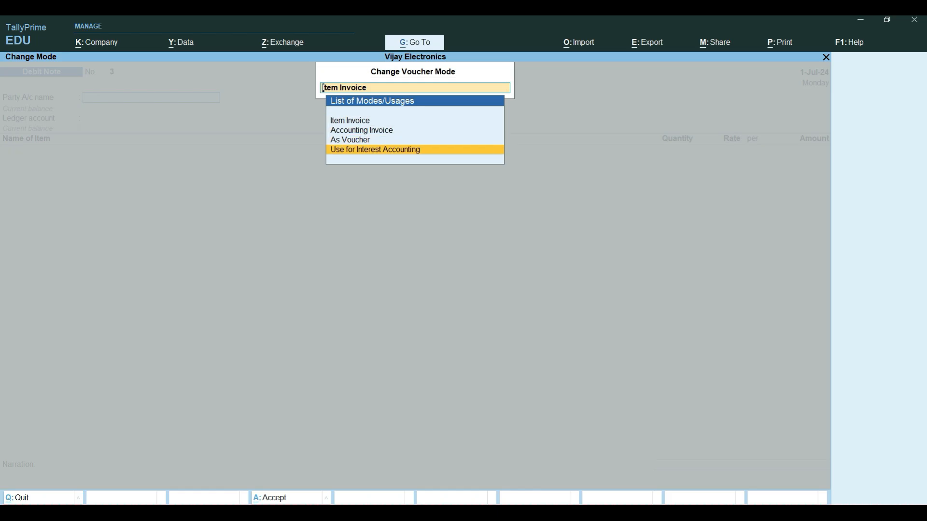
key(Return)
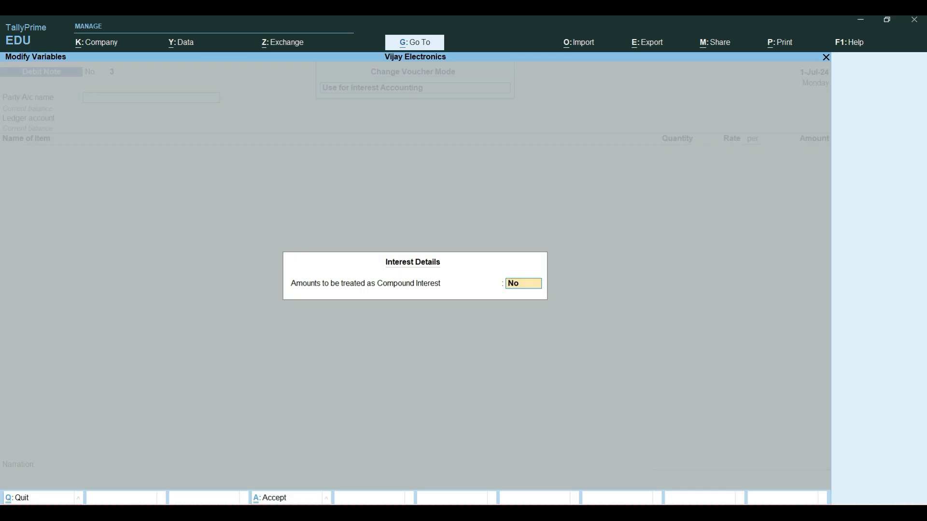
key(Return)
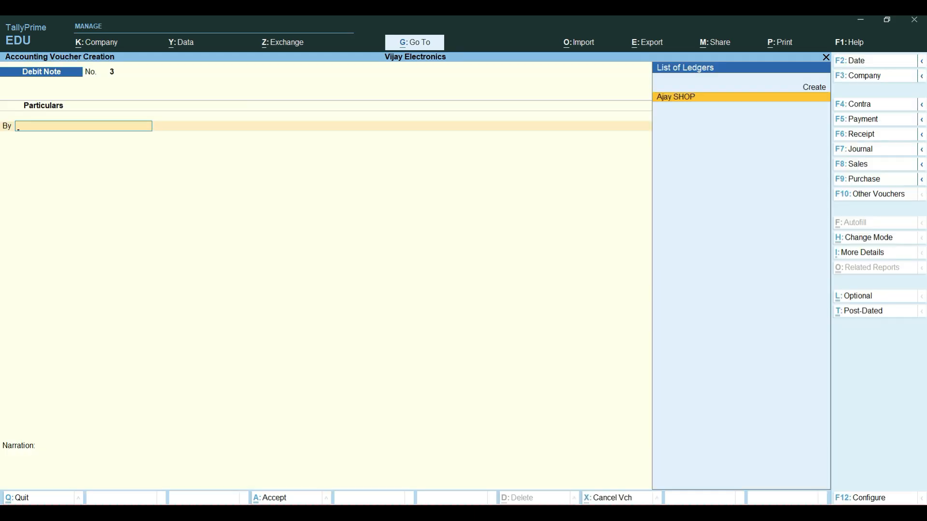
Step: Set the debit note's voucher date to 1-7-24
key(F2)
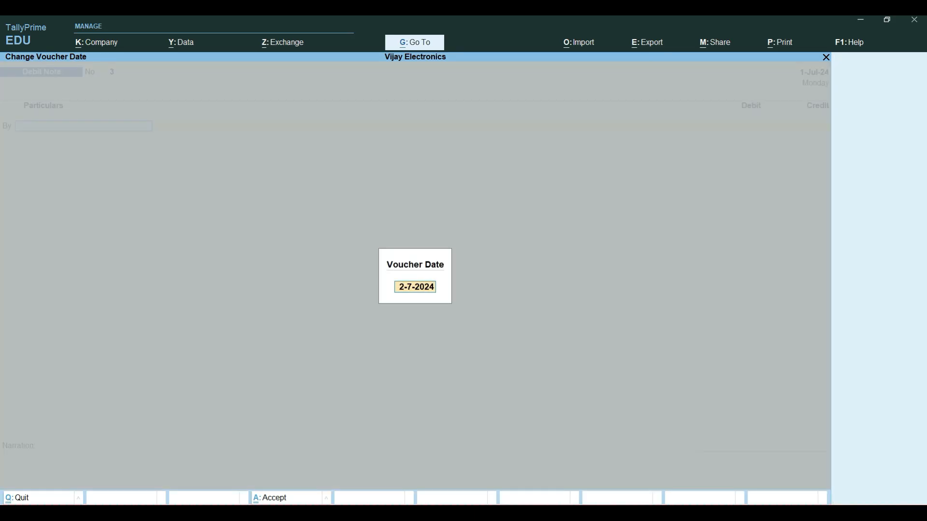
text(1-24-2)
key(BackSpace)
key(BackSpace)
key(BackSpace)
key(BackSpace)
text(7-24)
key(Return)
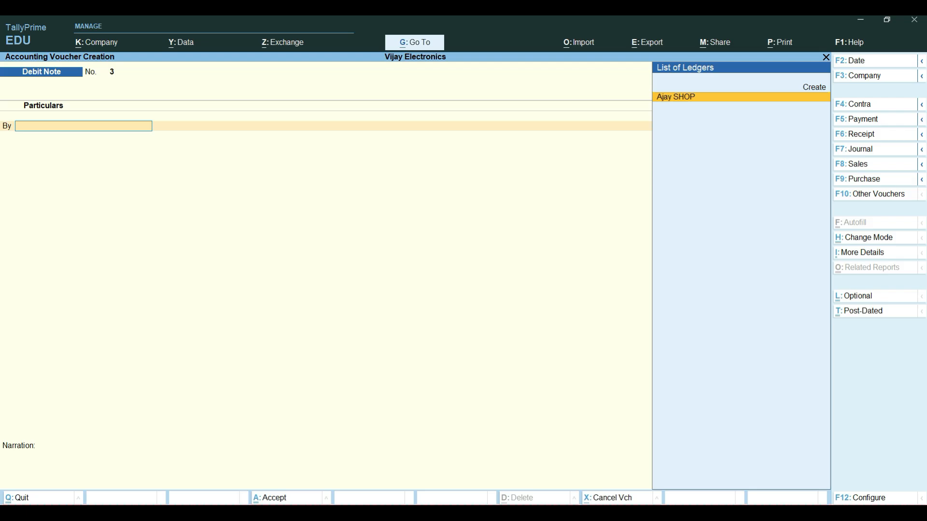
Step: Debit Ajay SHOP with the interest due on its Stock Supply bill
key(Return)
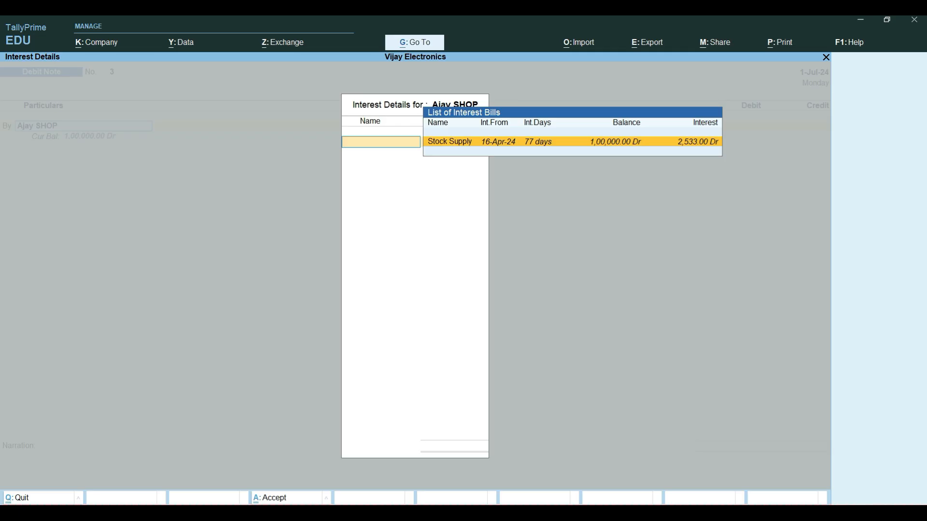
key(Return)
Step: Leave the dispatch and original invoice details blank and accept the default party details for Ajay SHOP
key(Return)
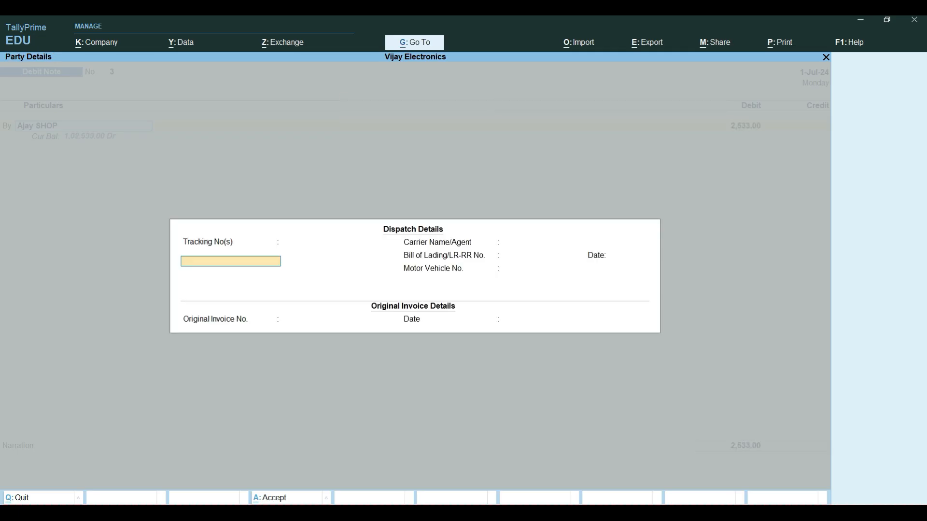
key(Return)
key(Return)
key(Return)
key(Return)
key(Return)
key(Return)
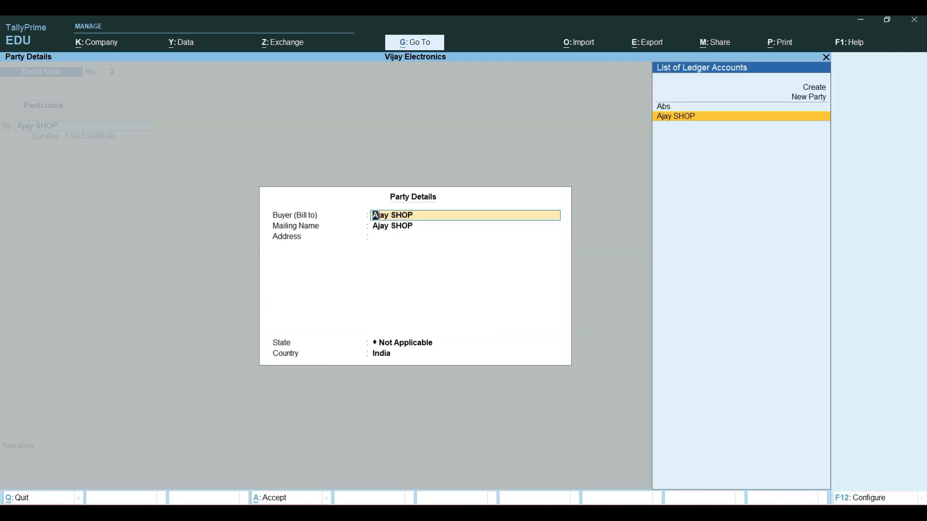
key(Return)
key(Return)
key(Return)
key(Return)
key(Return)
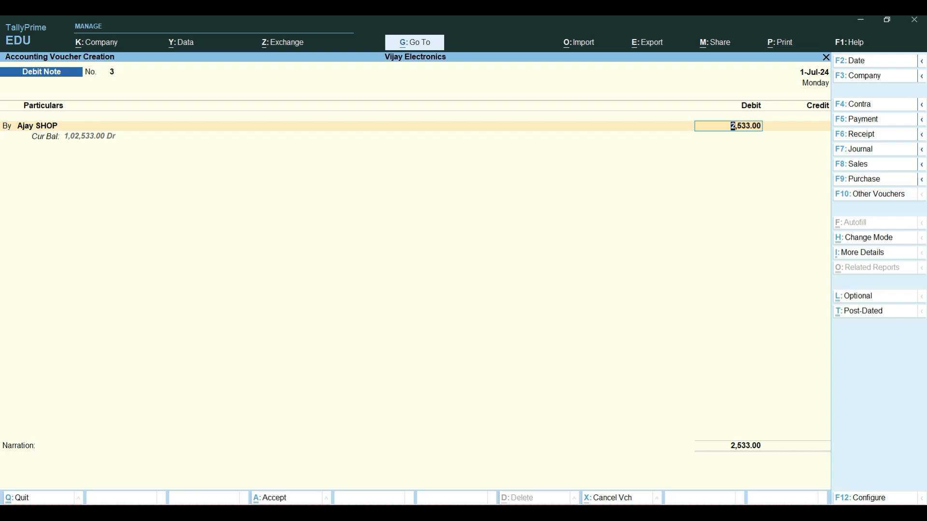
Step: Record the full interest amount as a New Ref bill named Interest Calculation in Ajay SHOP's bill-wise details, without credit days
key(Return)
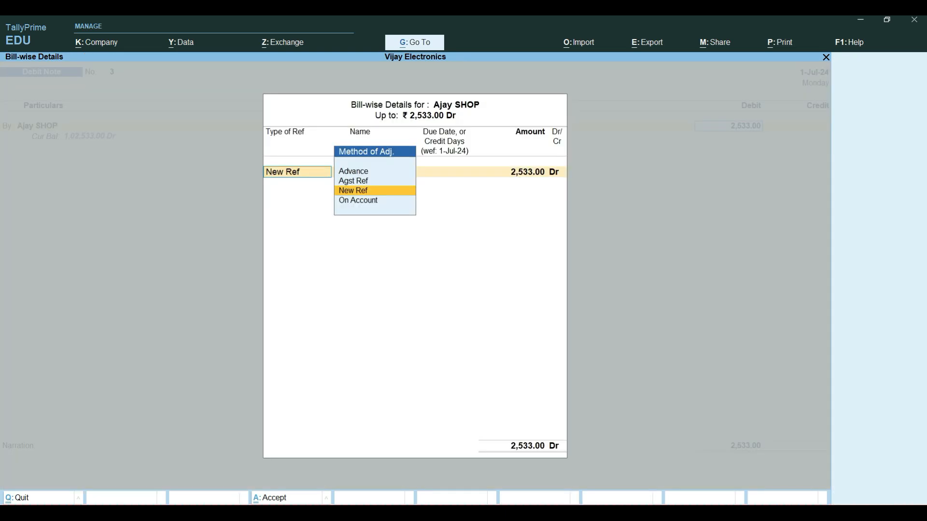
key(Return)
text(I)
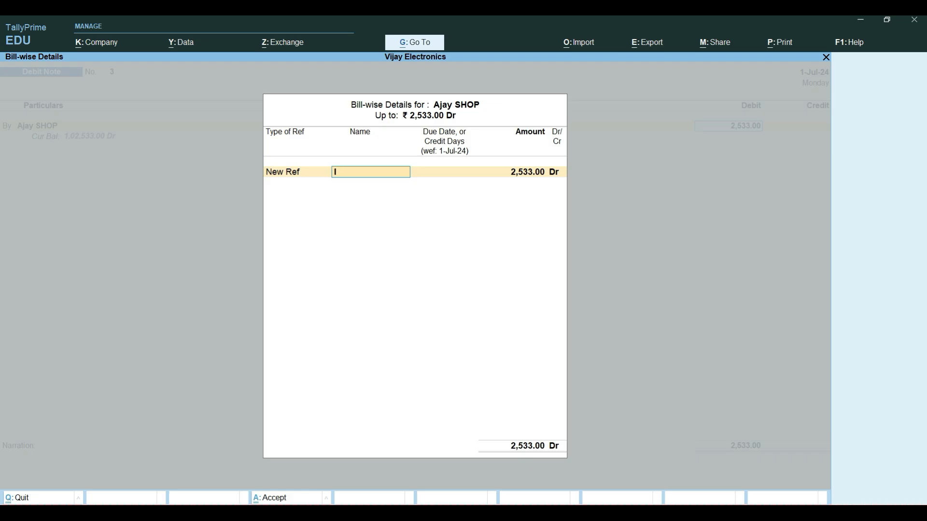
text(ntere)
text(st)
key(Caps_Lock)
text(C)
key(Caps_Lock)
text(a)
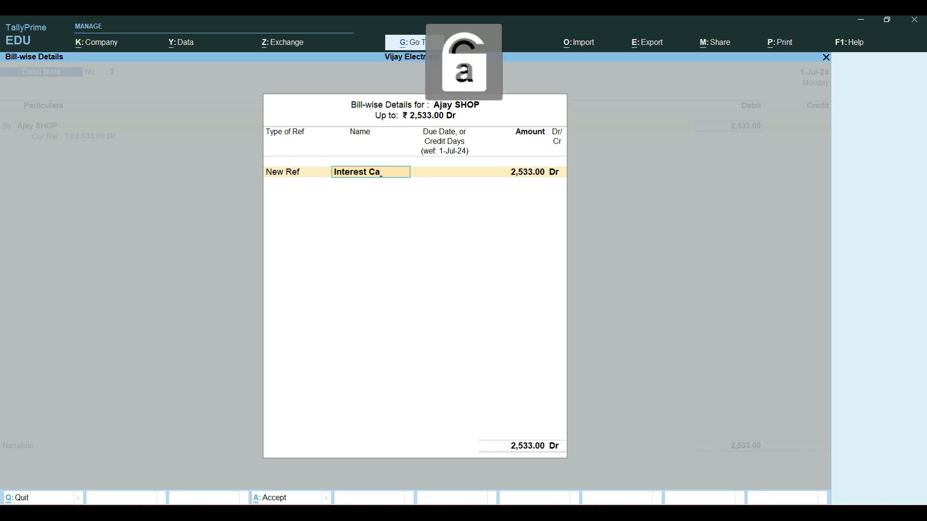
text(lcula)
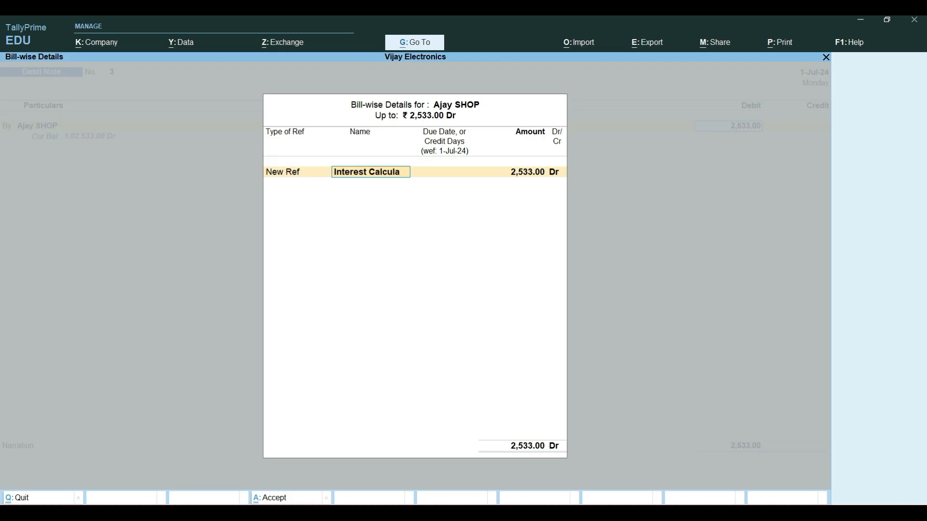
text(tion)
key(Return)
key(Return)
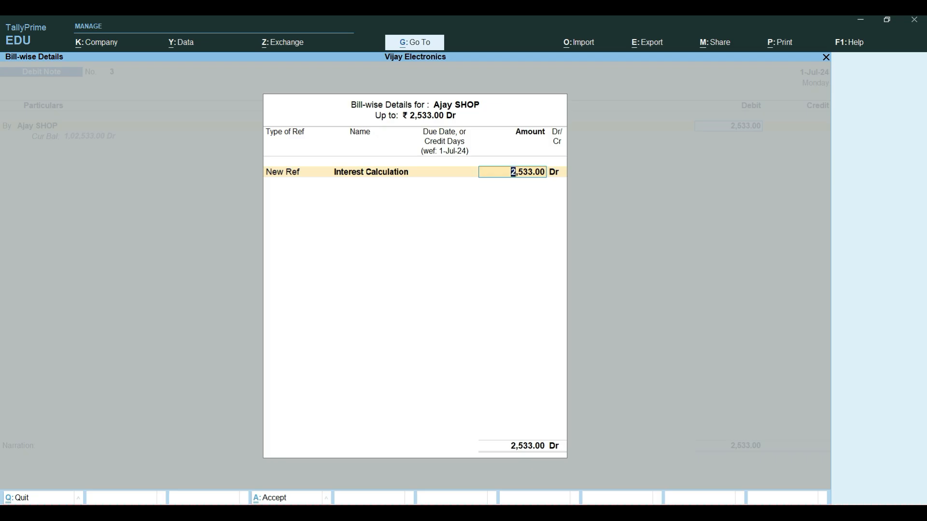
key(Return)
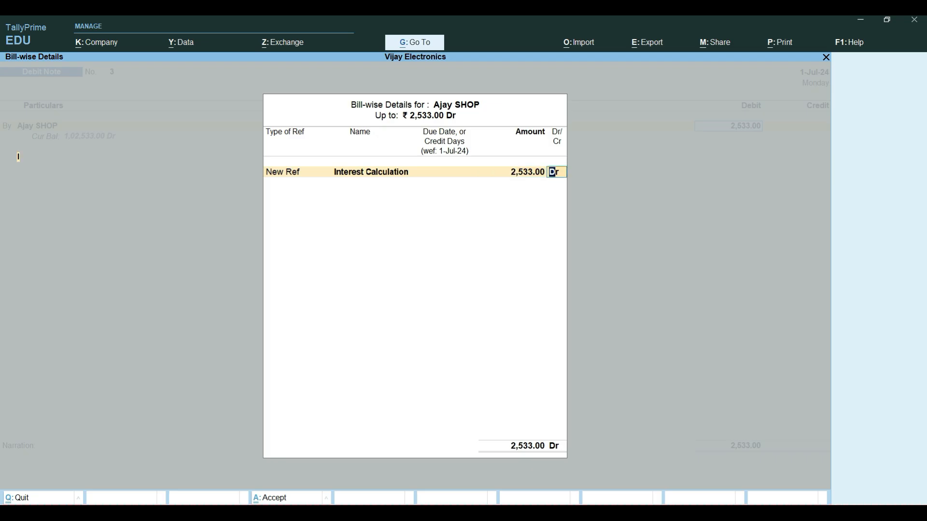
key(Return)
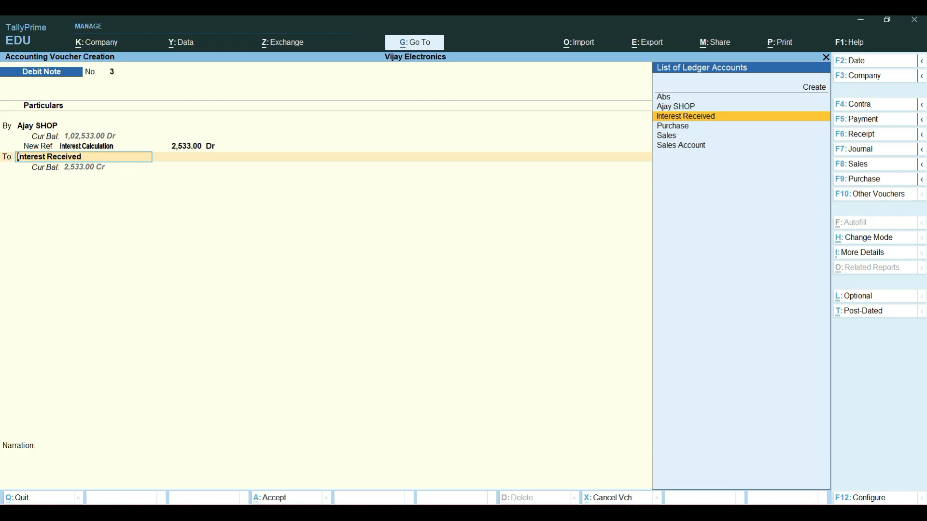
Step: Credit the full interest amount to Interest Received and save the debit note without narration
key(Return)
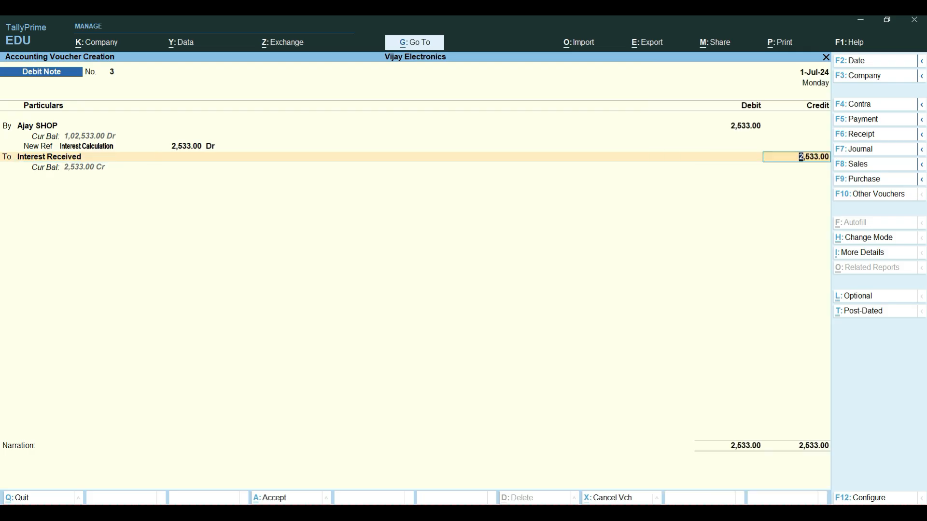
key(Return)
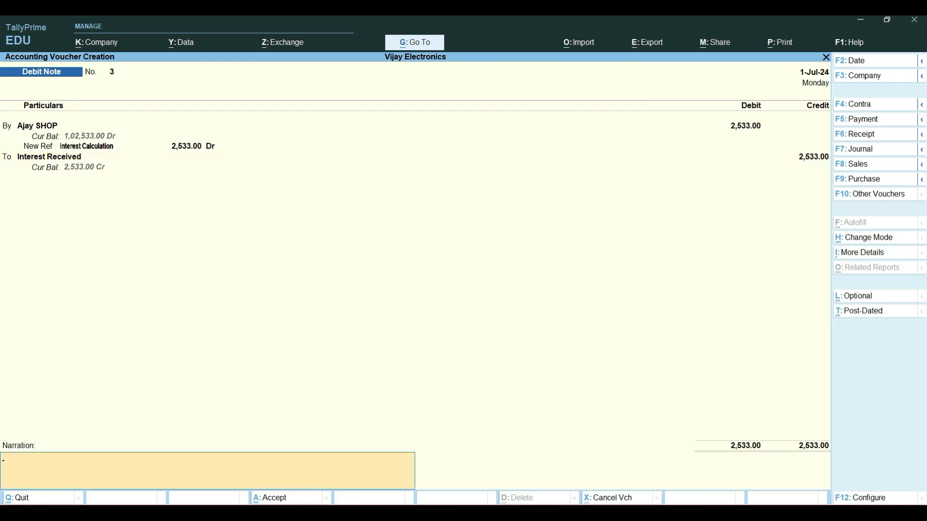
key(Return)
key(Return)
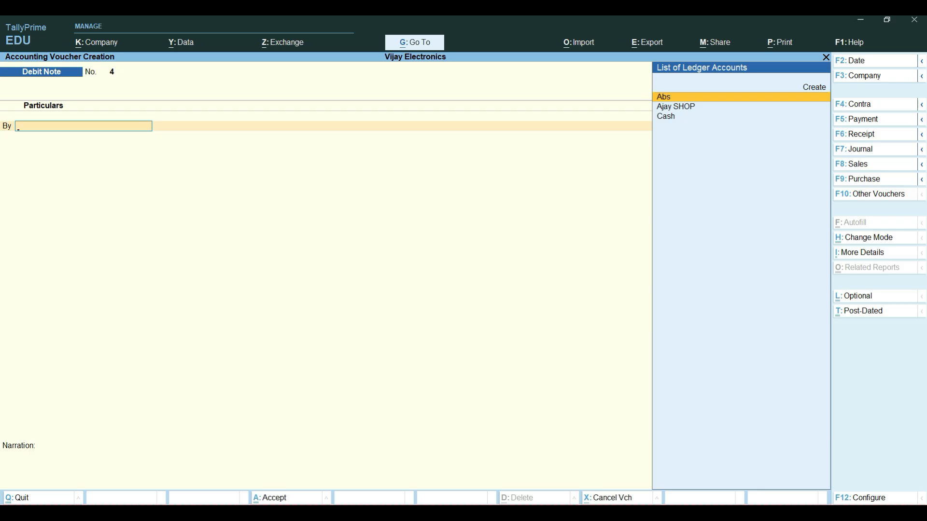
Step: Start a Receipt voucher and set its date to 1-7-24
key(F6)
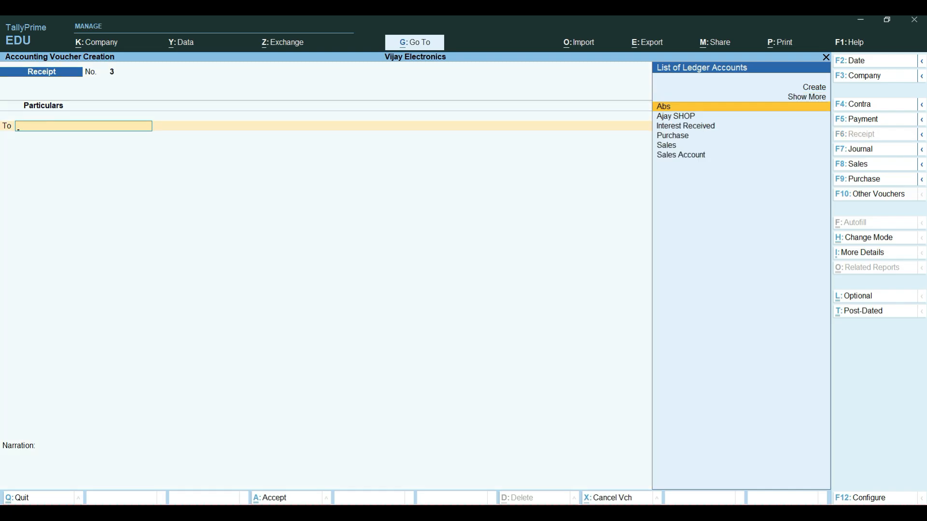
key(F2)
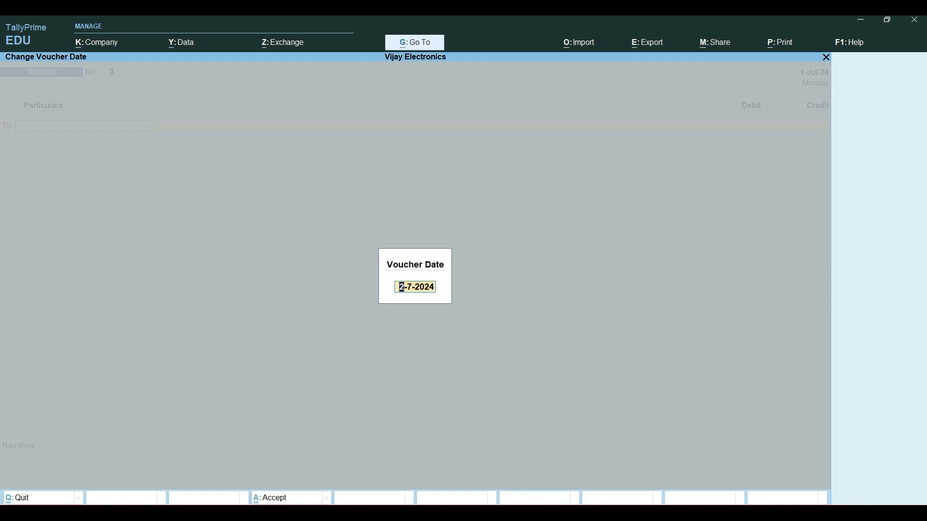
text(1-7-24)
key(Return)
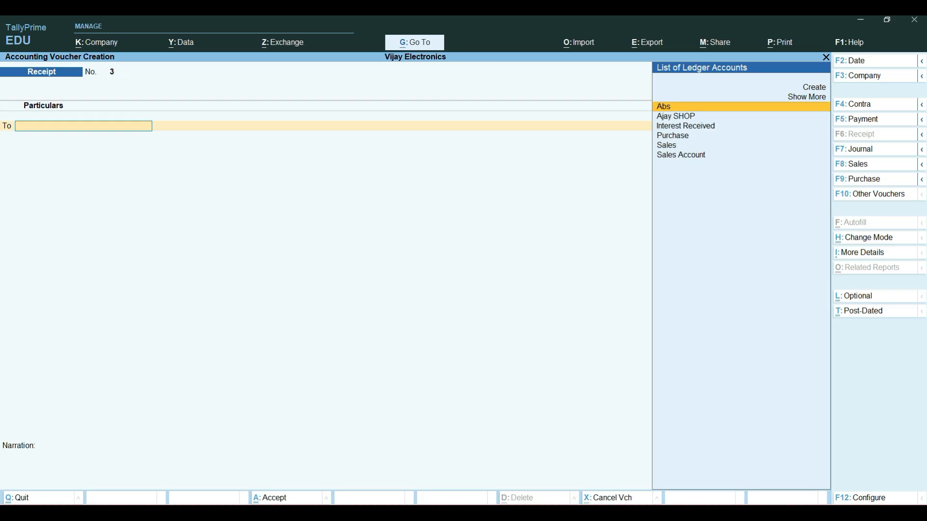
Step: Credit Ajay SHOP with 102533 in the receipt voucher
key(Down)
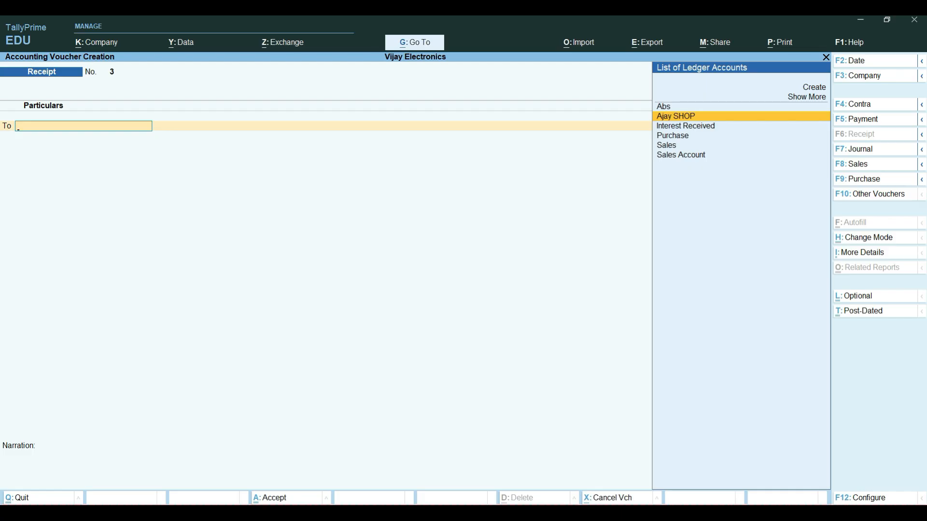
key(Return)
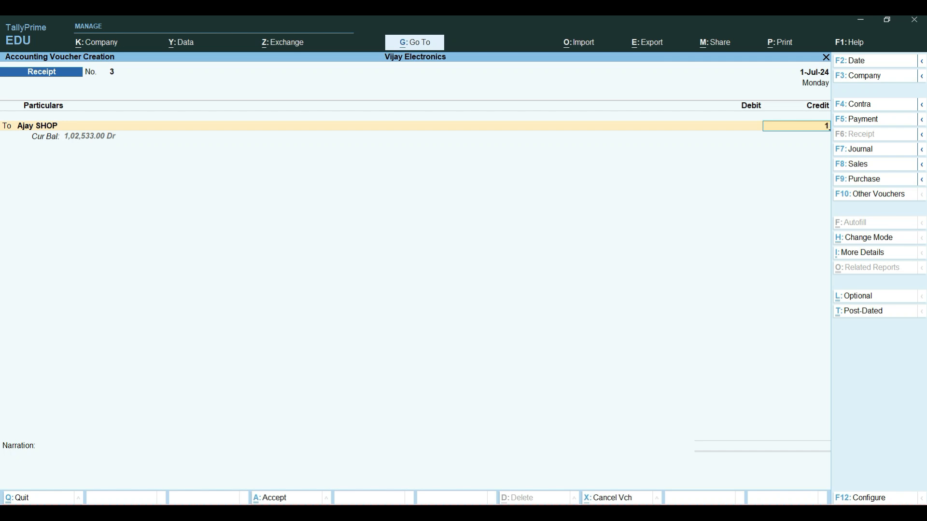
text(02)
text(533)
key(Return)
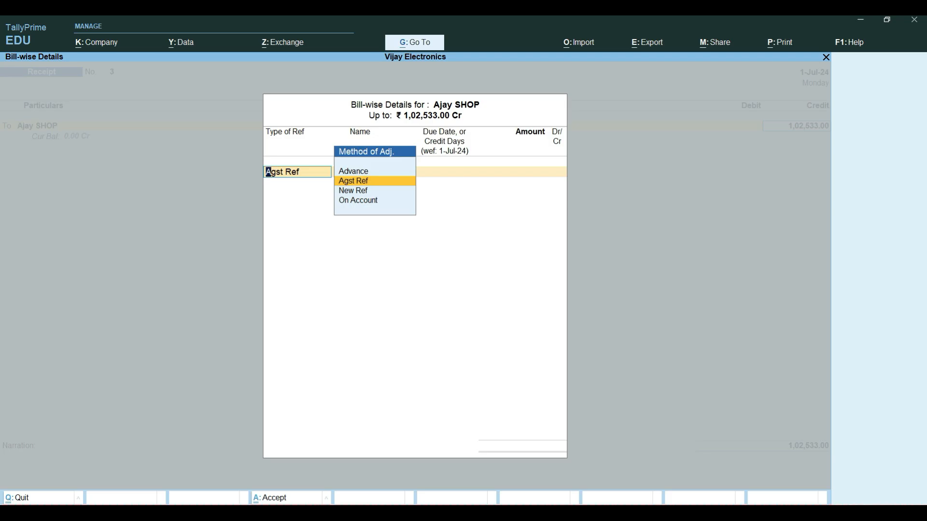
Step: Allocate Ajay SHOP's receipt as Agst Ref, with 1,00,000 against the Stock Supply bill and 2,533 against the Interest Calculation bill
key(Return)
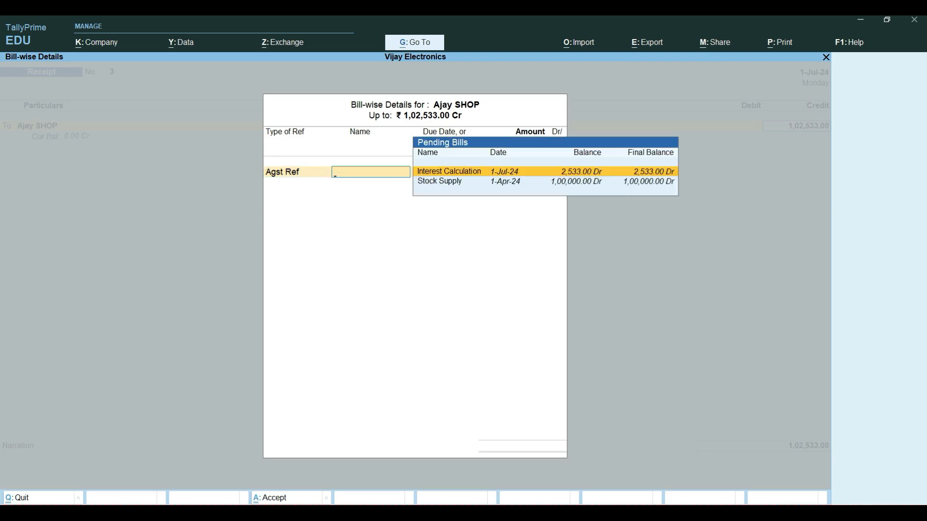
key(Down)
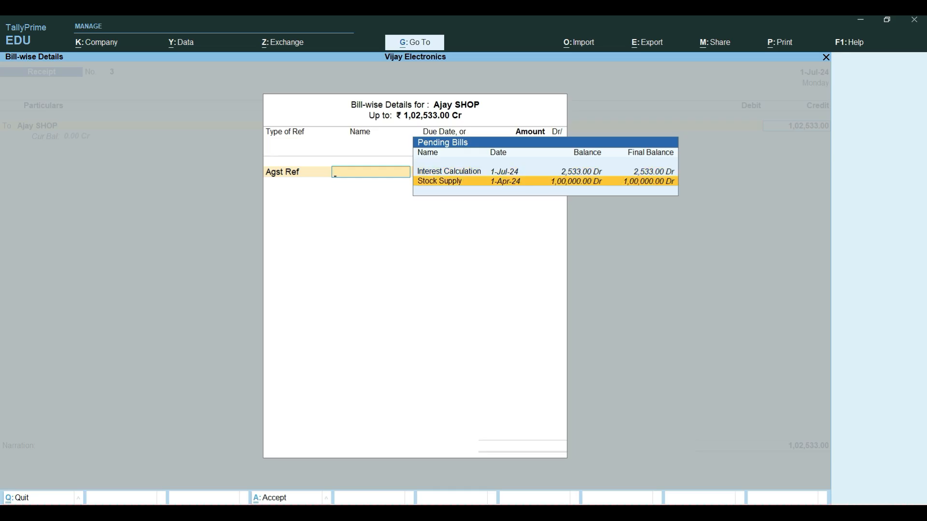
key(Return)
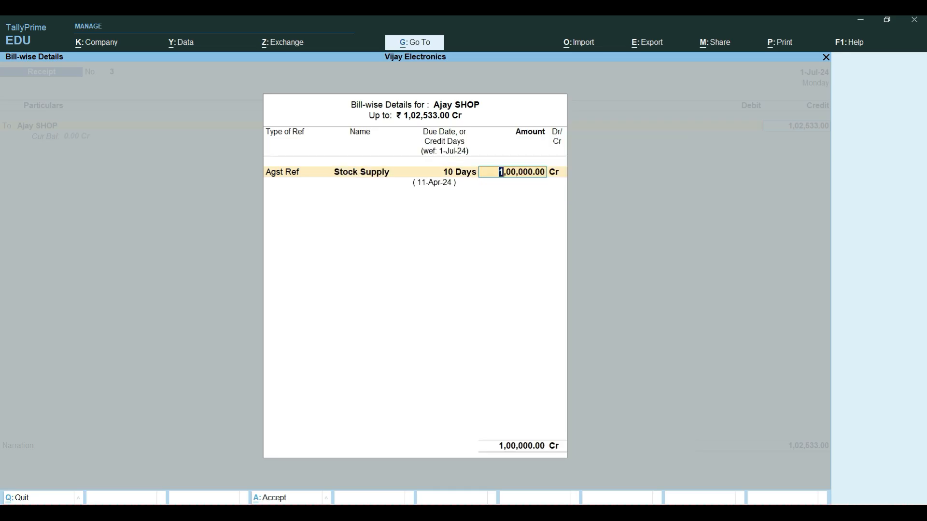
key(Return)
key(Return)
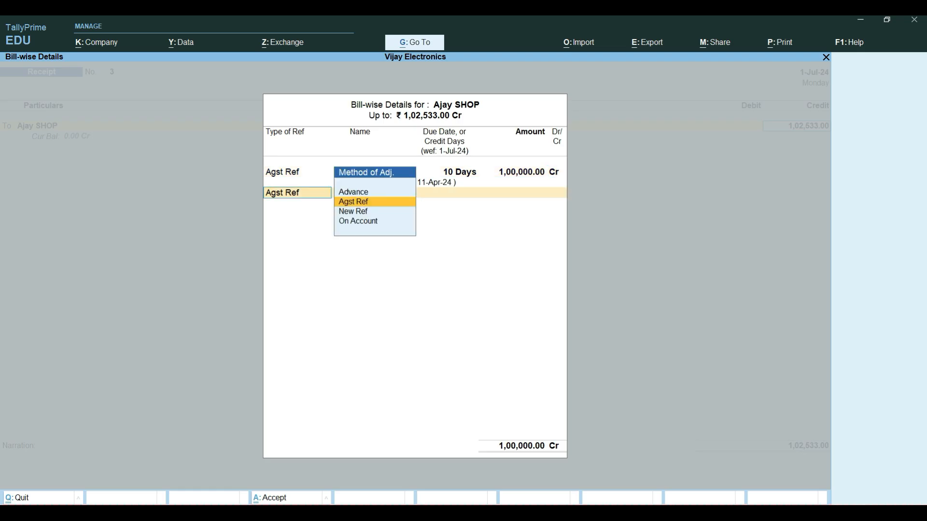
key(Return)
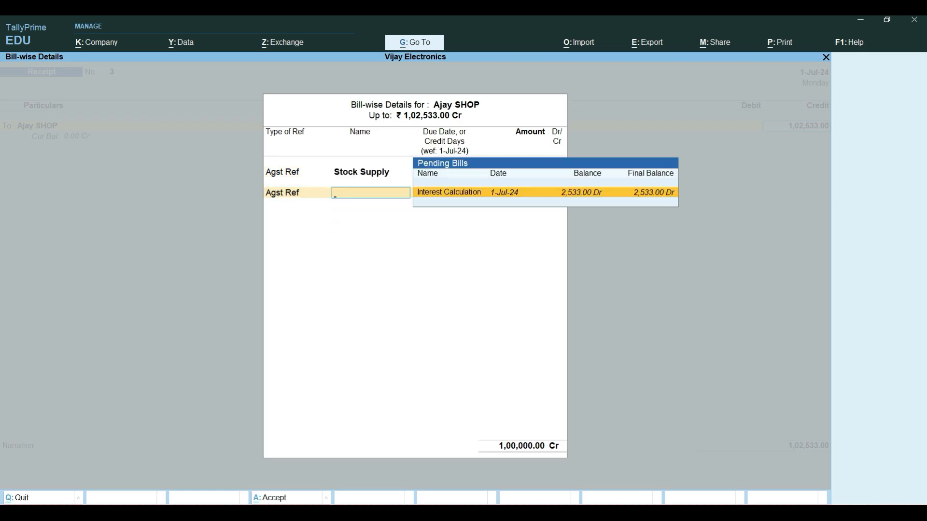
key(Return)
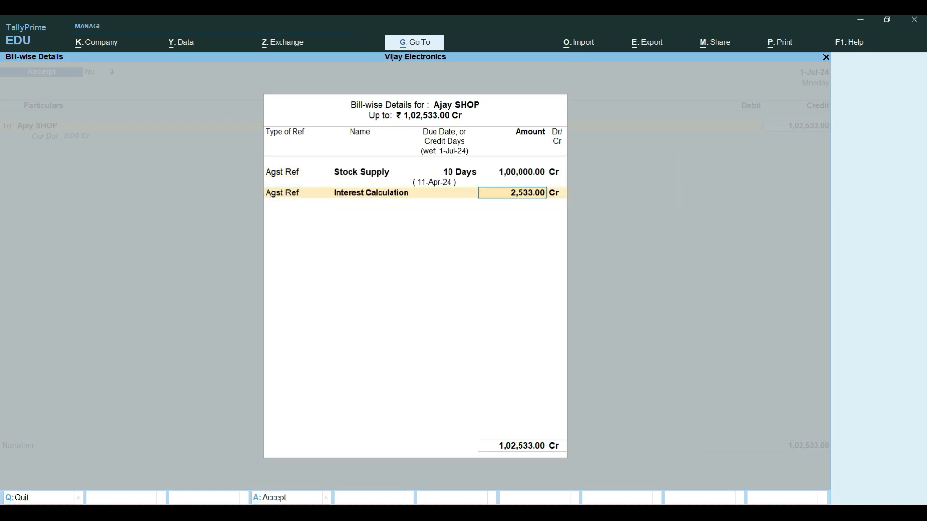
key(Return)
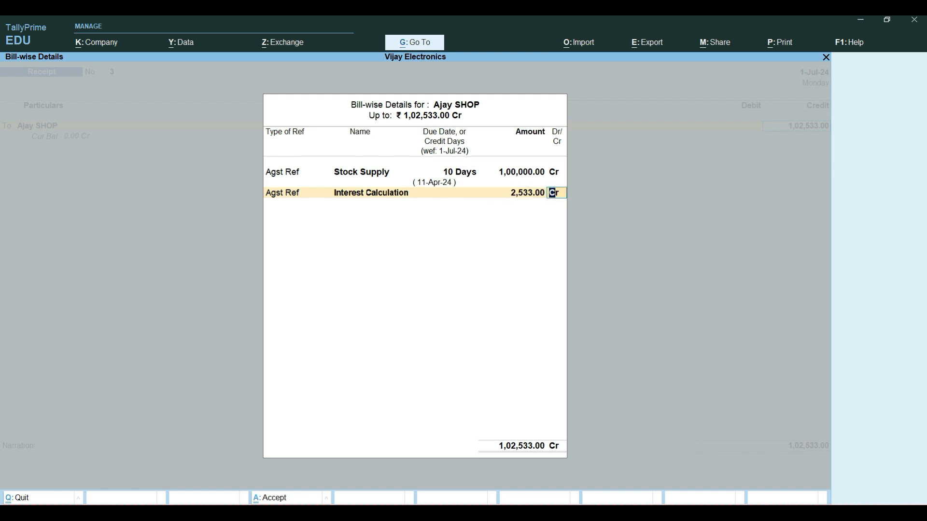
key(Return)
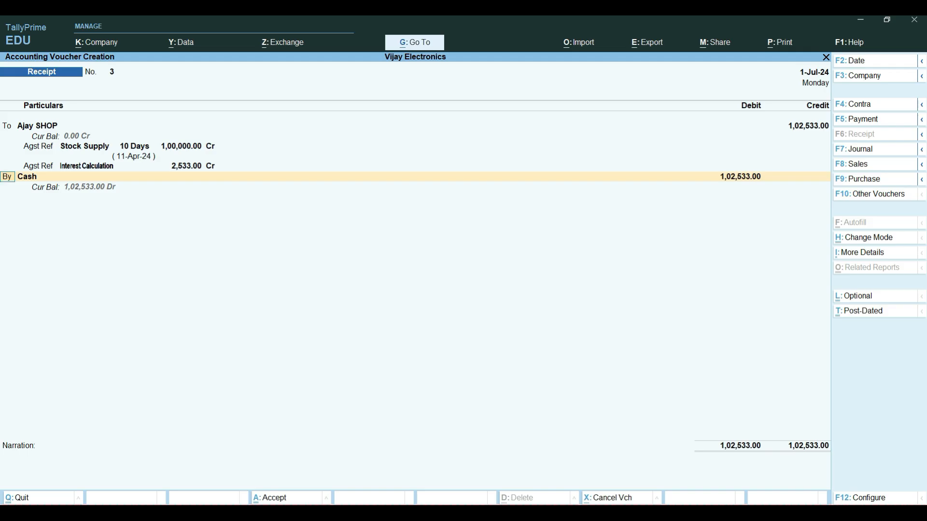
Step: Debit Cash with the full 1,02,533 and save the receipt voucher without narration
key(Return)
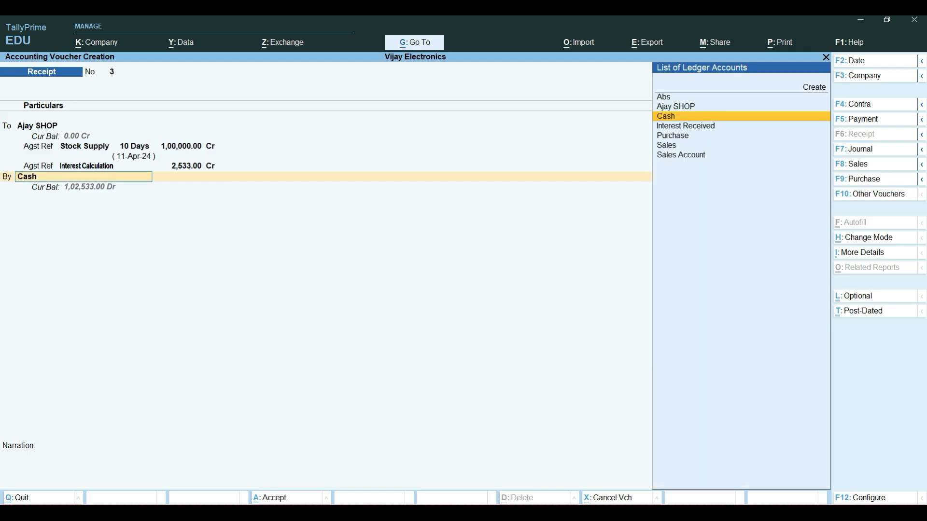
key(Return)
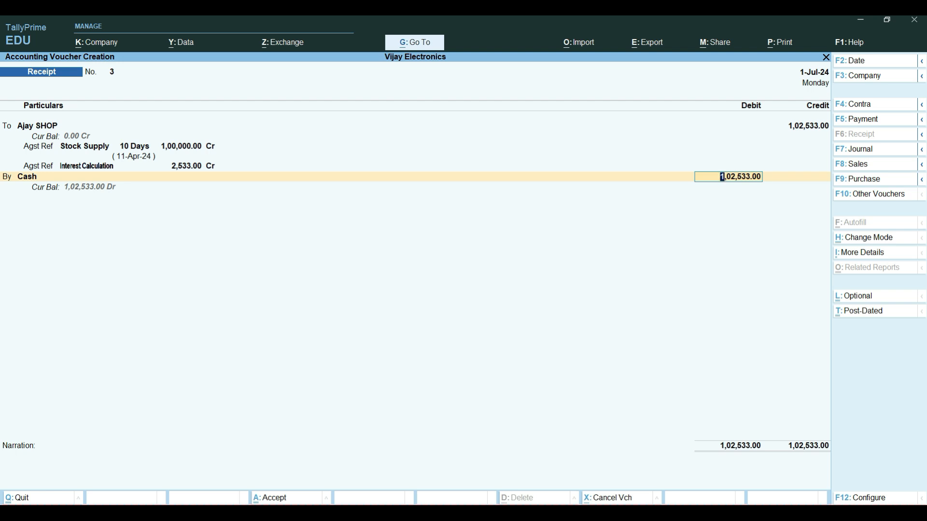
key(Return)
key(Return)
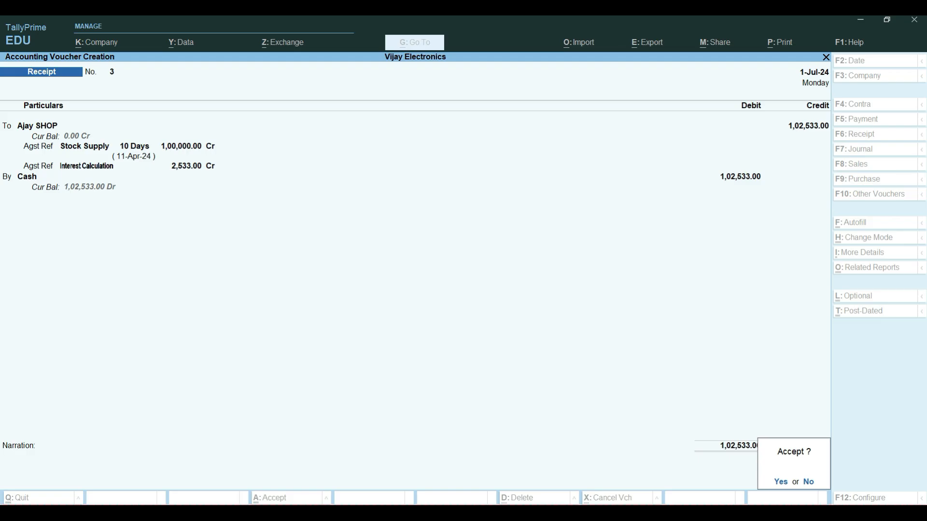
key(Return)
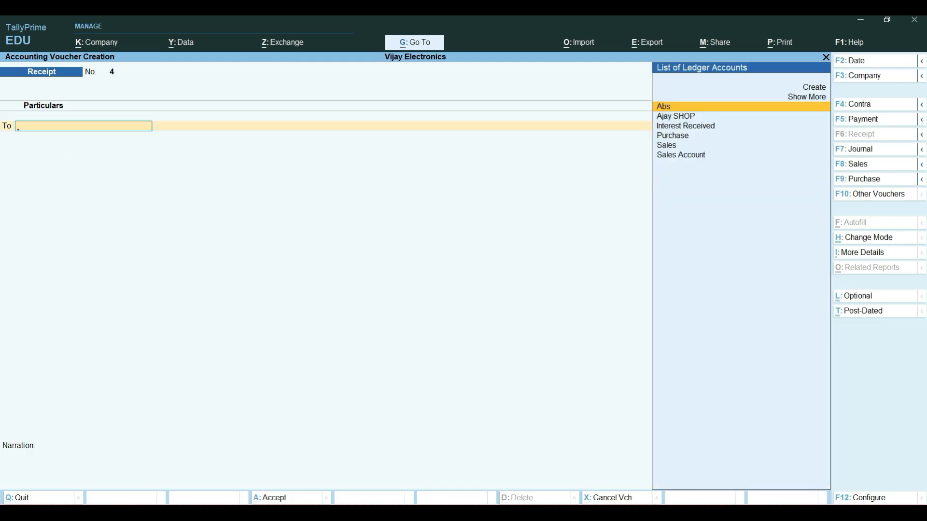